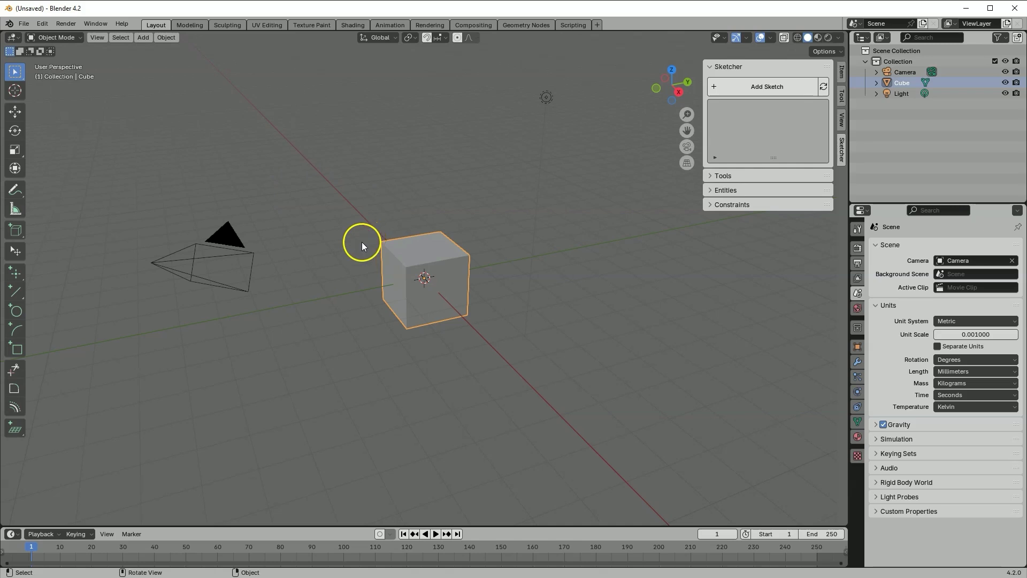
Set the interface theme to the Blender Light preset in the preferences.
click(43, 24)
click(69, 161)
click(46, 139)
click(119, 32)
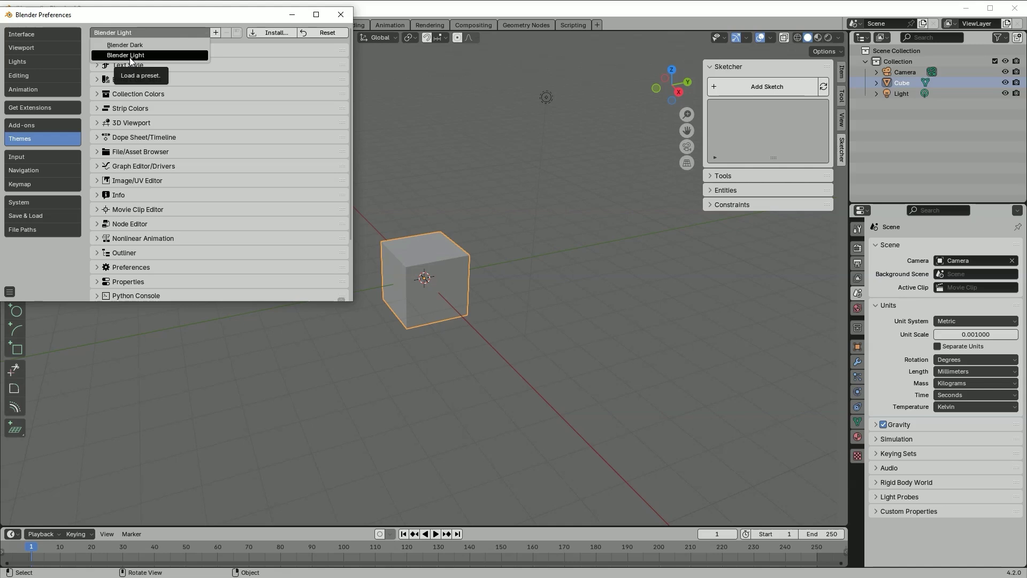
click(129, 55)
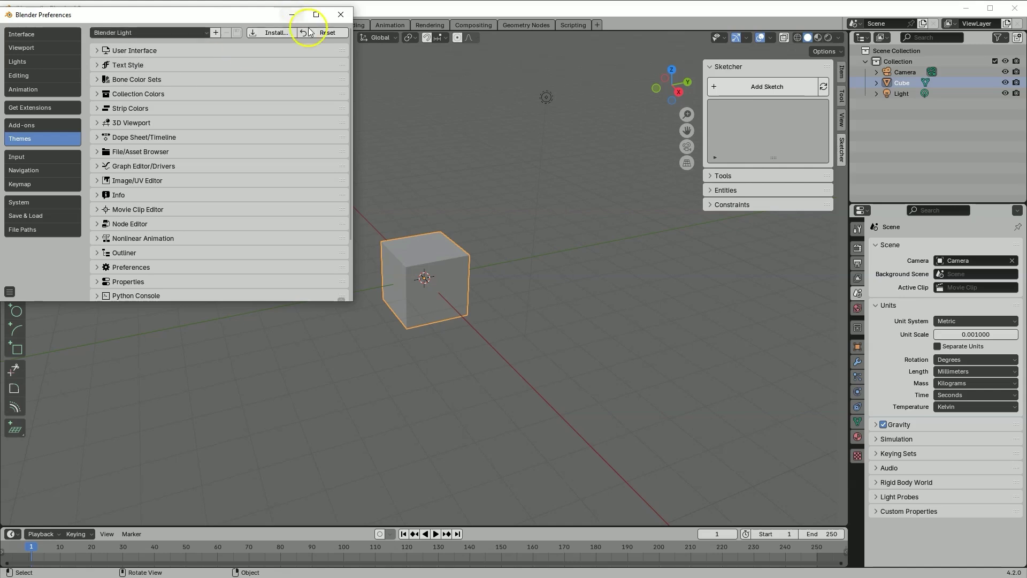
click(341, 15)
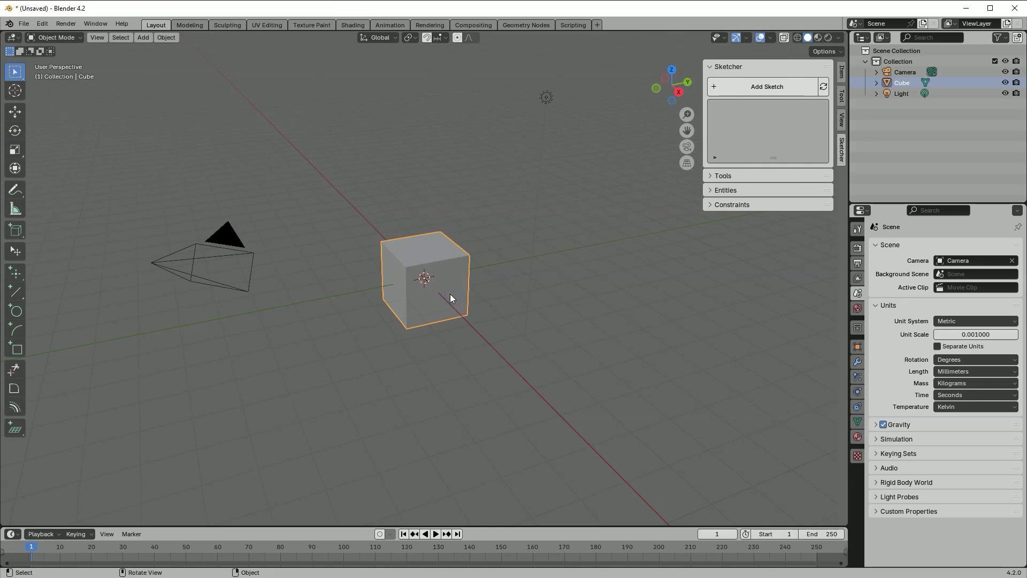
Delete the default cube and hide the light and the camera in the viewport.
key(Delete)
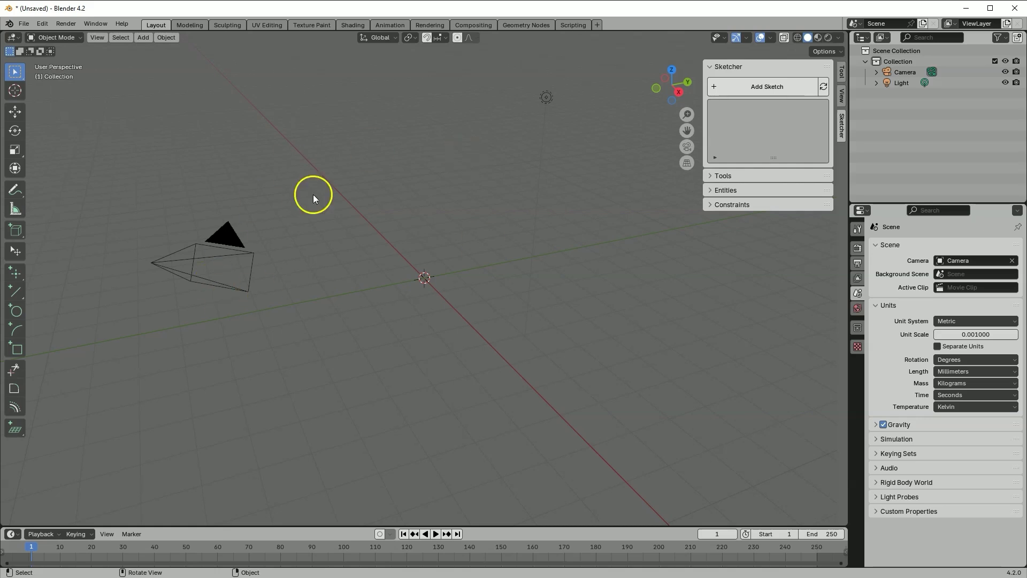
click(1006, 83)
click(1005, 71)
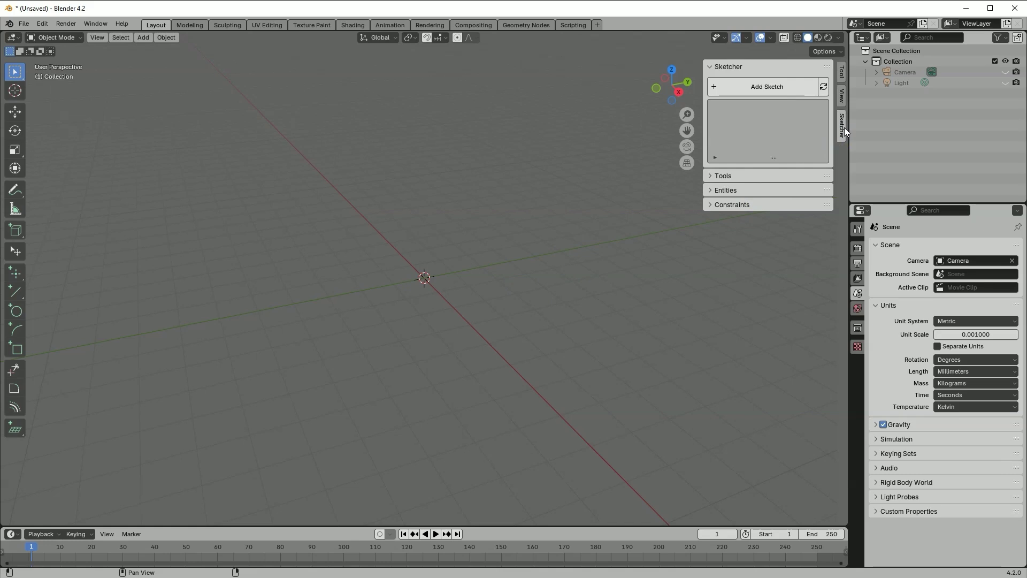
Toggle the 3D viewport's sidebar off and on, ending with the Sketcher tools shown.
key(n)
key(n)
key(n)
key(n)
drag(834, 87, 845, 71)
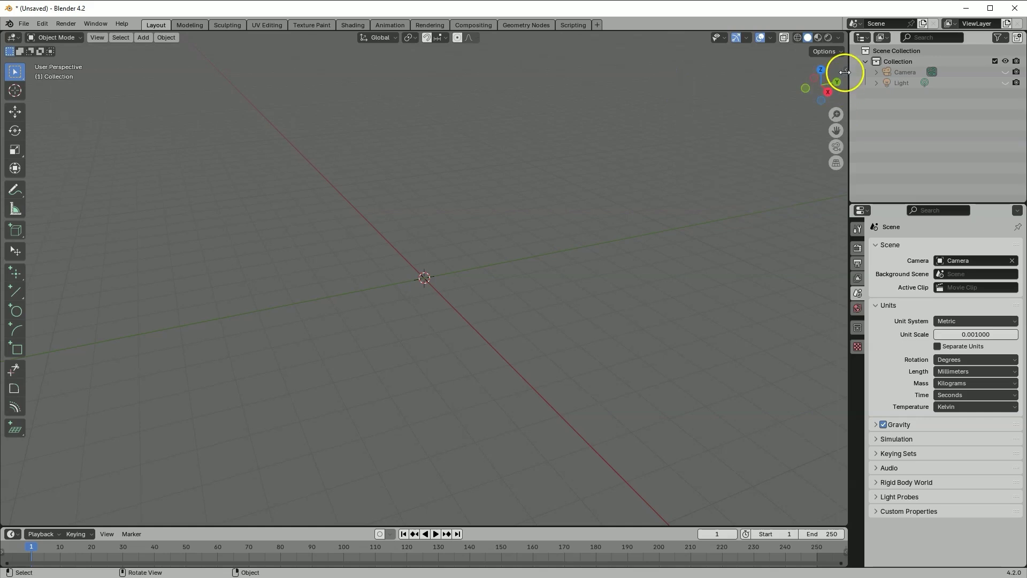
click(846, 70)
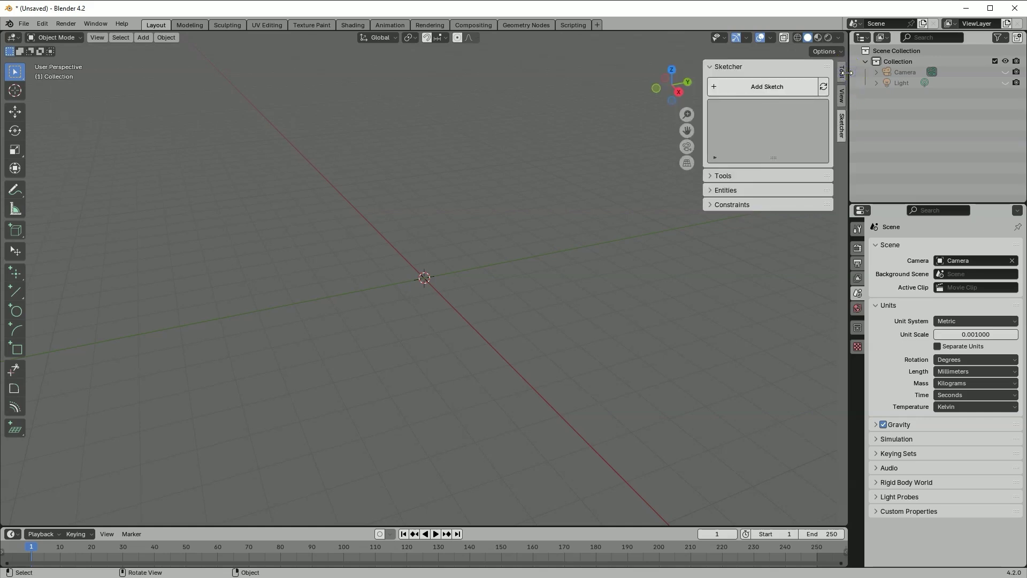
Add a sketch on the horizontal XY workplane and look at it straight from the top.
click(767, 87)
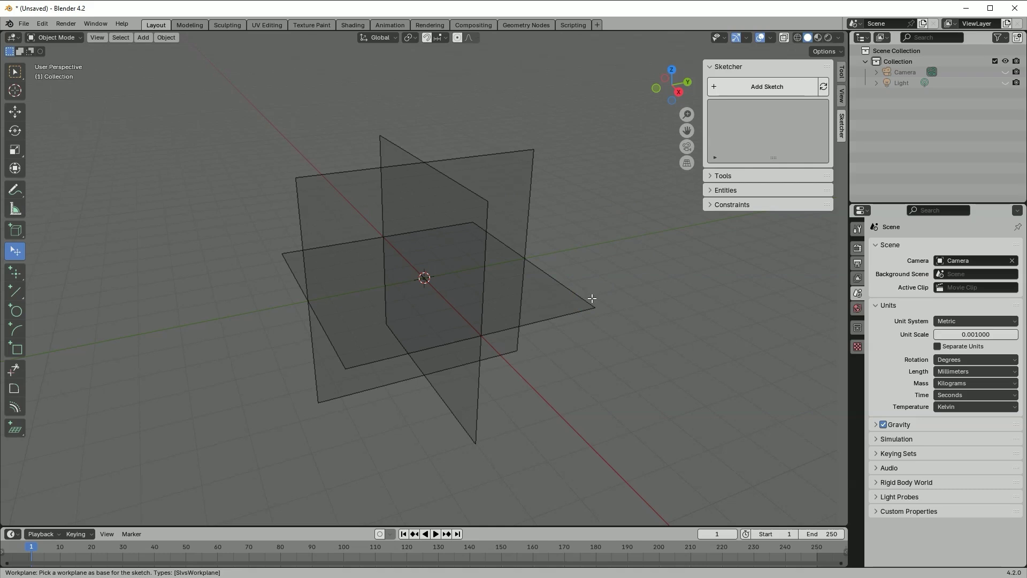
click(668, 298)
mouse_move(589, 394)
mouse_down()
mouse_move(603, 310)
mouse_move(553, 423)
mouse_move(553, 410)
mouse_move(596, 394)
mouse_move(647, 248)
mouse_move(615, 246)
mouse_move(641, 242)
mouse_move(647, 266)
mouse_move(612, 264)
mouse_move(594, 220)
mouse_move(591, 154)
mouse_up()
click(681, 288)
drag(665, 306, 573, 315)
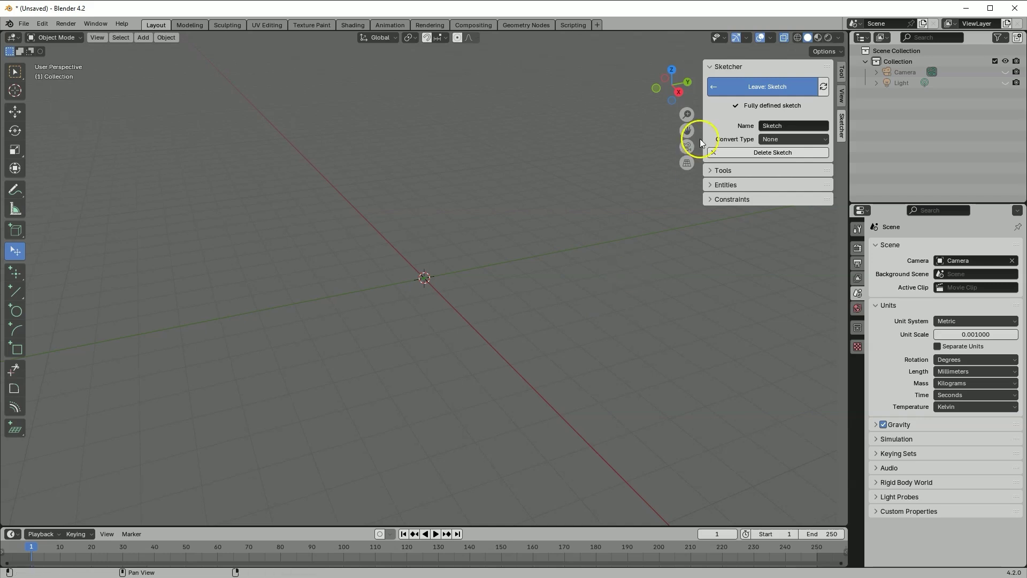
click(672, 70)
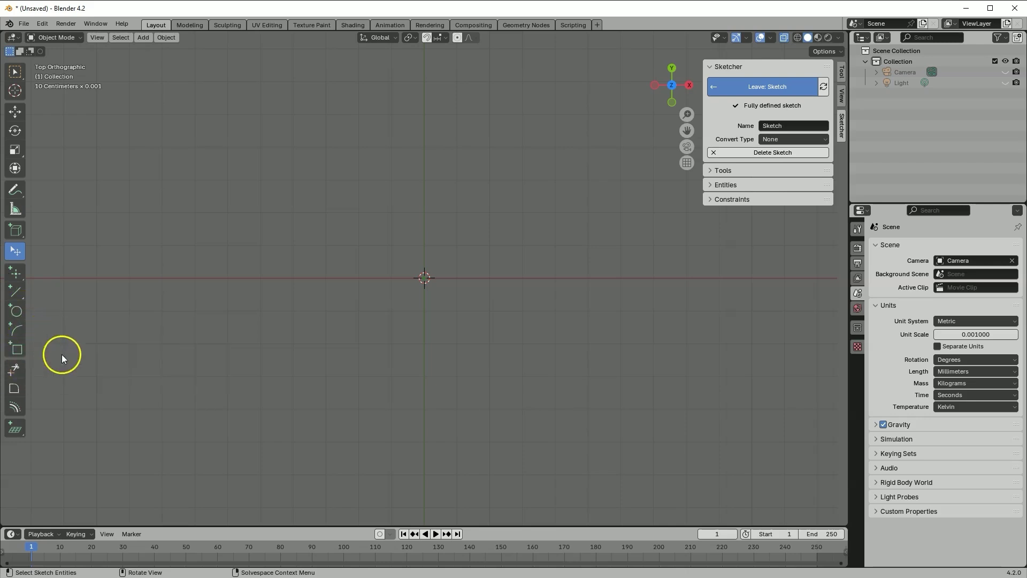
Draw a rectangle about 9.2 mm wide and 6.8 mm high around the origin.
click(20, 297)
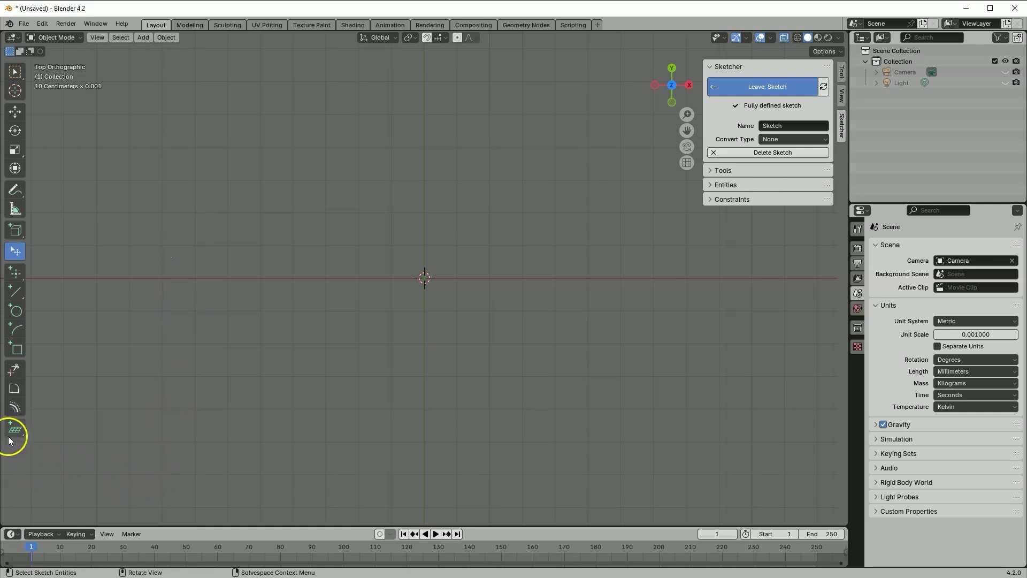
click(18, 347)
click(278, 247)
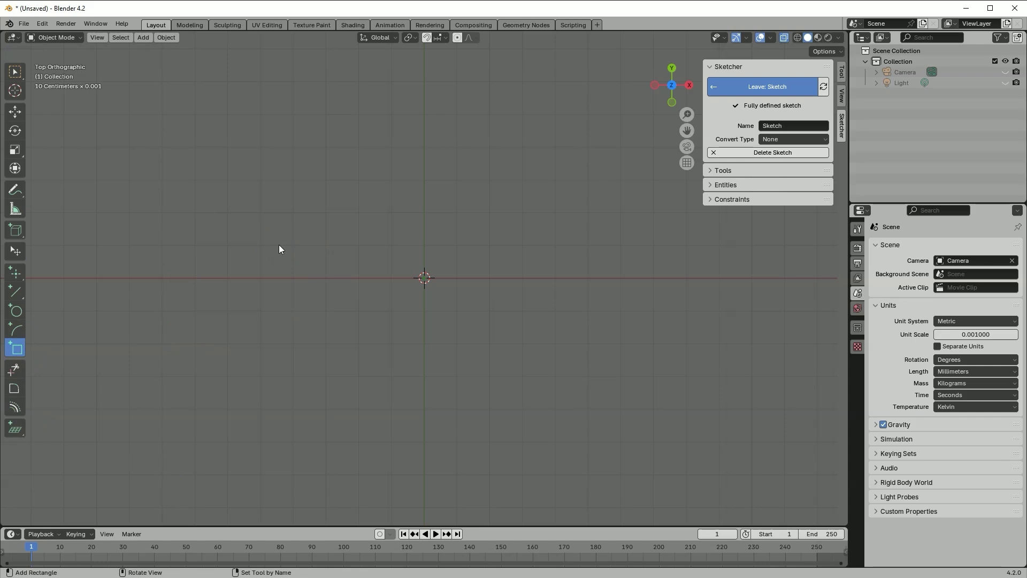
click(317, 175)
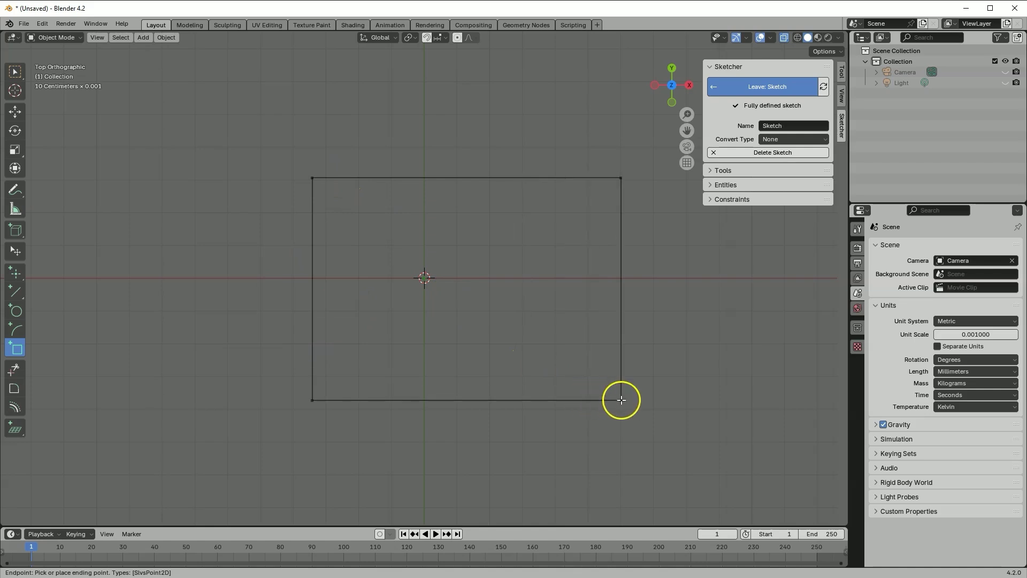
click(613, 398)
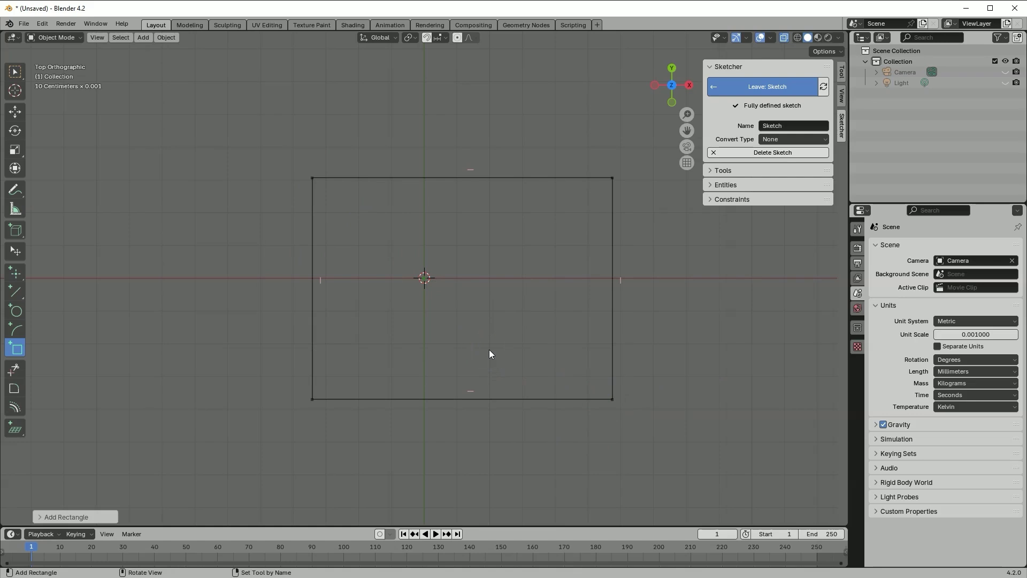
key(Escape)
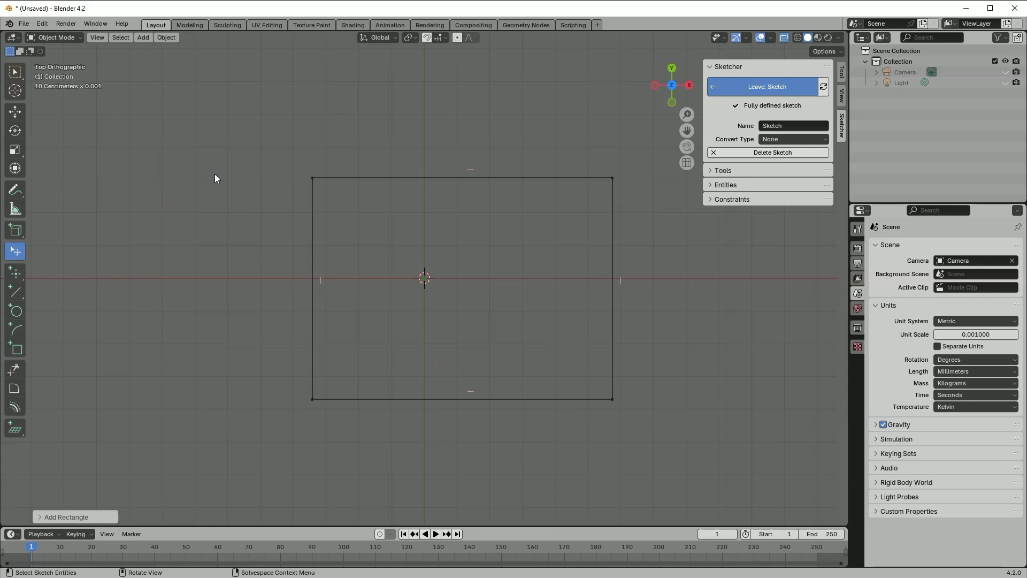
Add a distance constraint to the rectangle's upper edge, place it above the edge and set it to 100 mm.
click(733, 170)
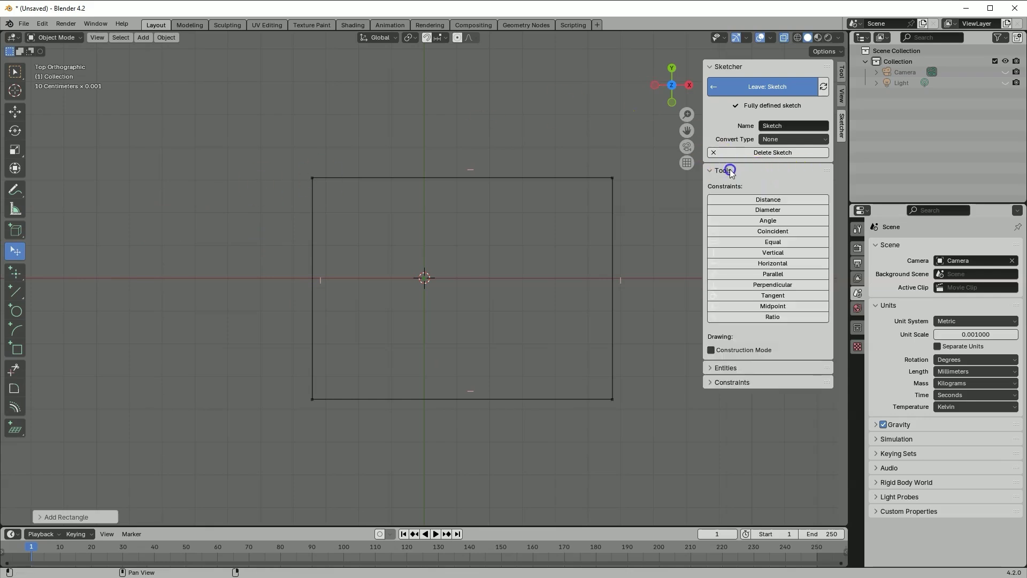
click(782, 201)
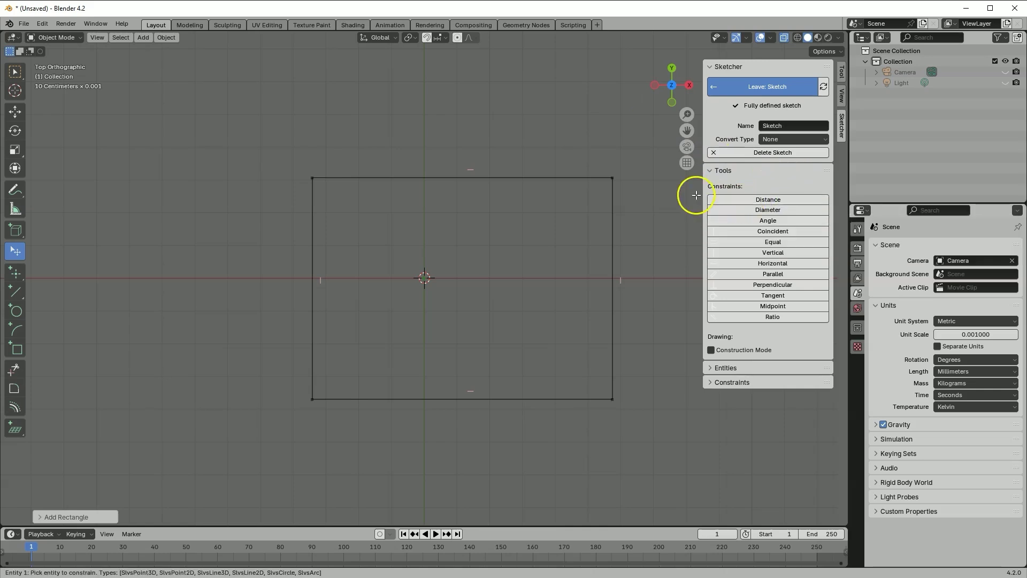
click(484, 177)
click(573, 154)
drag(573, 155, 559, 147)
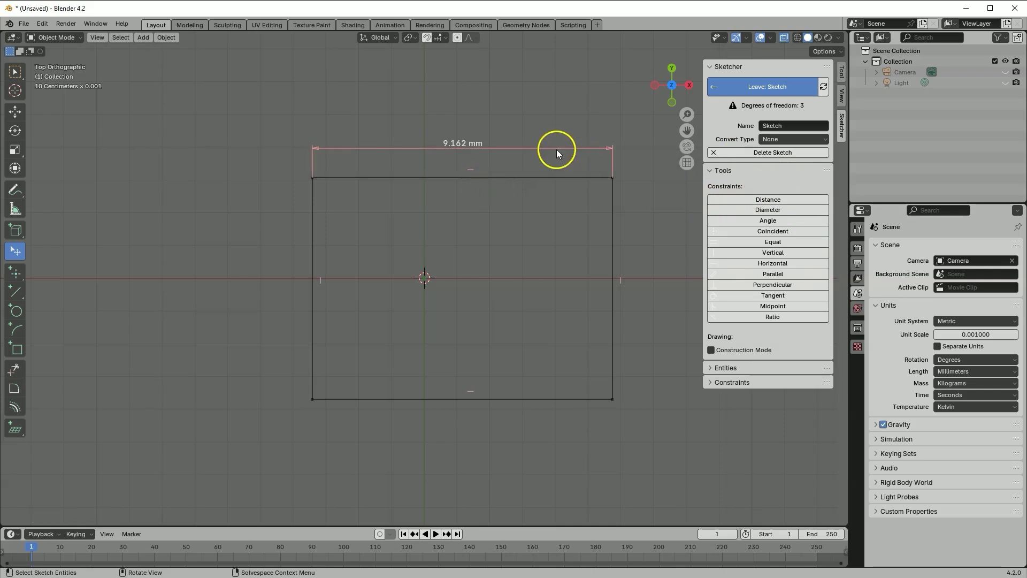
right_click(553, 146)
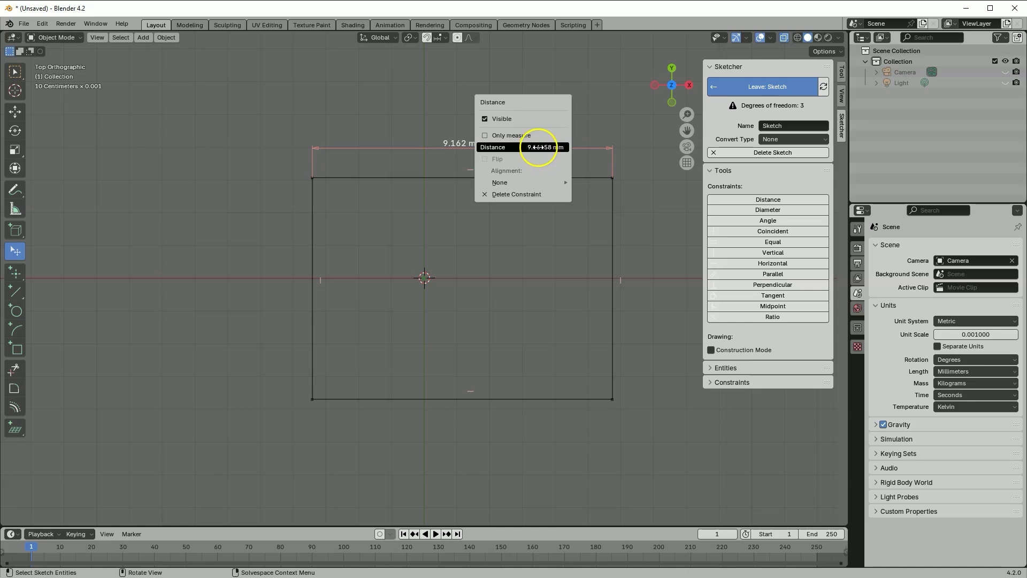
click(538, 147)
text(100)
key(Return)
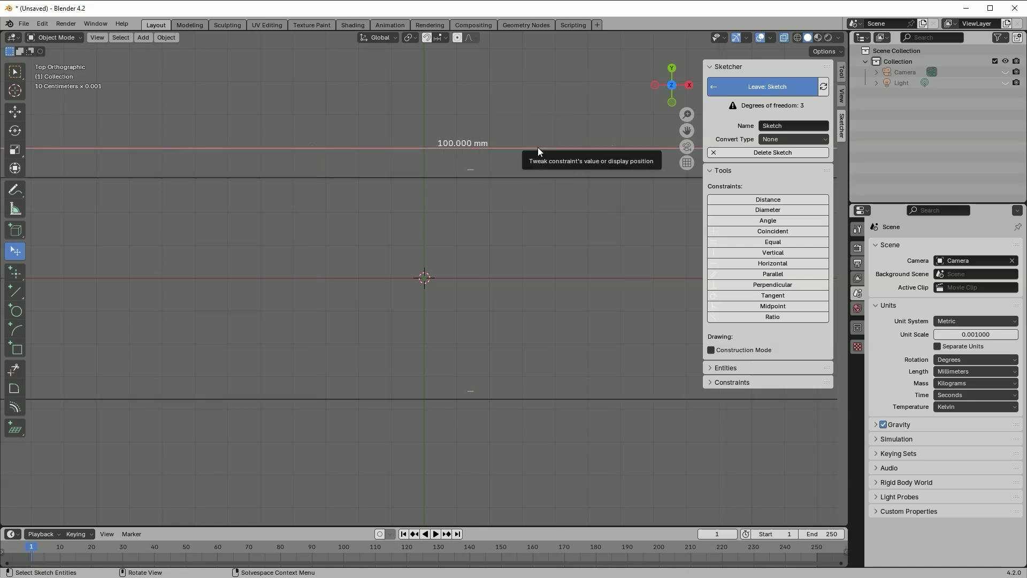
Add a distance constraint to the rectangle's right edge and set it to 70 mm.
scroll(517, 255, down, 8)
scroll(517, 255, down, 1)
click(228, 284)
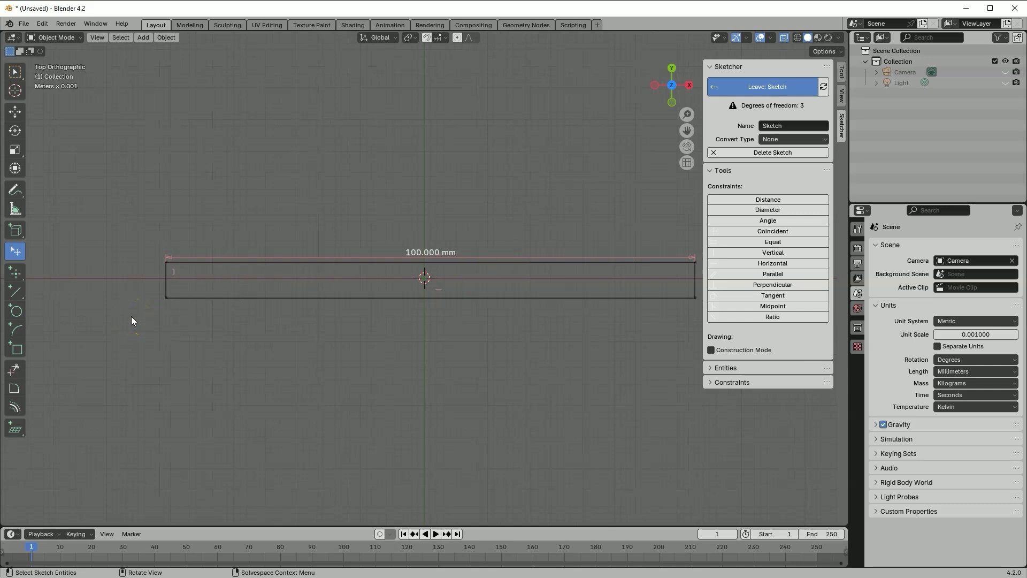
click(732, 200)
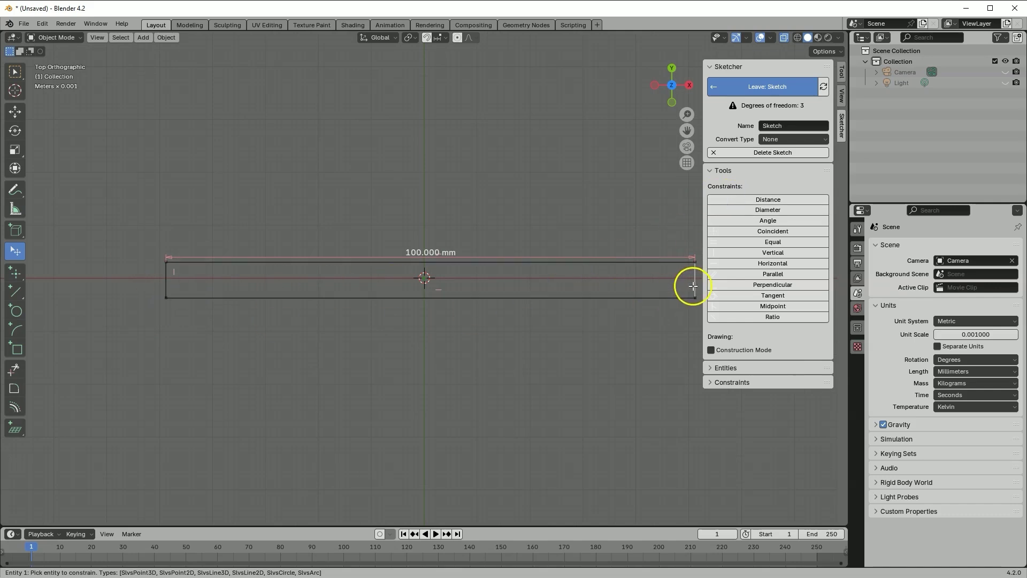
click(695, 289)
scroll(645, 278, down, 4)
scroll(578, 278, up, 4)
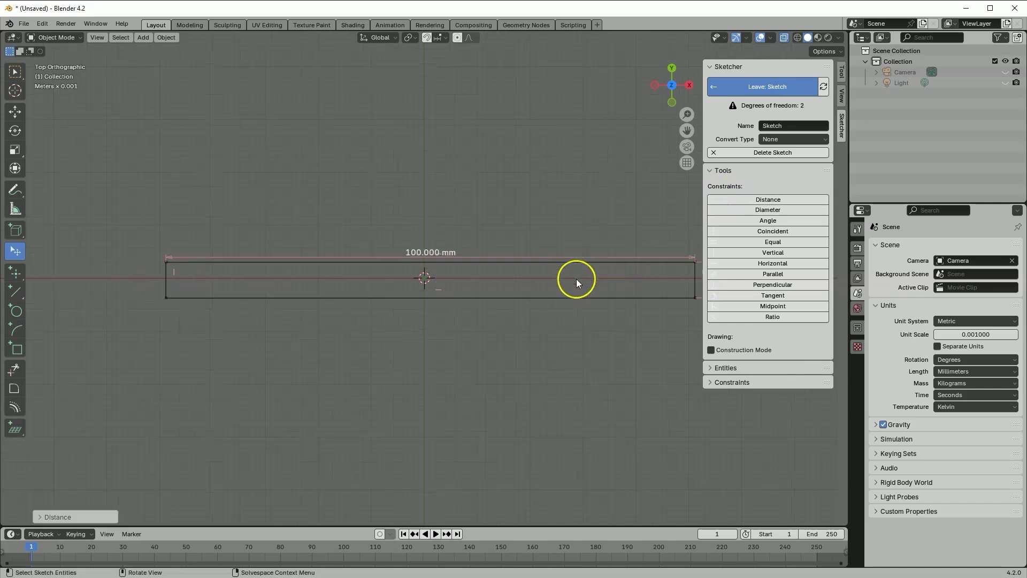
scroll(672, 289, down, 1)
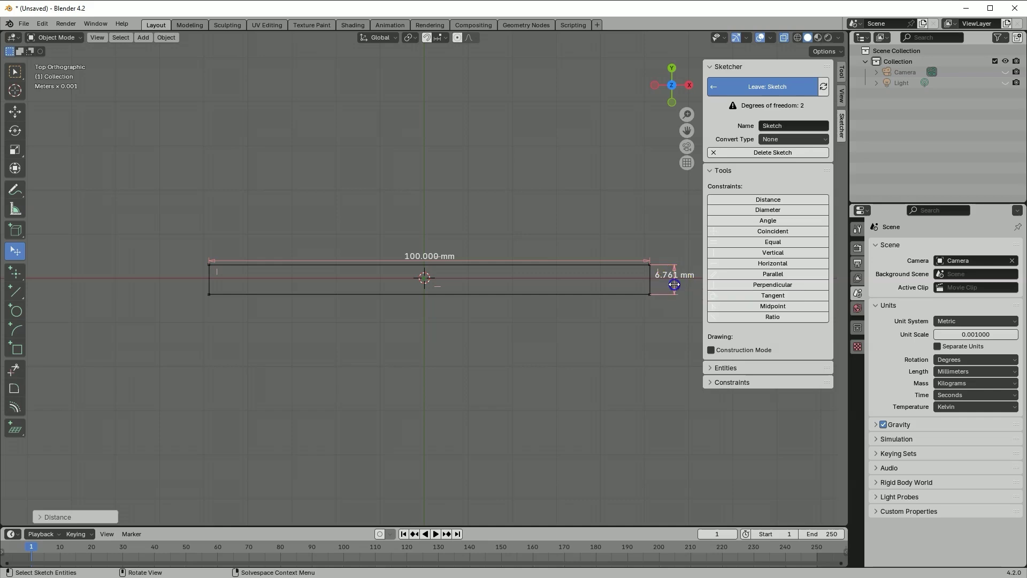
click(673, 287)
text(70)
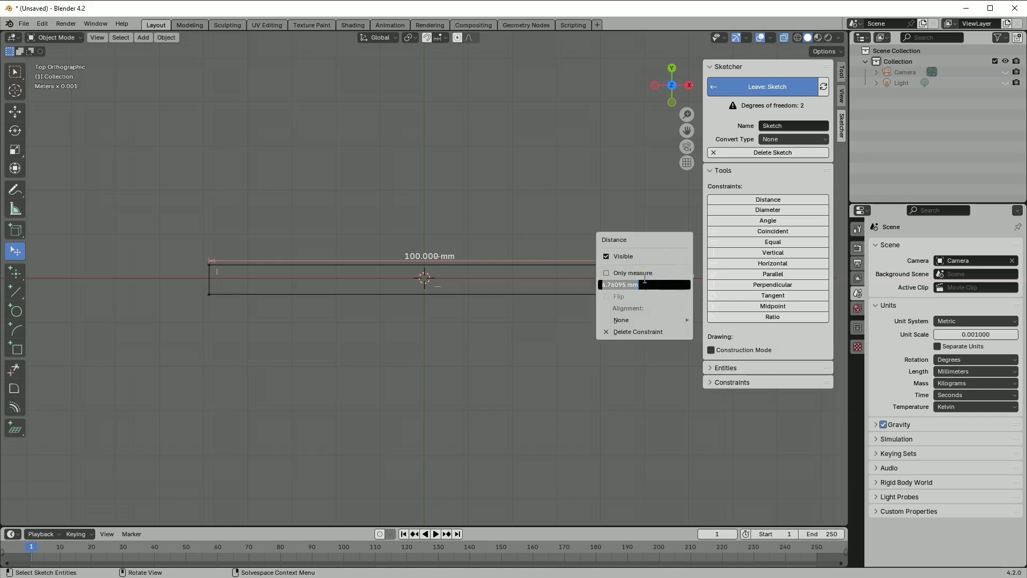
key(Return)
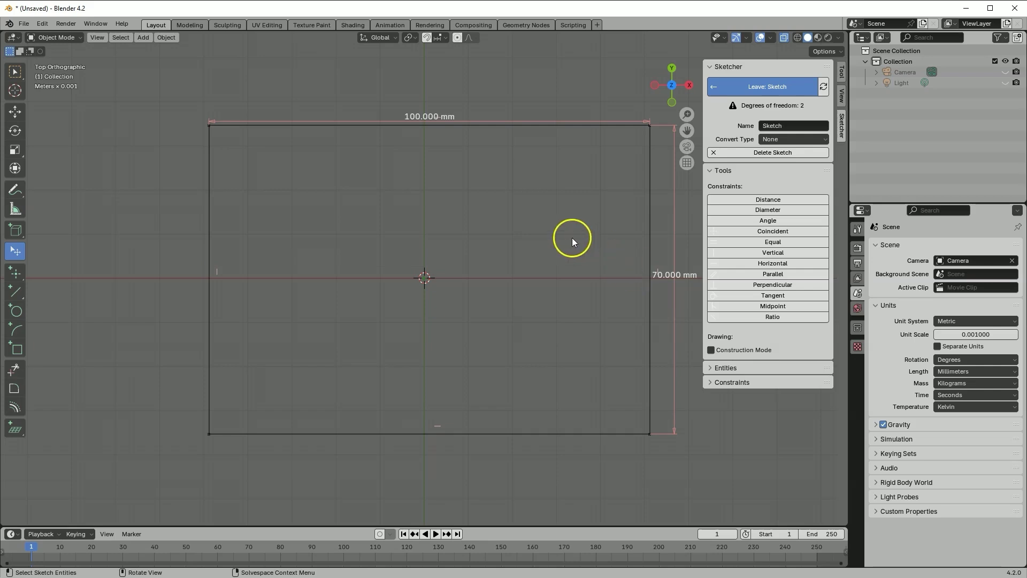
Move the width dimension further above the rectangle and make it invisible.
drag(503, 120, 503, 66)
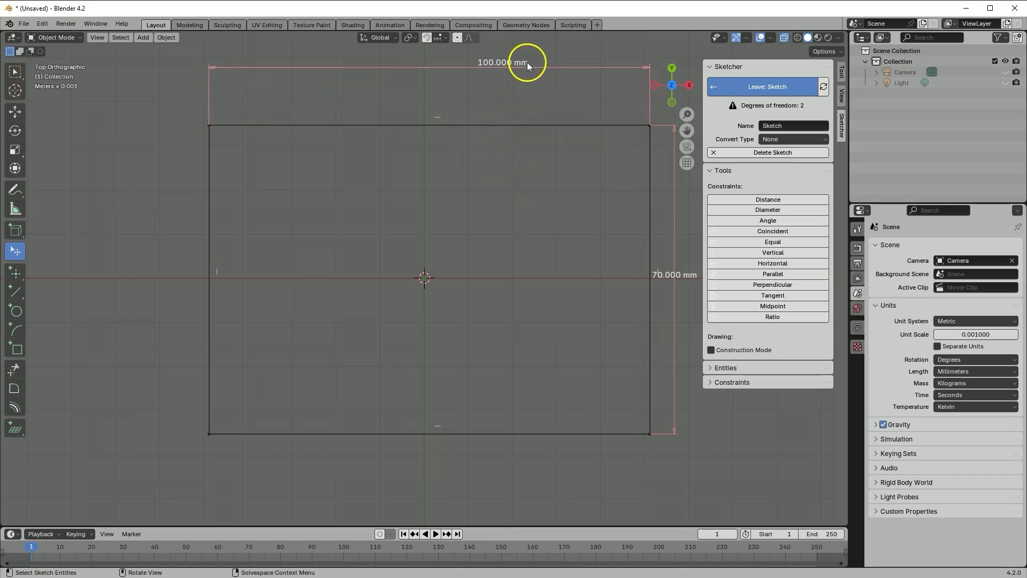
right_click(556, 68)
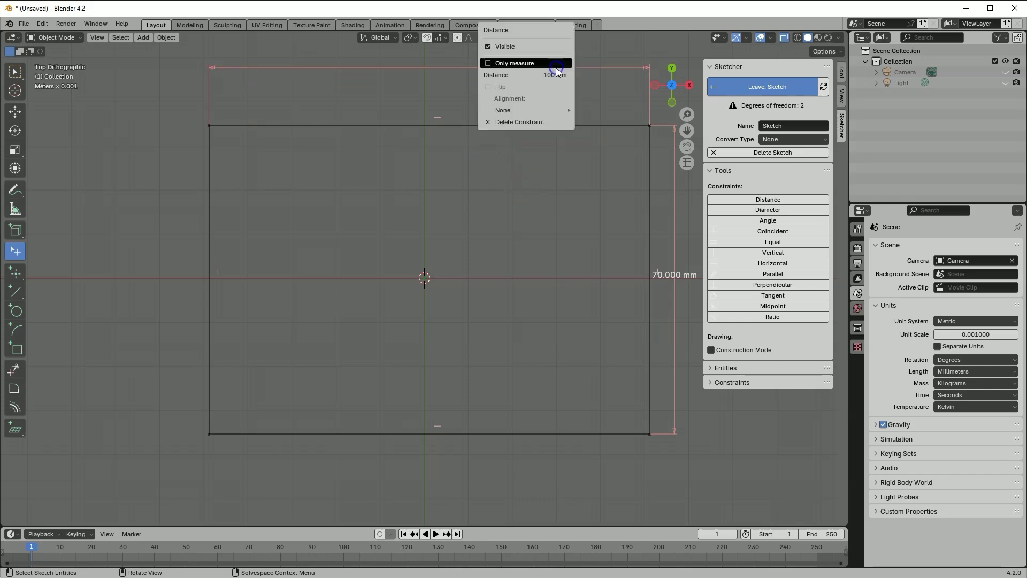
click(506, 47)
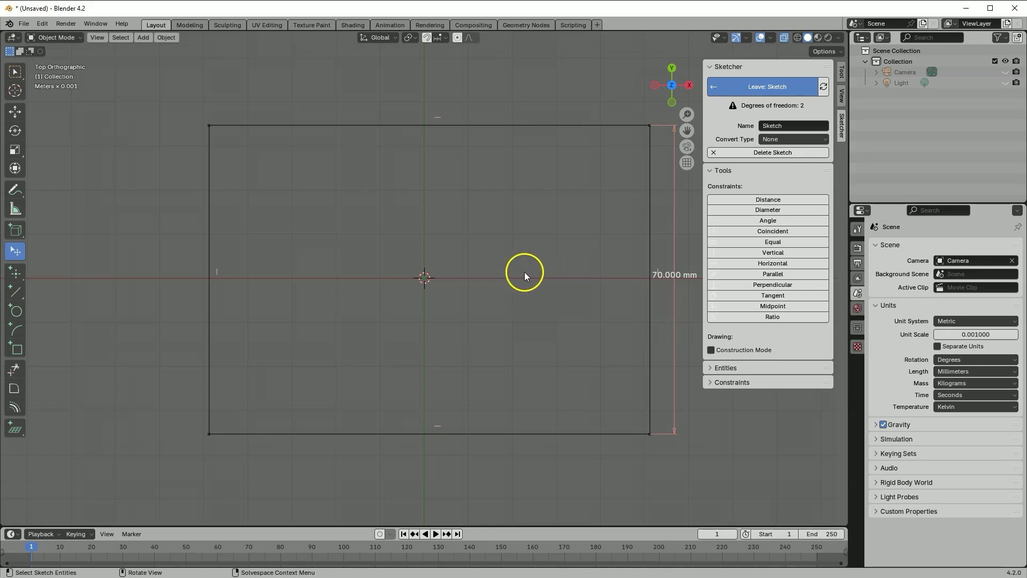
Expand the constraints list and toggle the visibility of both distance constraints, leaving both hidden.
click(727, 384)
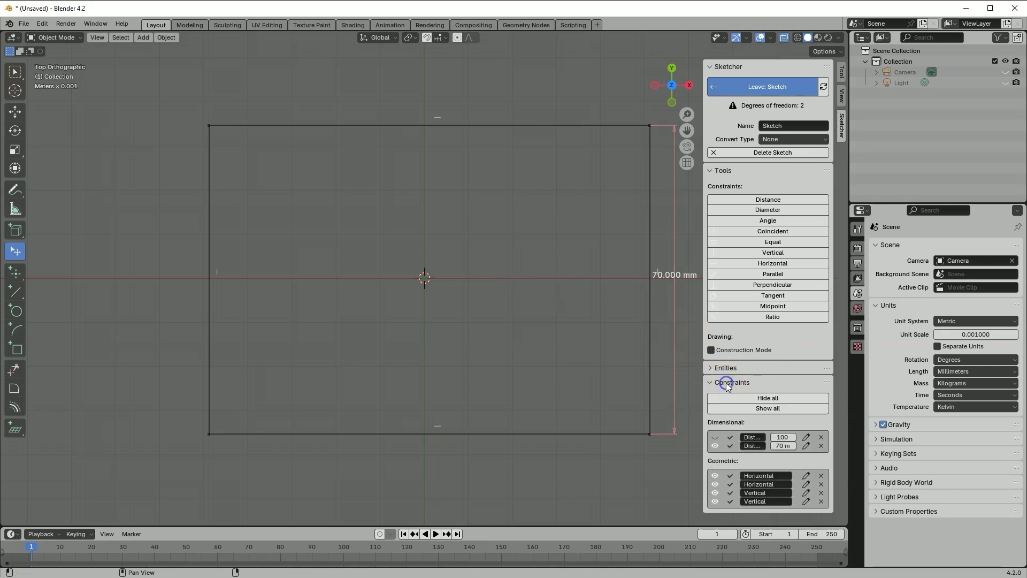
click(715, 444)
click(715, 437)
click(716, 446)
click(716, 437)
click(716, 446)
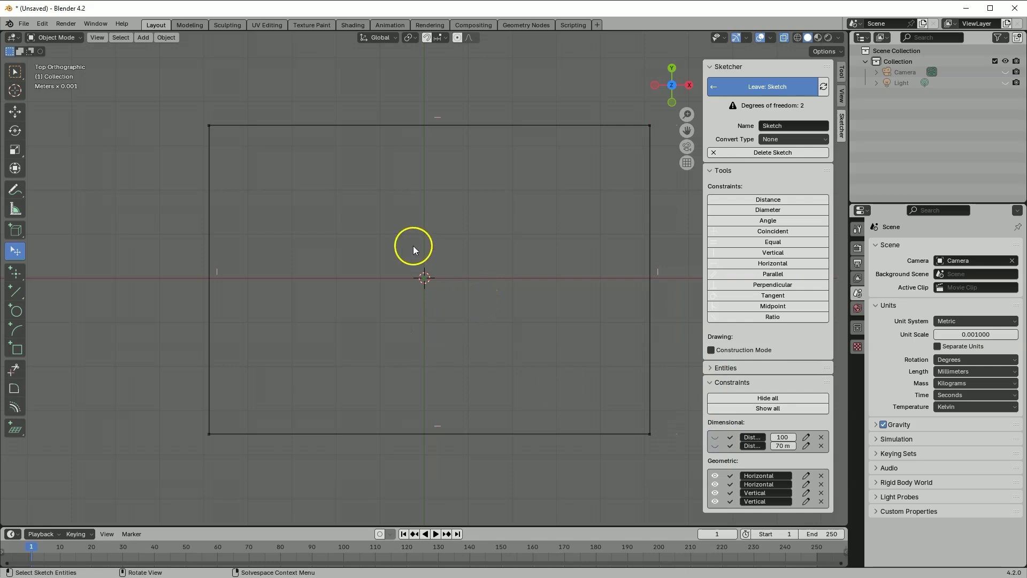
mouse_move(427, 269)
middle_down()
mouse_move(429, 206)
mouse_move(413, 220)
mouse_move(426, 241)
middle_up()
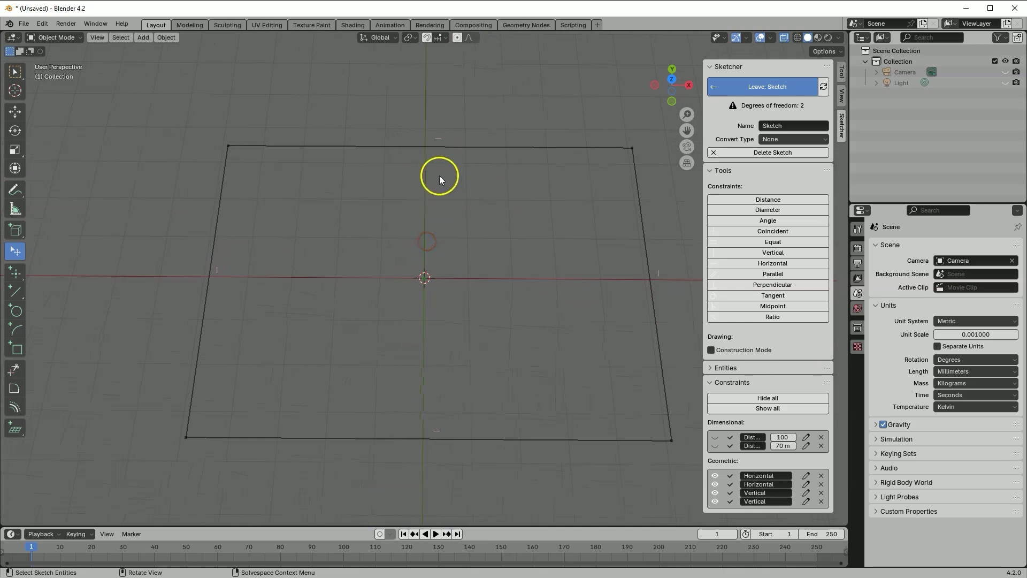
click(672, 80)
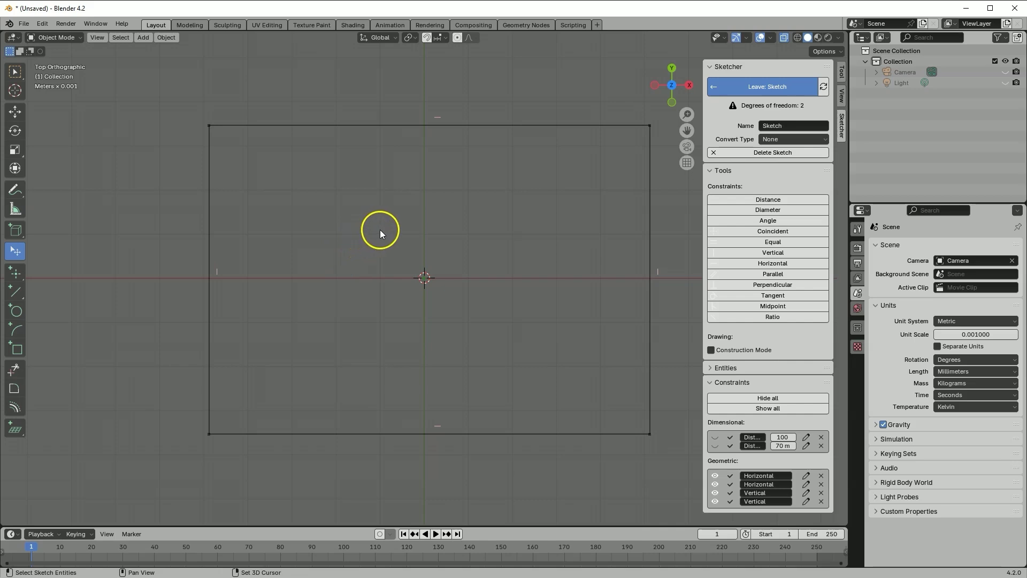
mouse_move(381, 230)
shift+middle_down()
mouse_move(319, 236)
mouse_move(394, 188)
mouse_move(364, 250)
mouse_move(359, 229)
shift+middle_up()
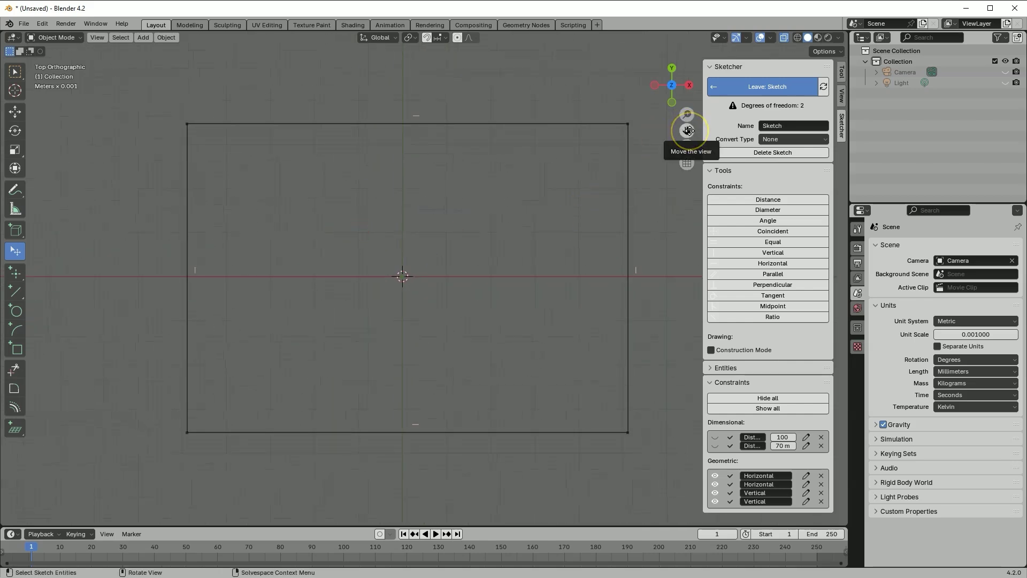
mouse_move(688, 130)
mouse_down()
mouse_move(659, 139)
mouse_move(619, 108)
mouse_move(603, 225)
mouse_move(696, 90)
mouse_move(599, 193)
mouse_move(620, 100)
mouse_move(626, 114)
mouse_up()
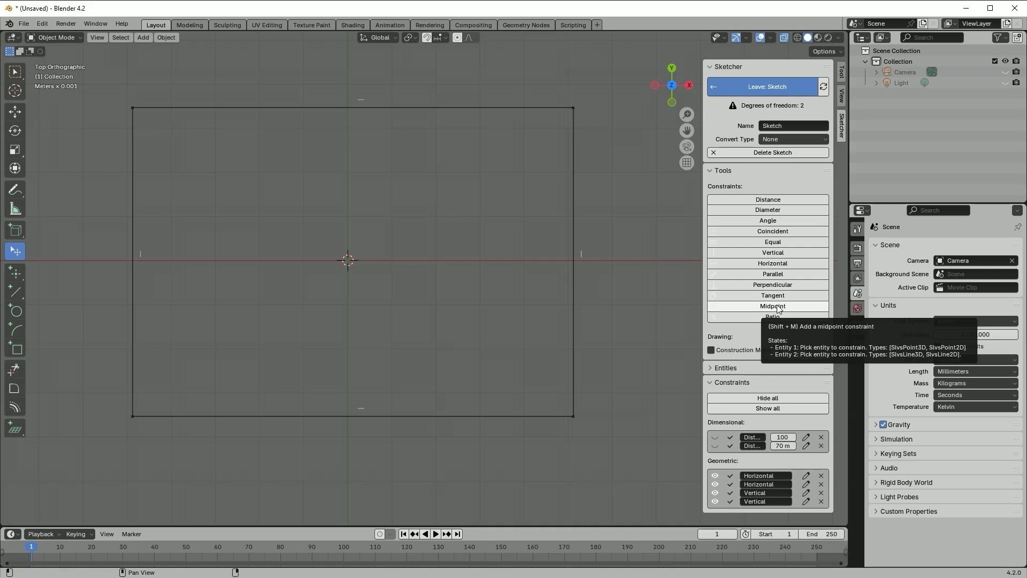
Try to apply a midpoint constraint using the rectangle's upper-left and lower-right corner points together with the origin.
click(434, 342)
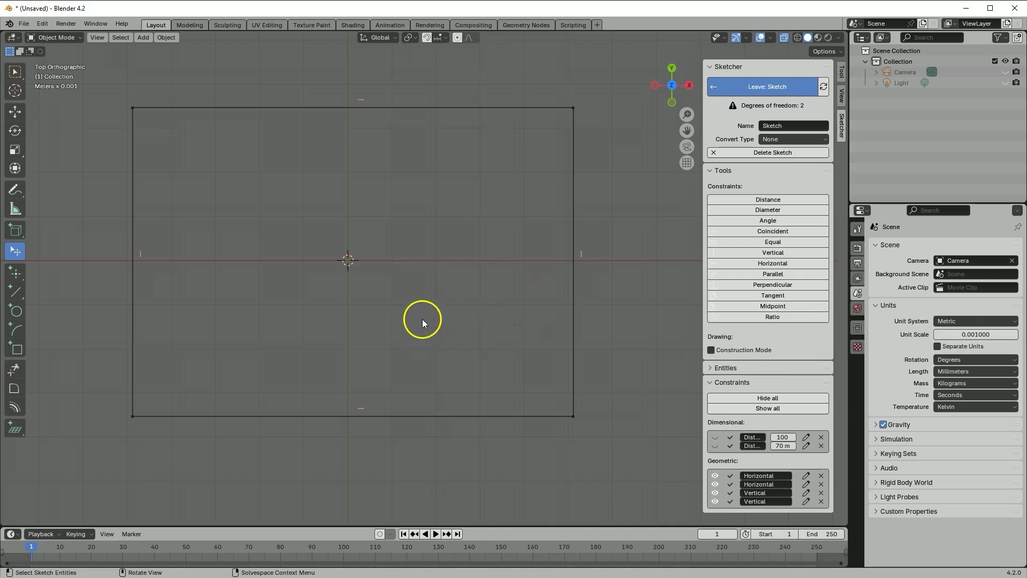
click(136, 109)
click(574, 417)
shift+click(349, 262)
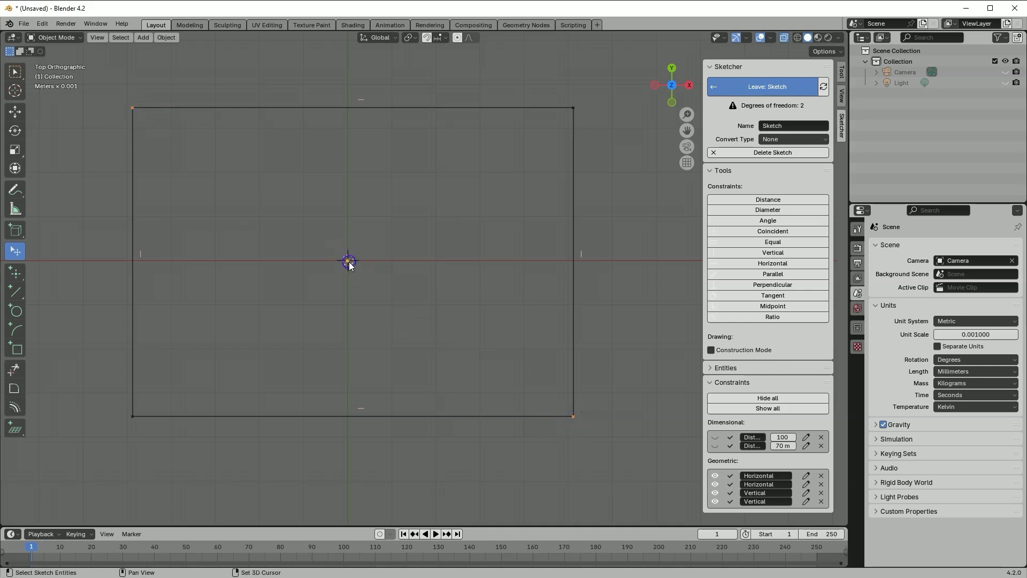
click(775, 307)
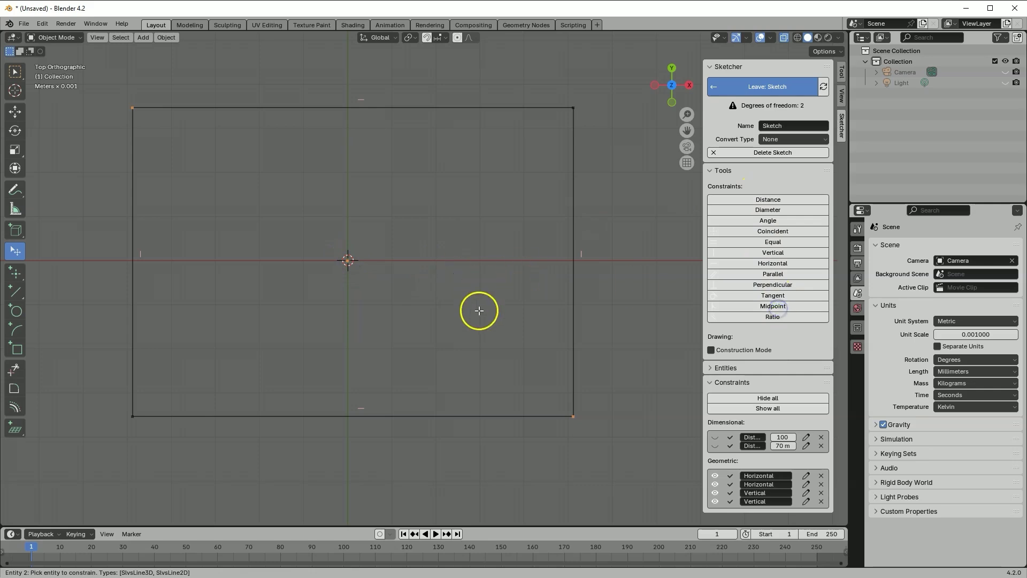
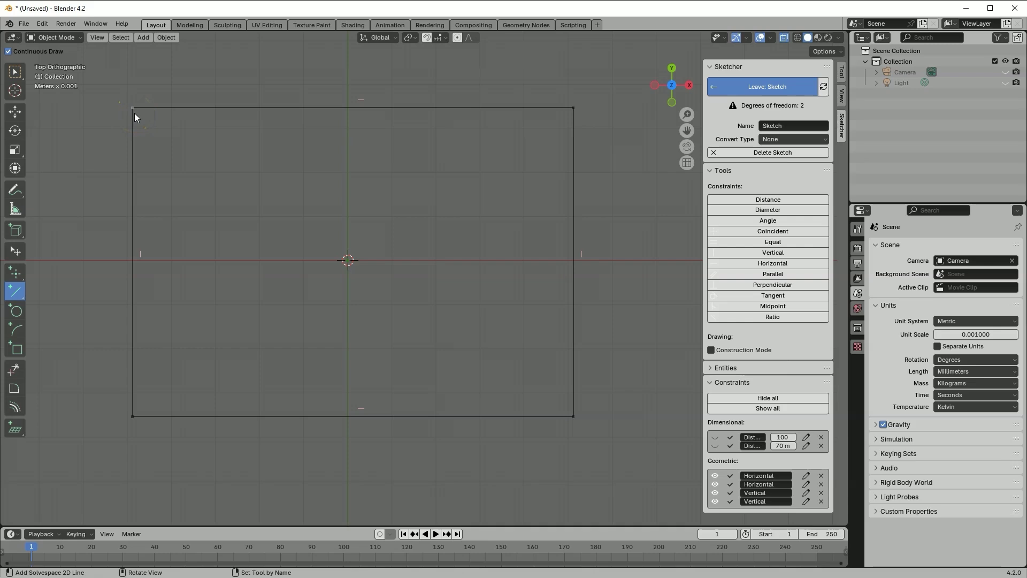
Draw a diagonal line from the rectangle's upper-left corner to its lower-right corner.
click(134, 109)
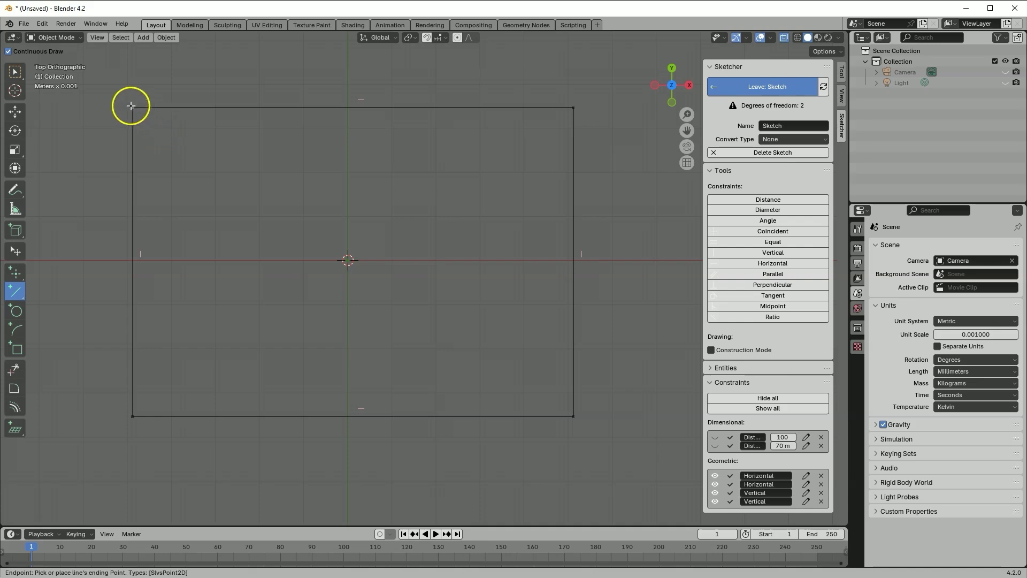
click(578, 421)
right_click(577, 421)
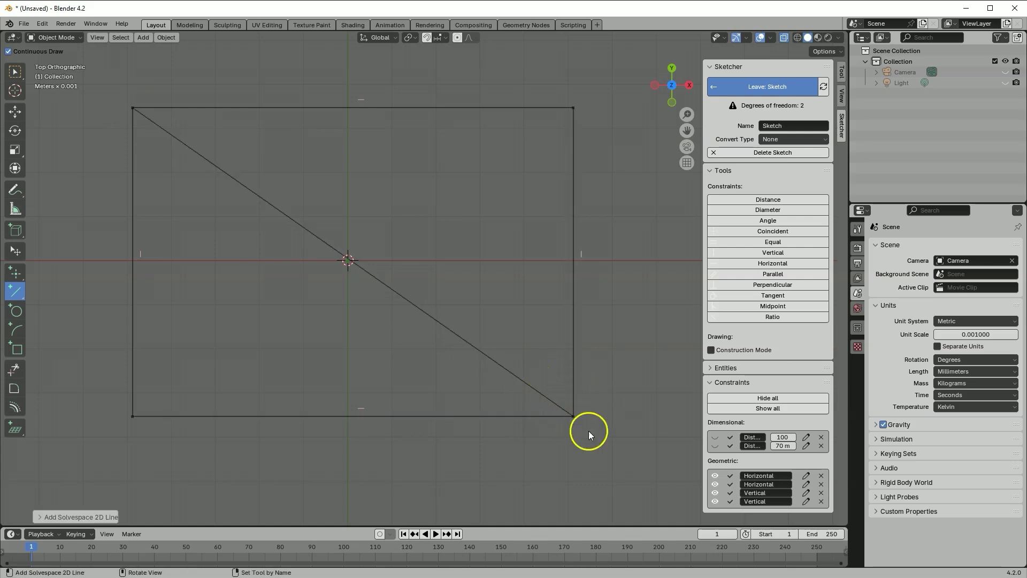
mouse_move(496, 409)
mouse_down()
mouse_move(499, 365)
mouse_move(438, 384)
mouse_up()
right_click(229, 316)
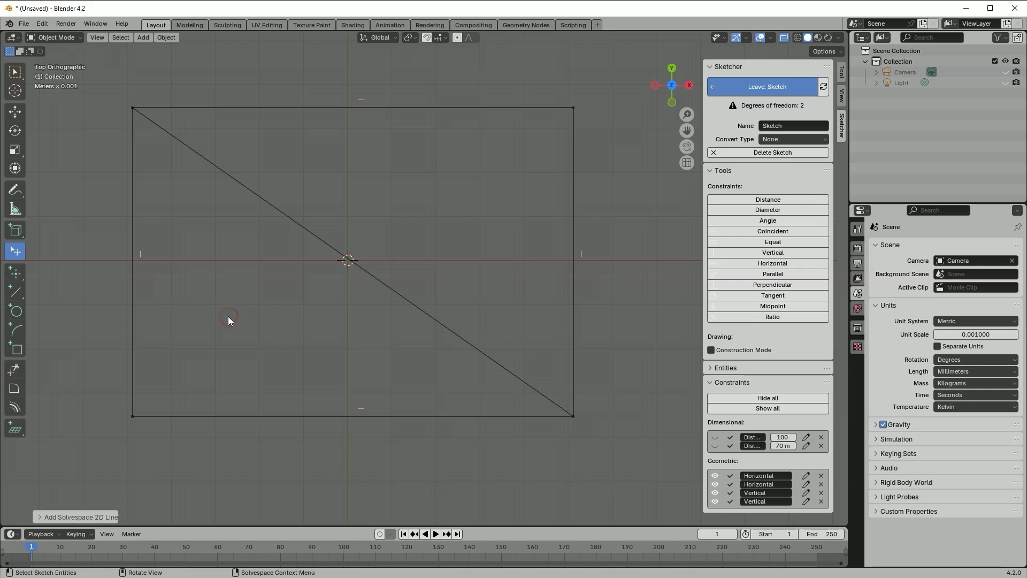
Apply a midpoint constraint between the origin and the diagonal, and turn the diagonal into a construction line.
click(778, 309)
scroll(365, 245, up, 4)
click(150, 214)
click(185, 233)
scroll(467, 236, down, 4)
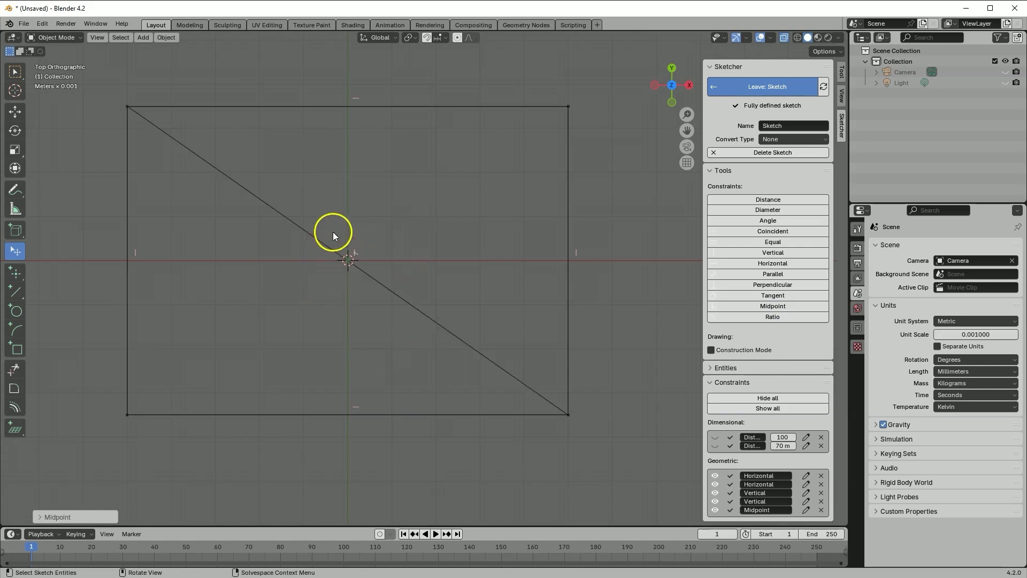
right_click(394, 290)
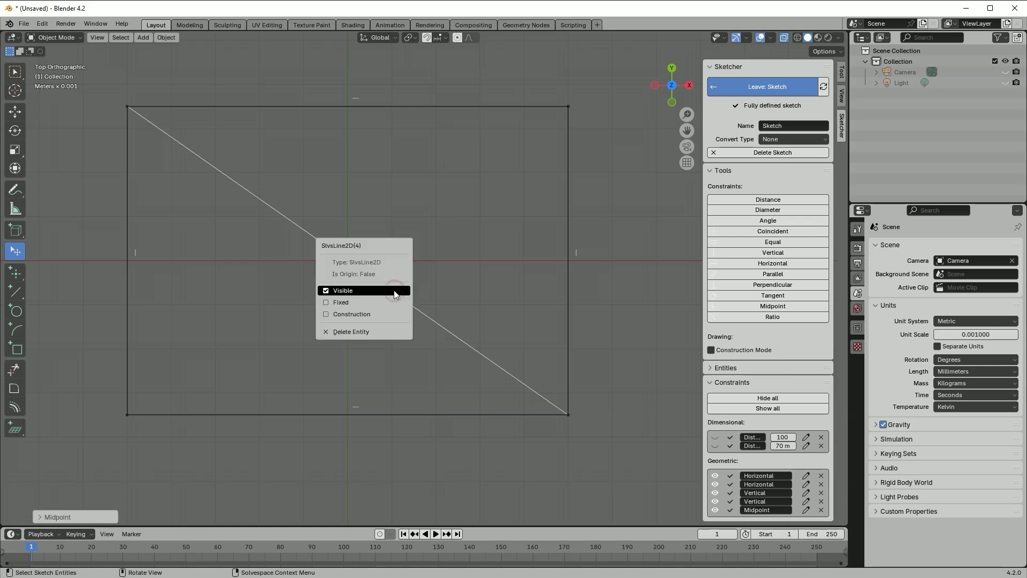
click(351, 315)
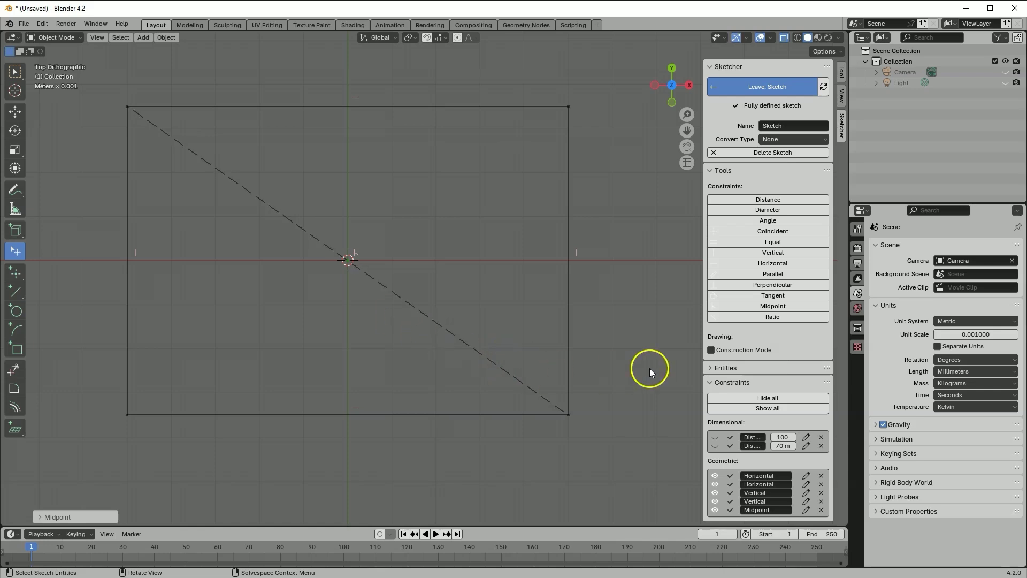
Turn on Construction Mode and draw a smaller rectangle around the origin inside the outer rectangle.
click(747, 351)
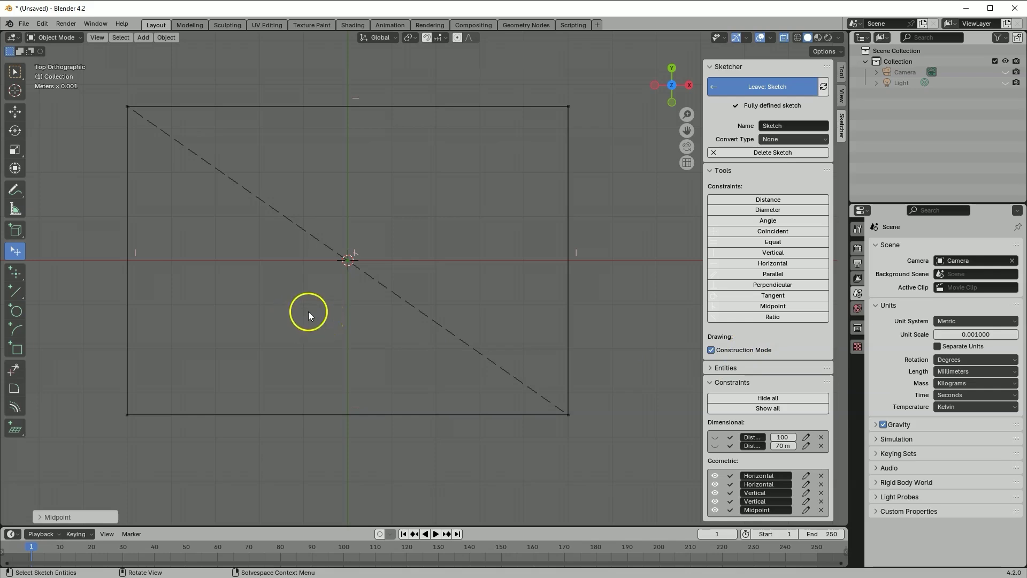
click(21, 354)
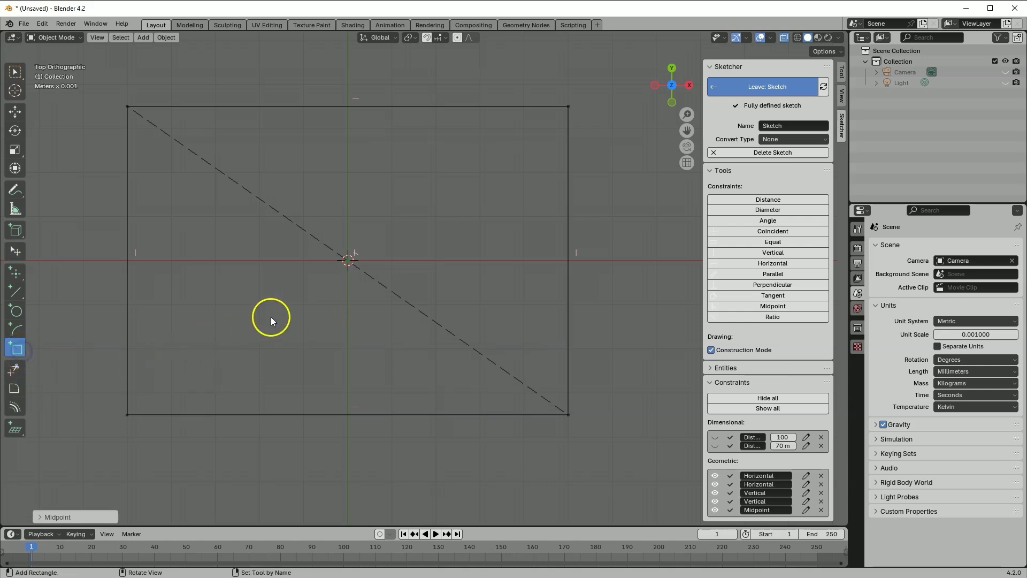
click(228, 338)
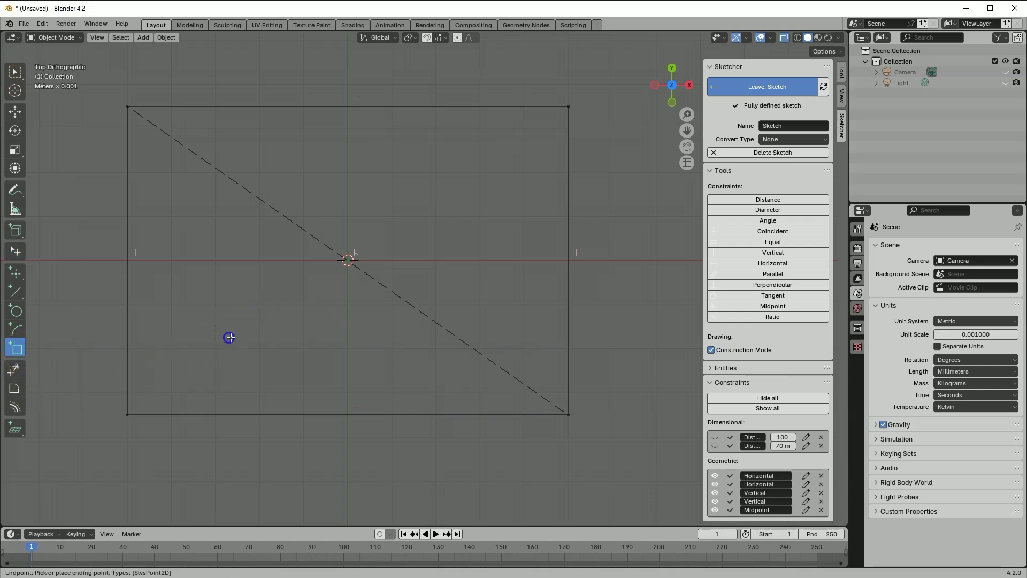
click(481, 165)
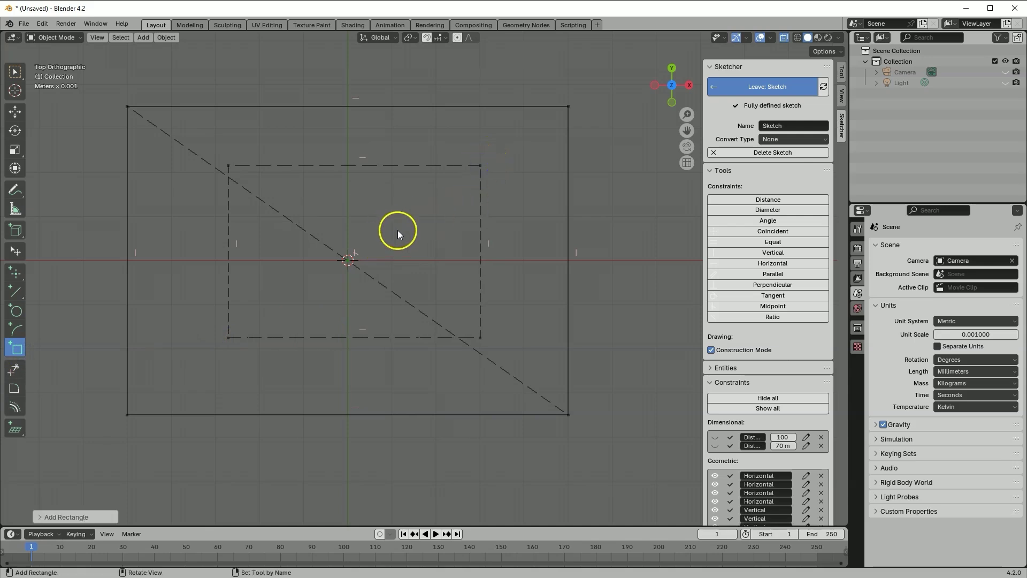
Draw a construction line from the inner rectangle's lower-left corner to its upper-right corner.
click(15, 292)
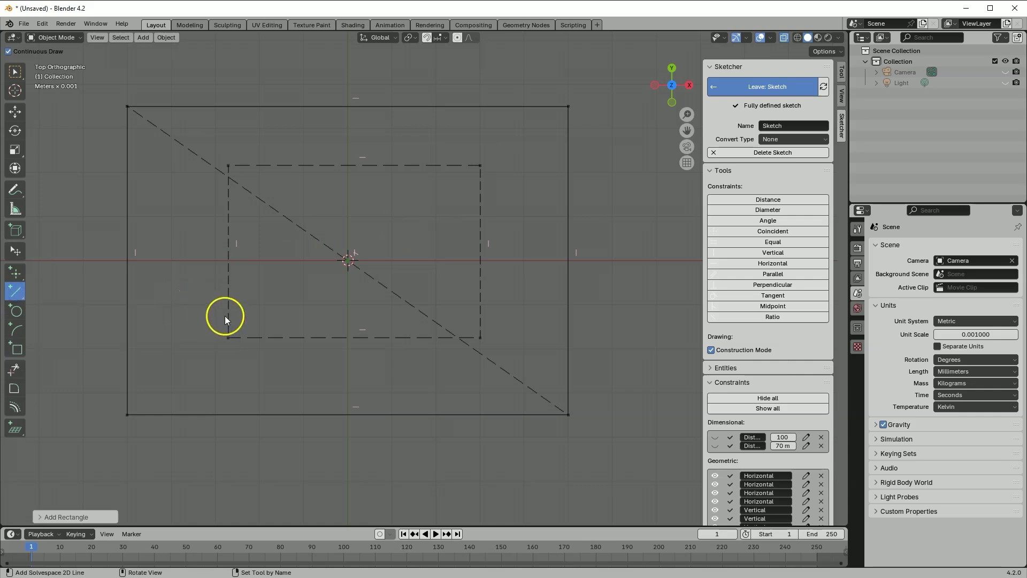
click(229, 338)
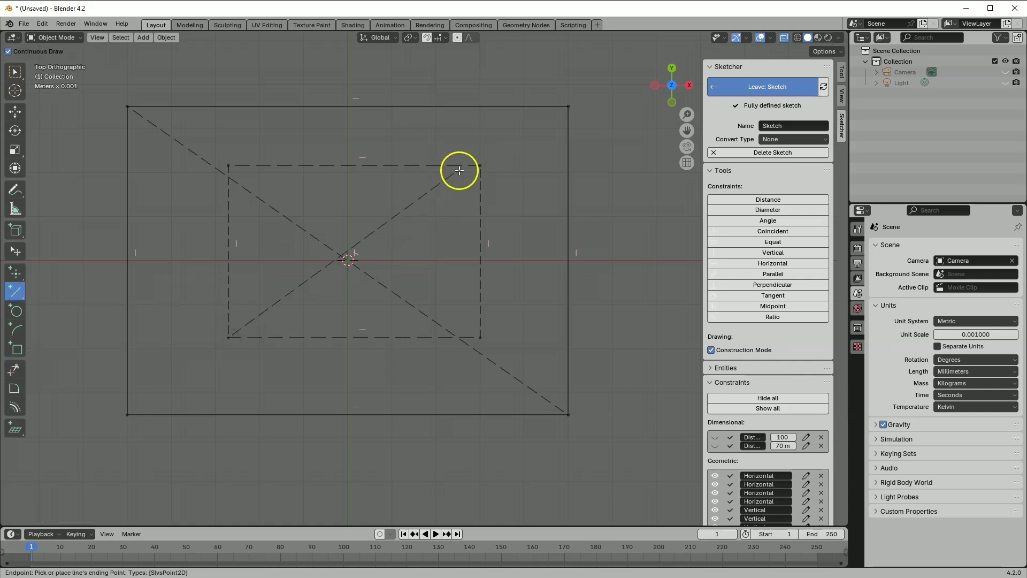
click(480, 166)
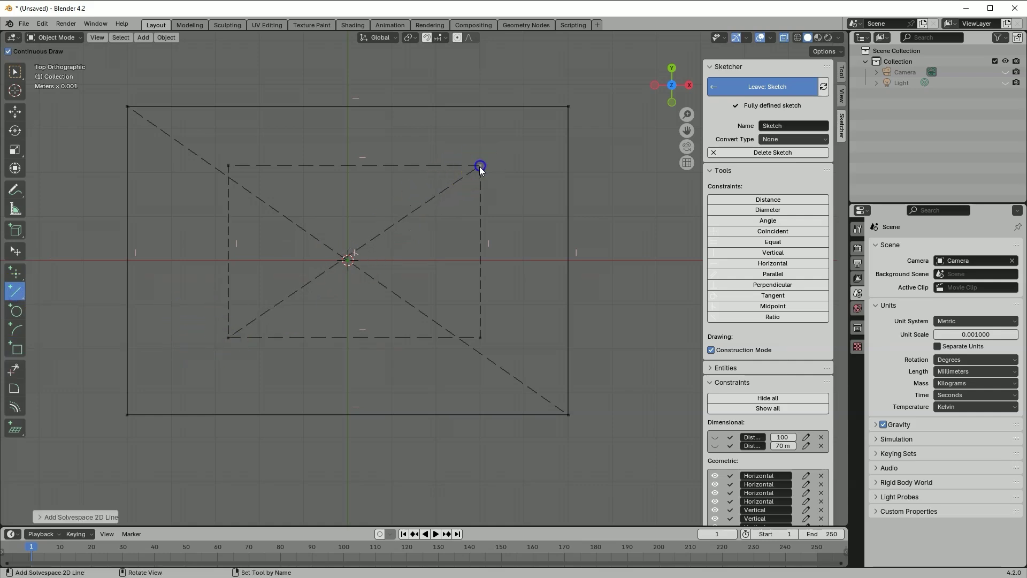
right_click(435, 229)
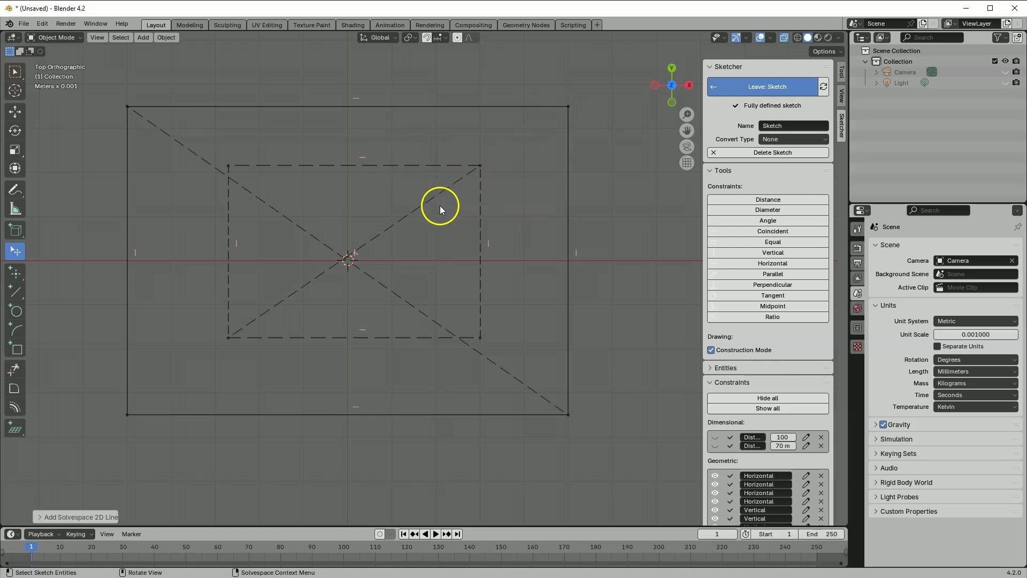
Constrain the inner rectangle's diagonal with its midpoint at the origin and move the upper-right corner to make it about 71 by 36 mm.
click(774, 308)
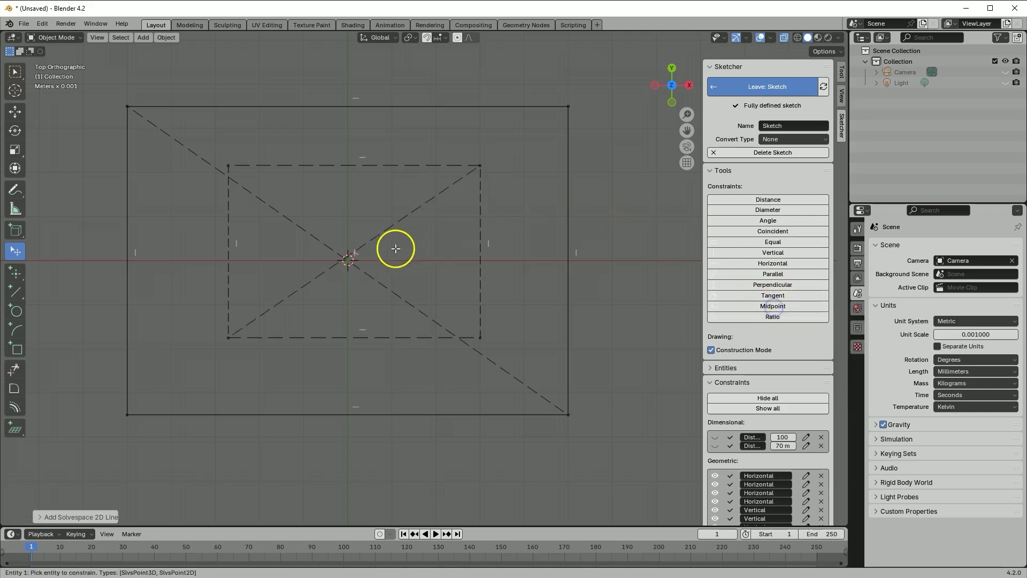
scroll(332, 254, up, 5)
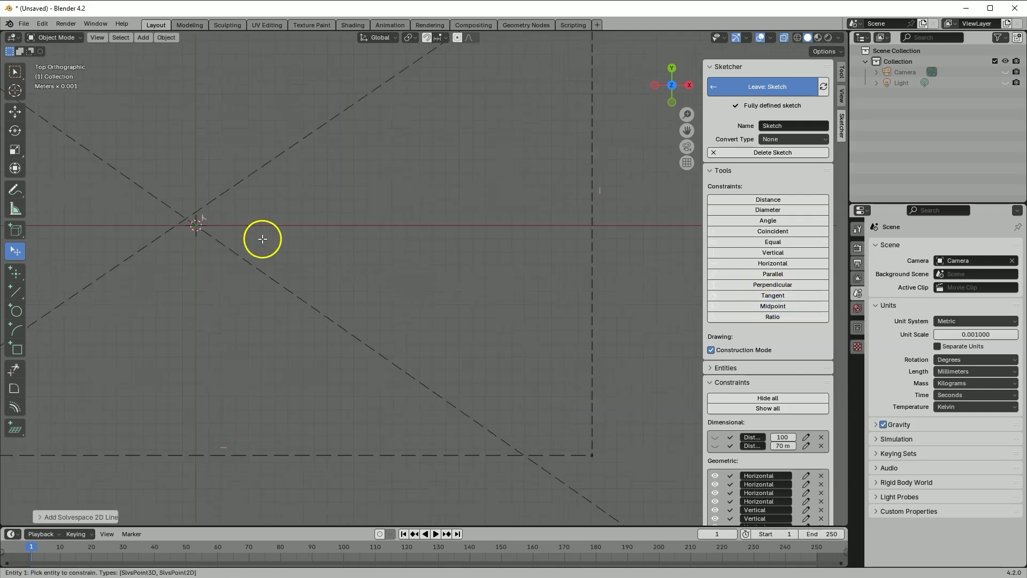
click(197, 226)
click(212, 206)
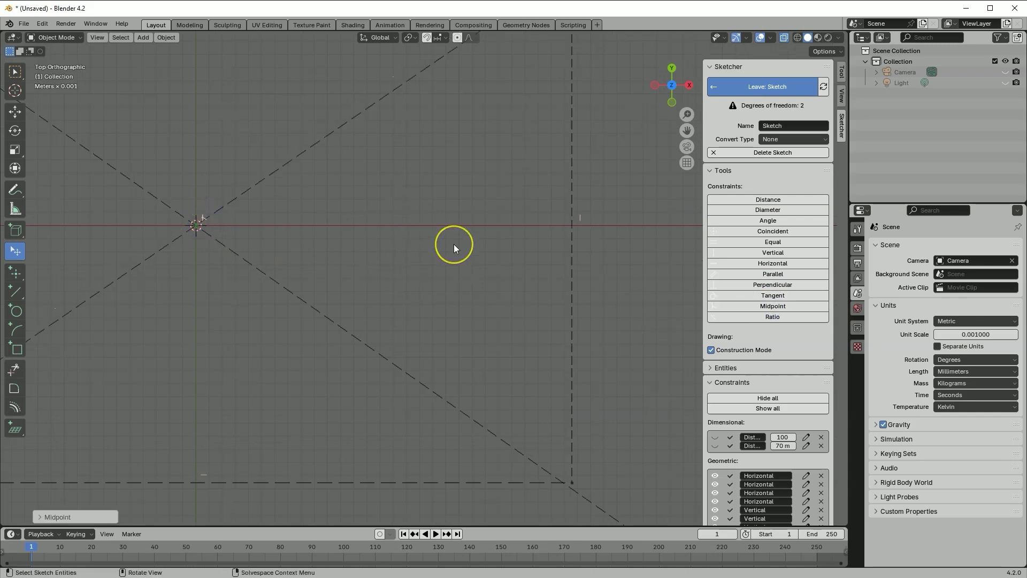
key(Home)
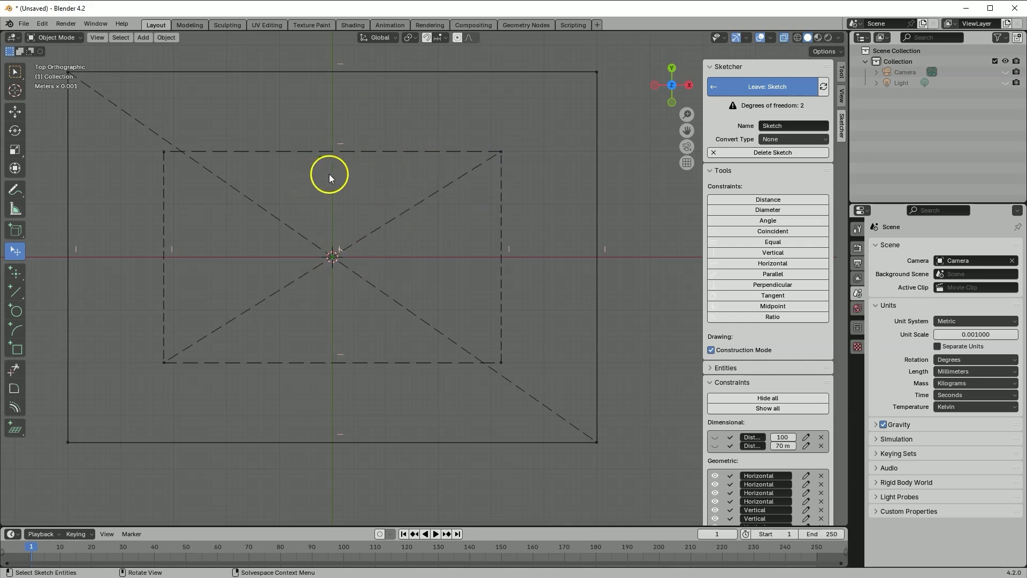
drag(500, 152, 518, 164)
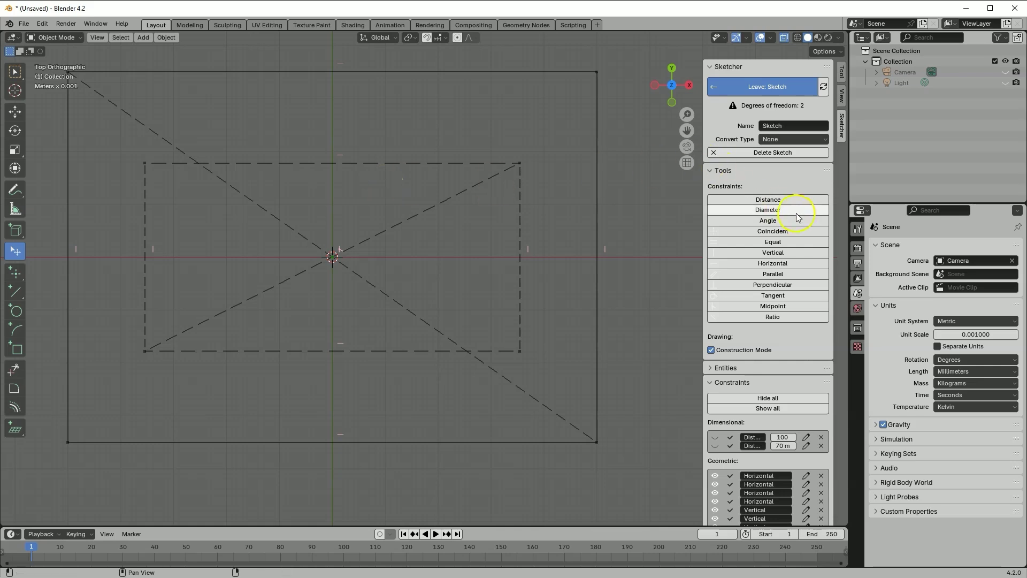
Add distance constraints to the inner rectangle's upper edge and right edge.
click(785, 201)
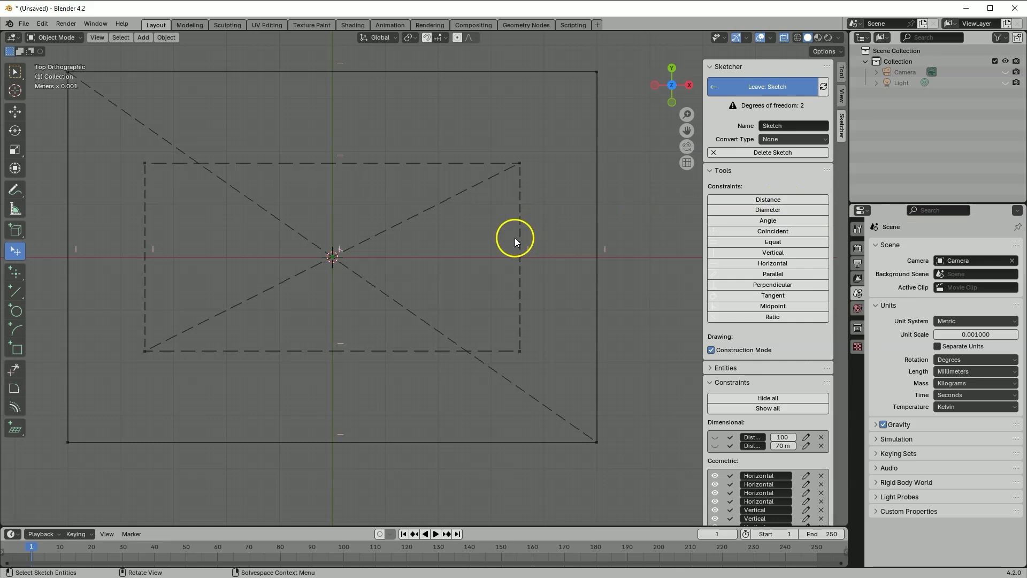
click(394, 164)
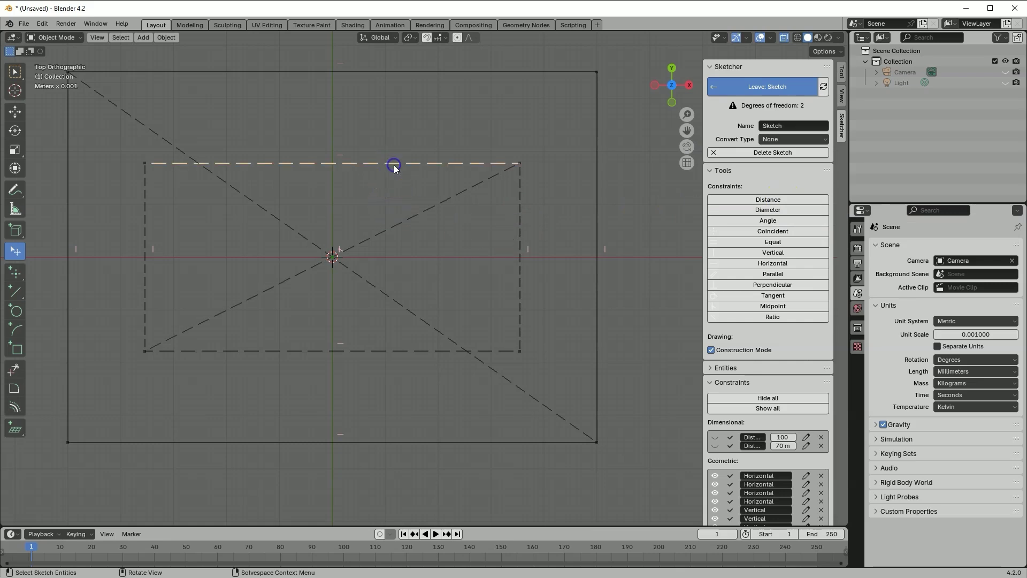
click(765, 201)
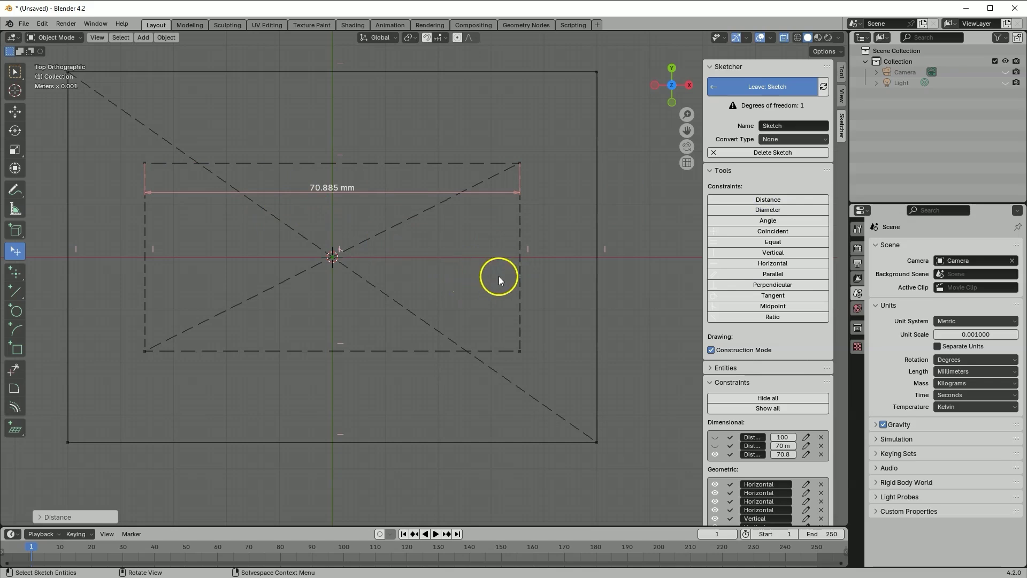
click(521, 274)
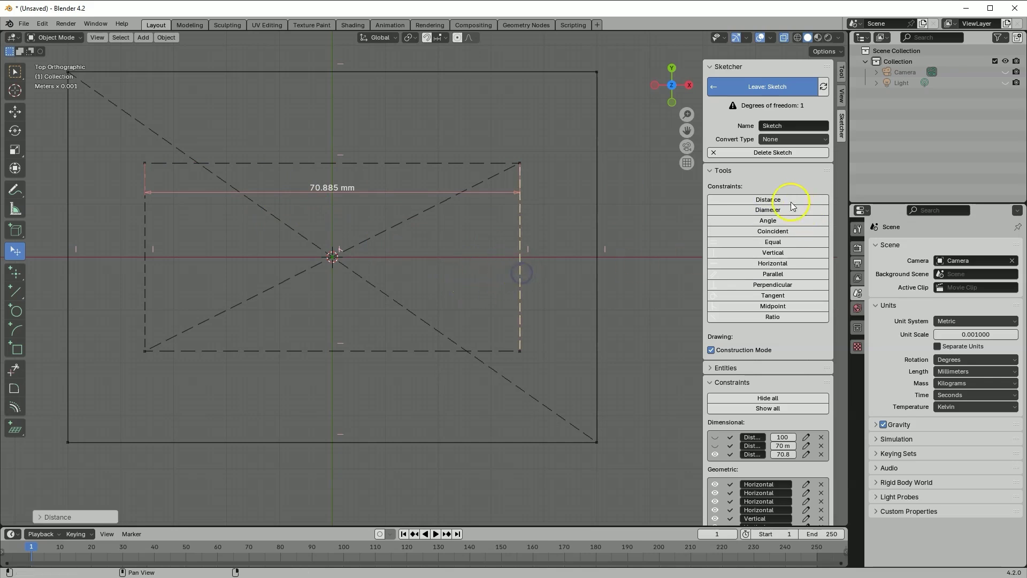
click(776, 199)
click(596, 246)
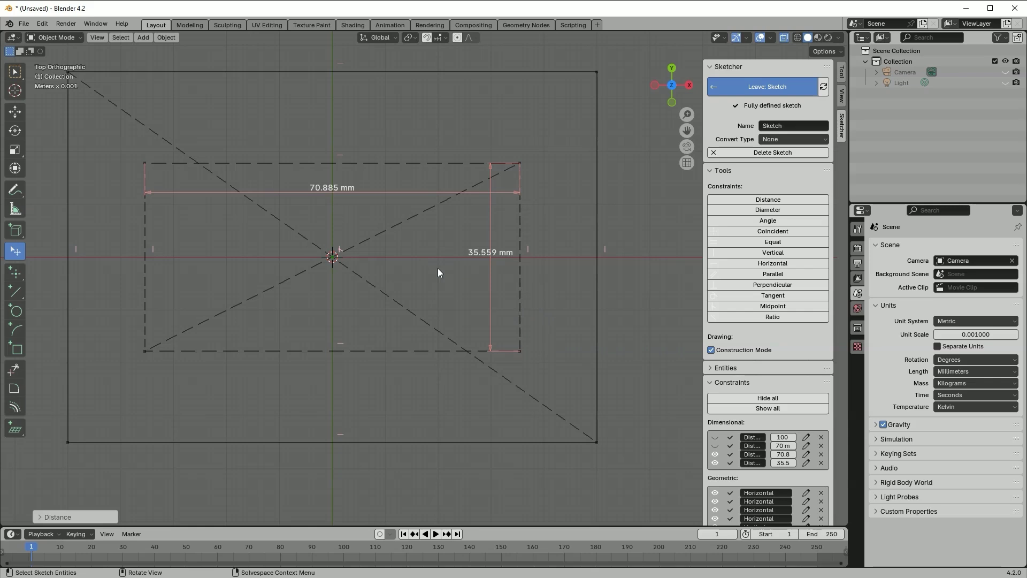
Set the distance constraint on the inner rectangle's upper edge to 70 mm.
click(425, 197)
click(416, 221)
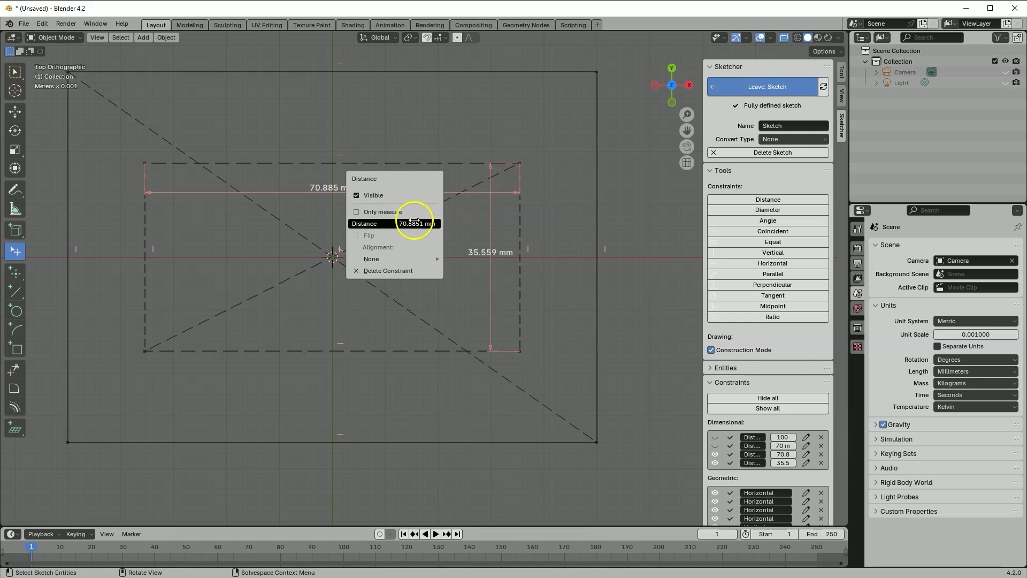
text(70)
key(Return)
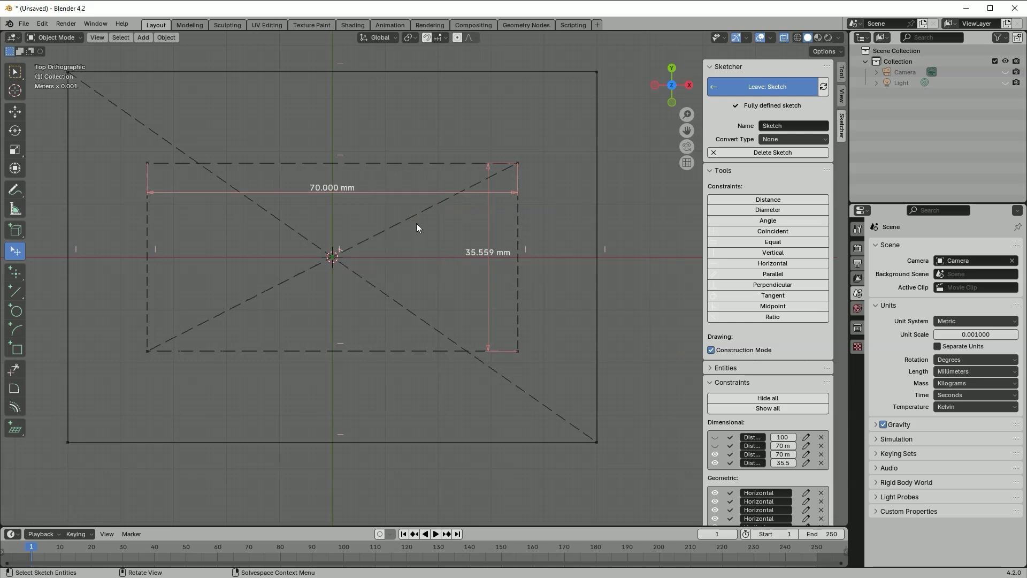
Set the inner rectangle's height to 40 mm and hide both of its distance constraints.
click(489, 308)
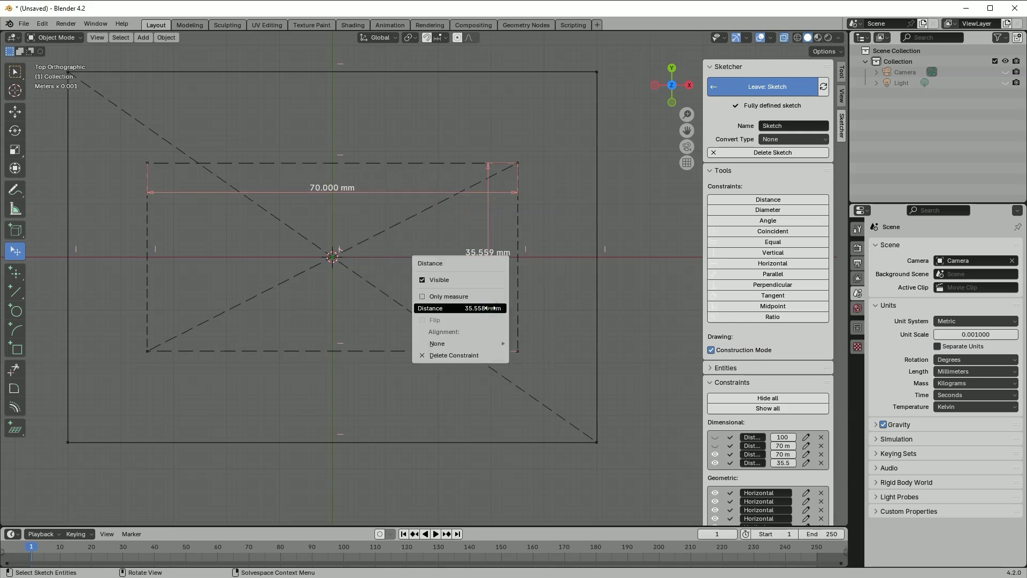
click(489, 308)
text(40)
key(Return)
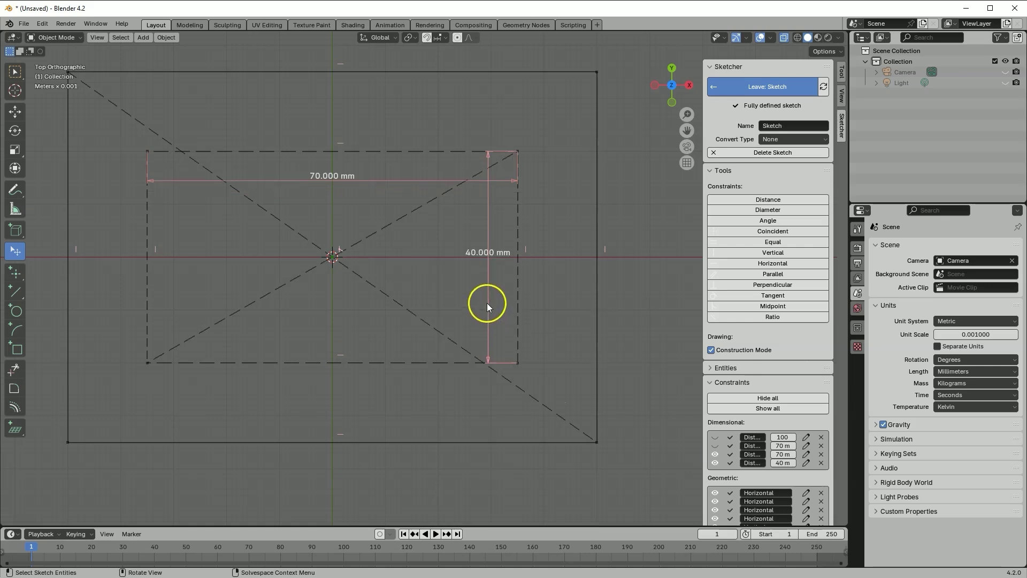
click(715, 454)
click(715, 463)
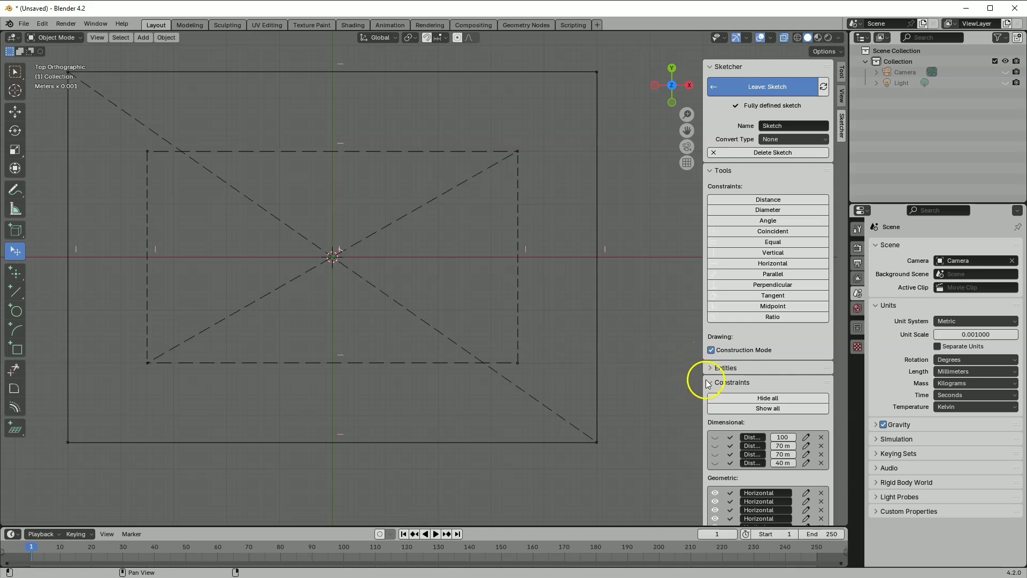
Turn off Construction Mode and draw a circle centred on each corner of the inner rectangle, the upper-left one about 9.2 mm in diameter.
click(711, 351)
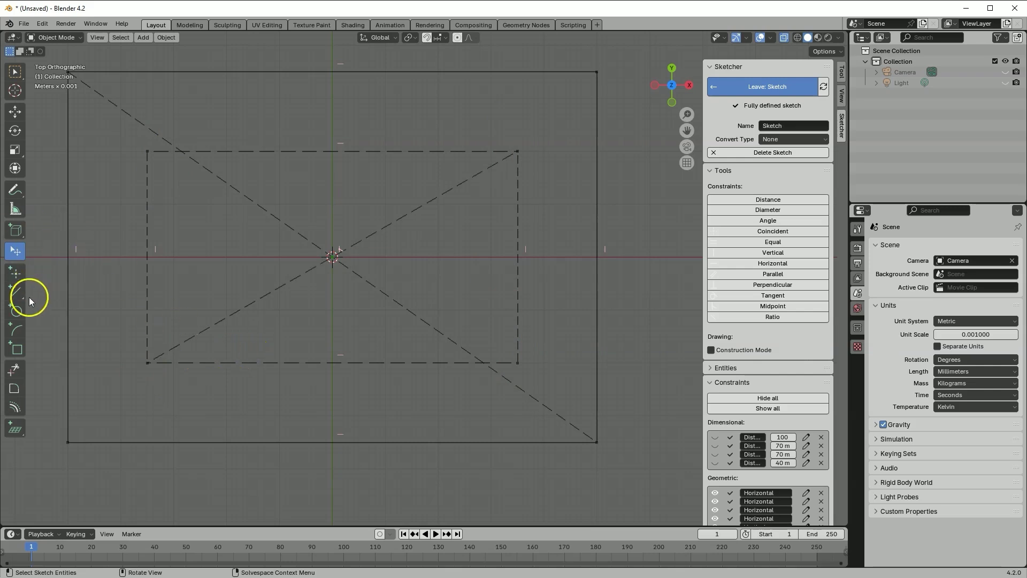
click(16, 310)
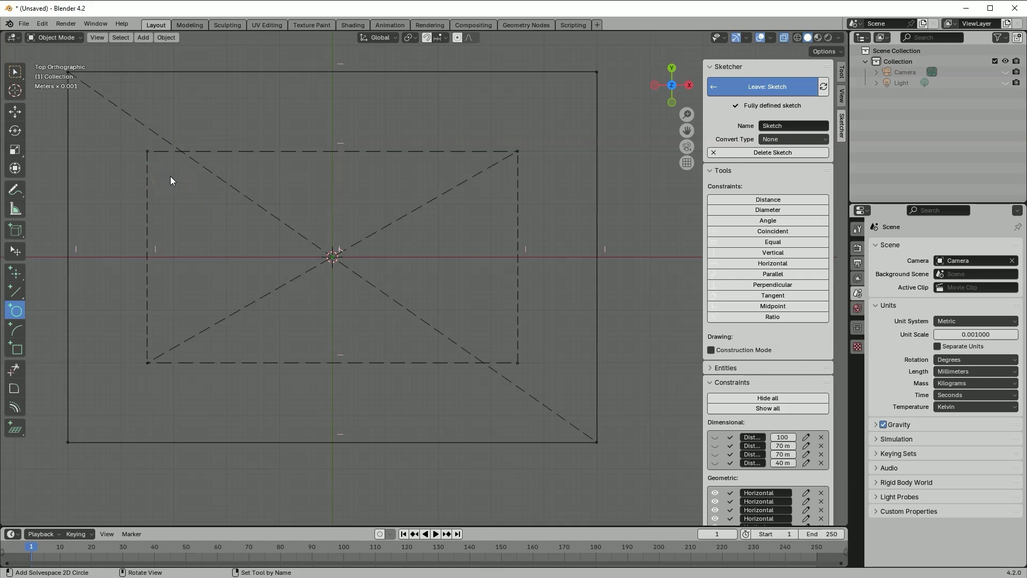
click(149, 156)
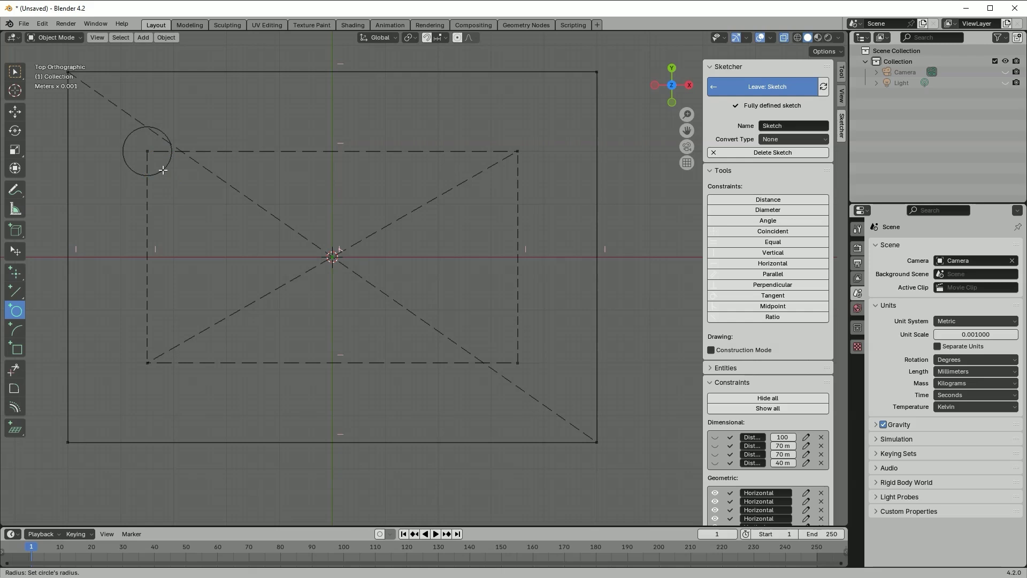
click(162, 170)
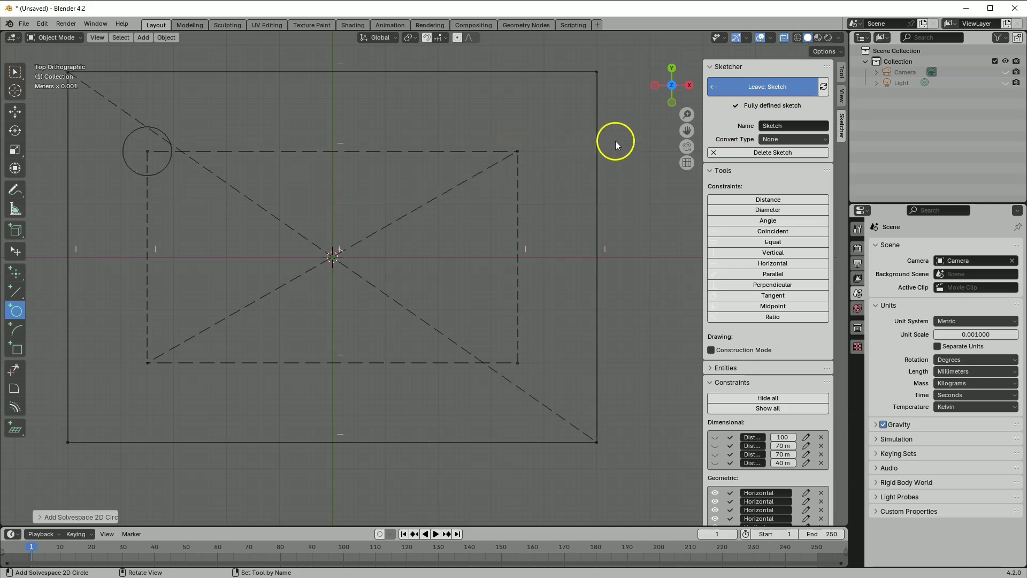
click(519, 151)
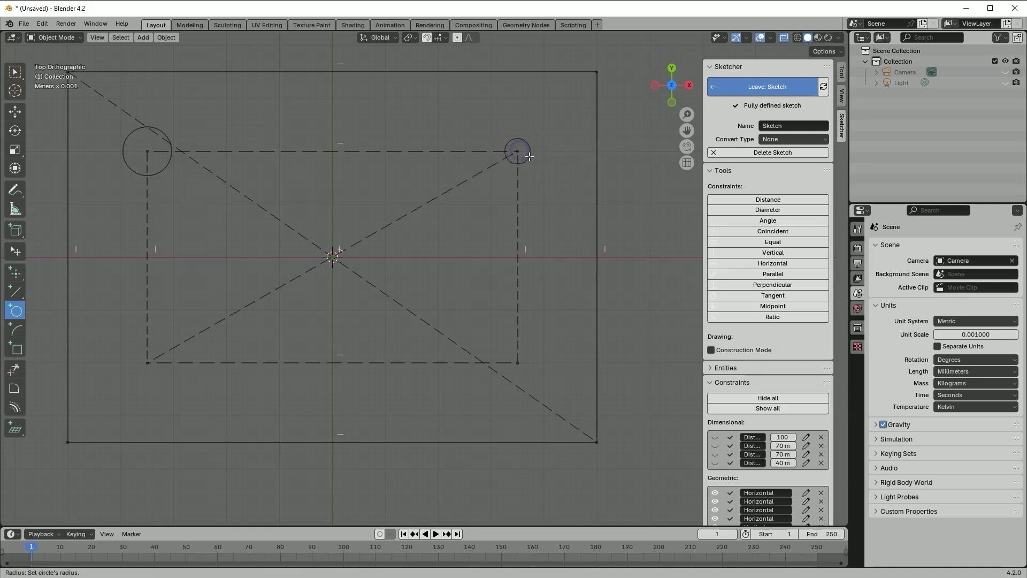
click(535, 164)
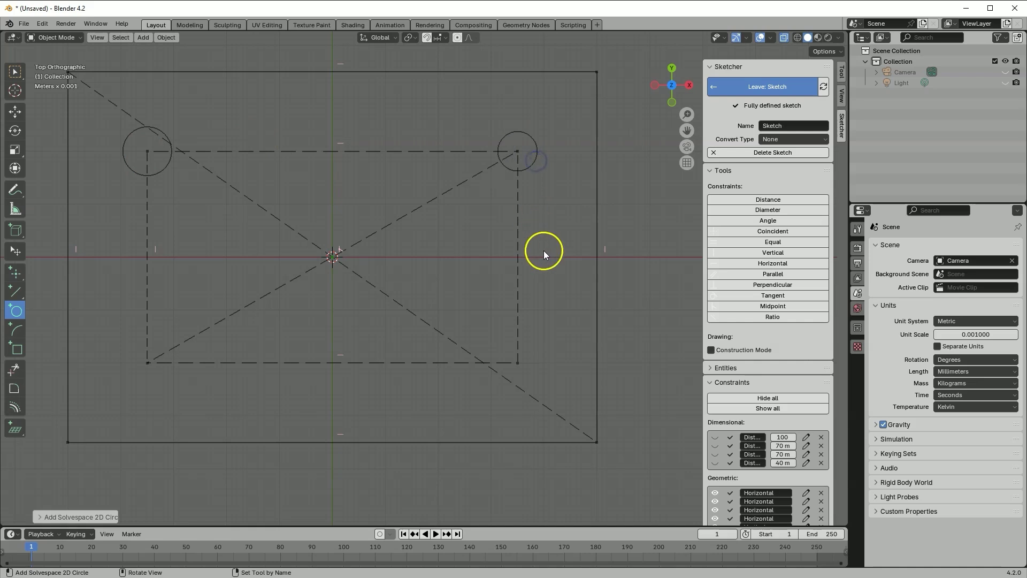
click(518, 364)
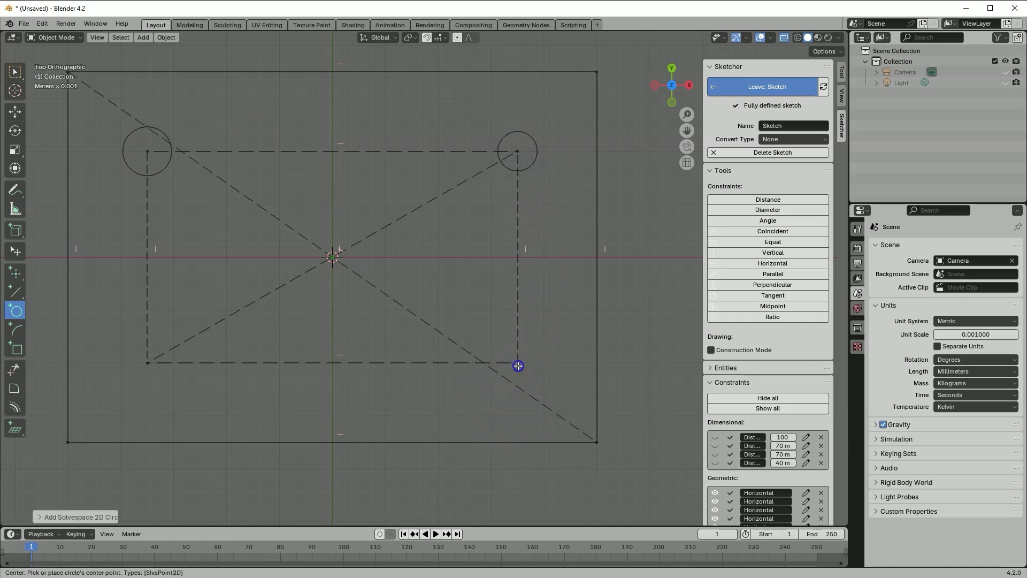
click(530, 376)
click(148, 364)
click(160, 383)
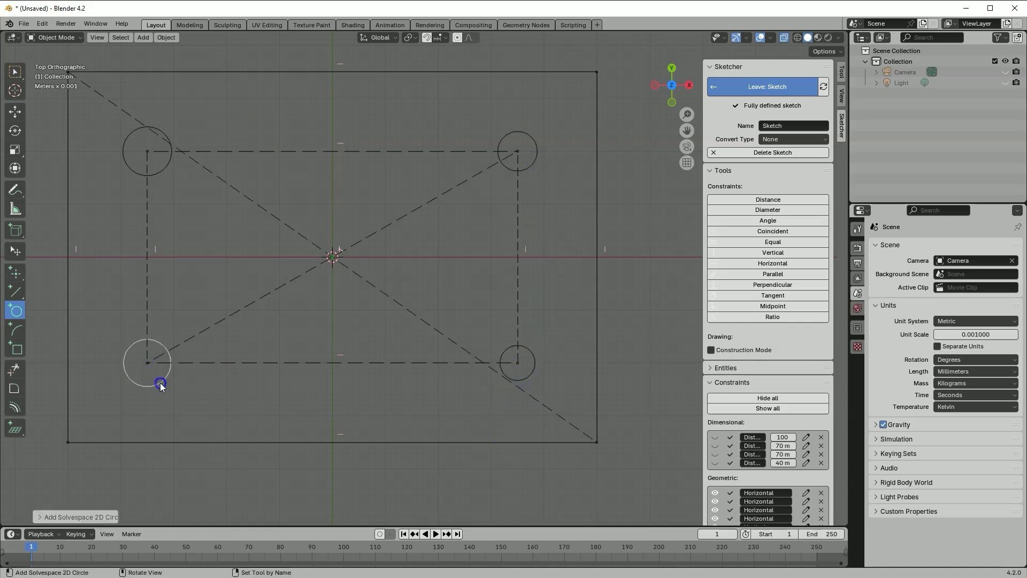
right_click(258, 241)
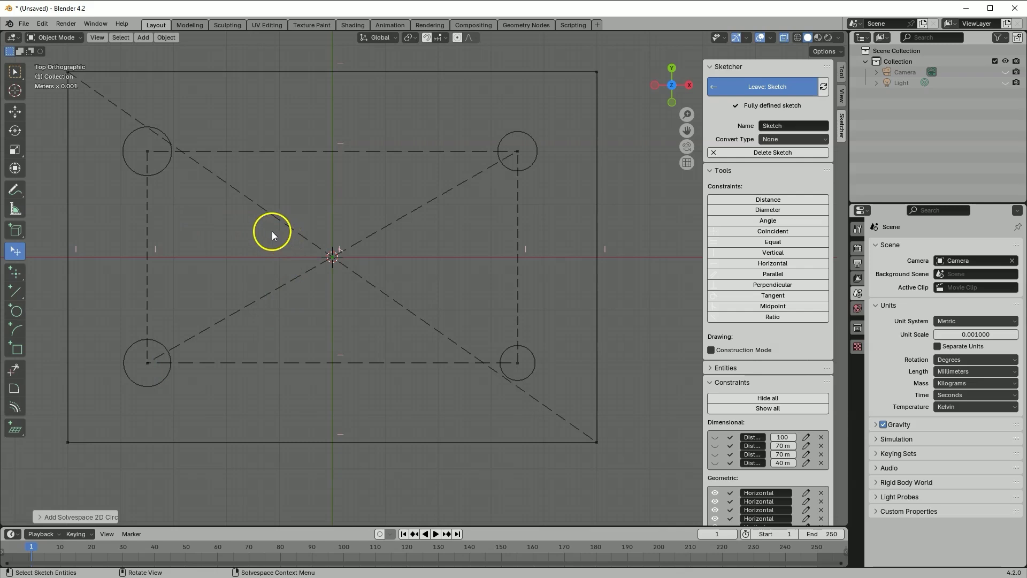
Add a diameter constraint to the upper-left circle and set it to 9 mm.
click(163, 170)
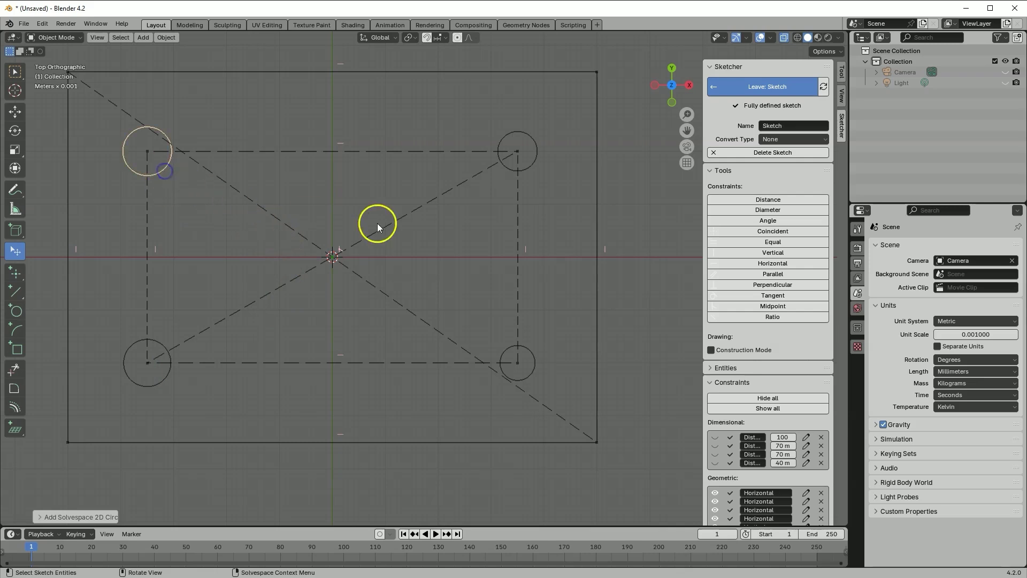
click(785, 209)
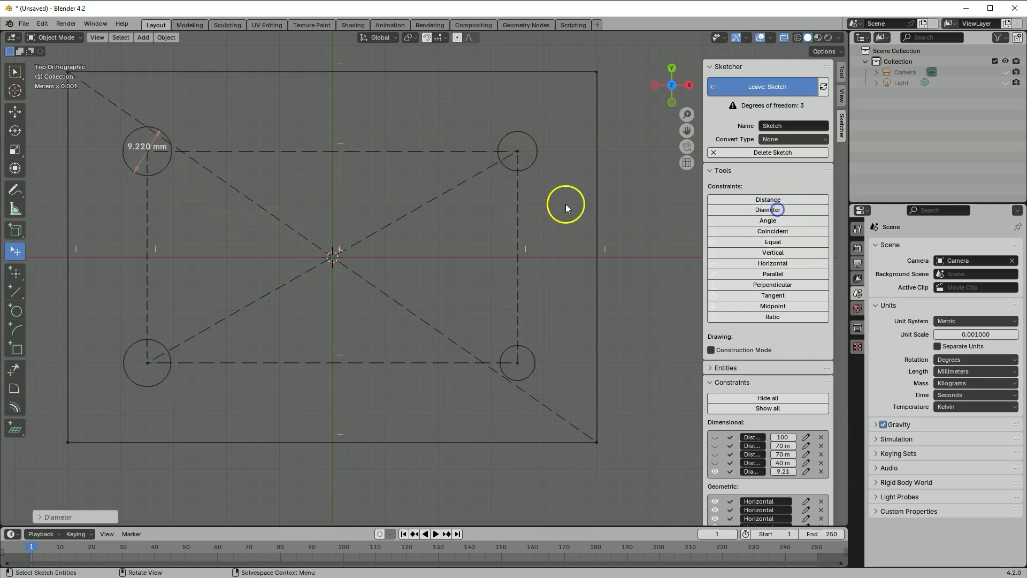
right_click(141, 163)
click(115, 192)
text(9)
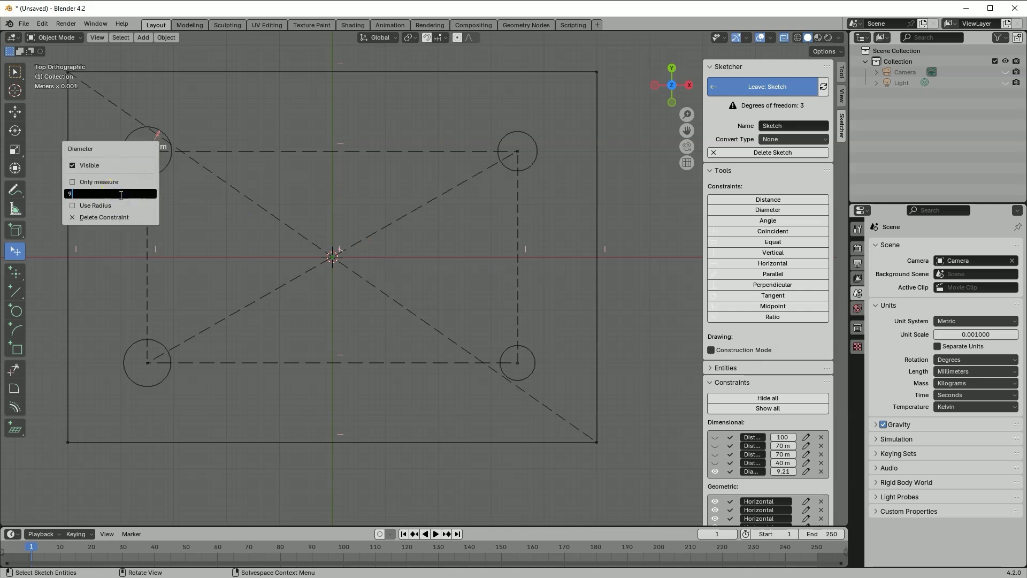
key(Return)
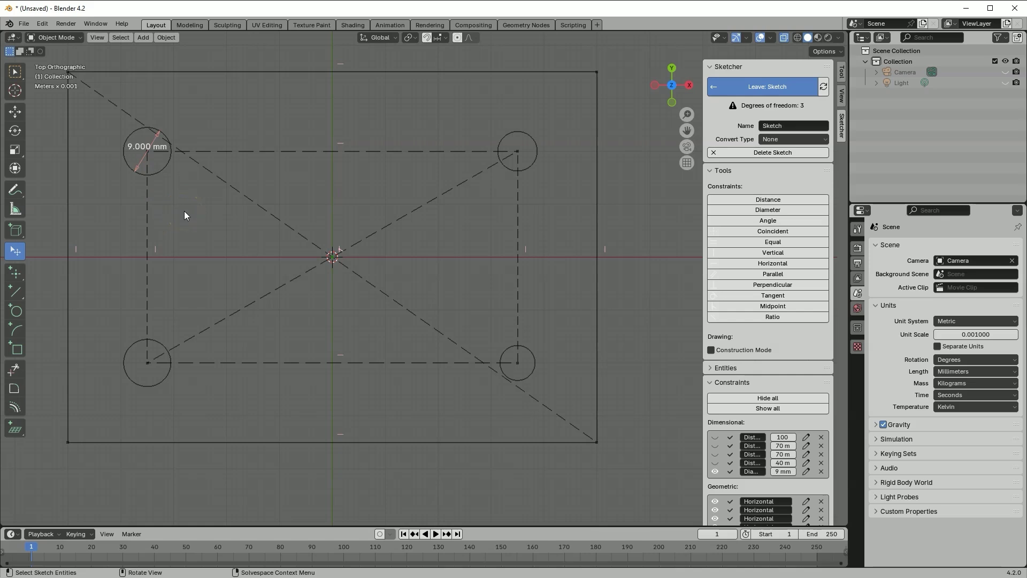
Select all four circles and apply an Equal constraint, starting from the upper-left and upper-right ones.
click(167, 164)
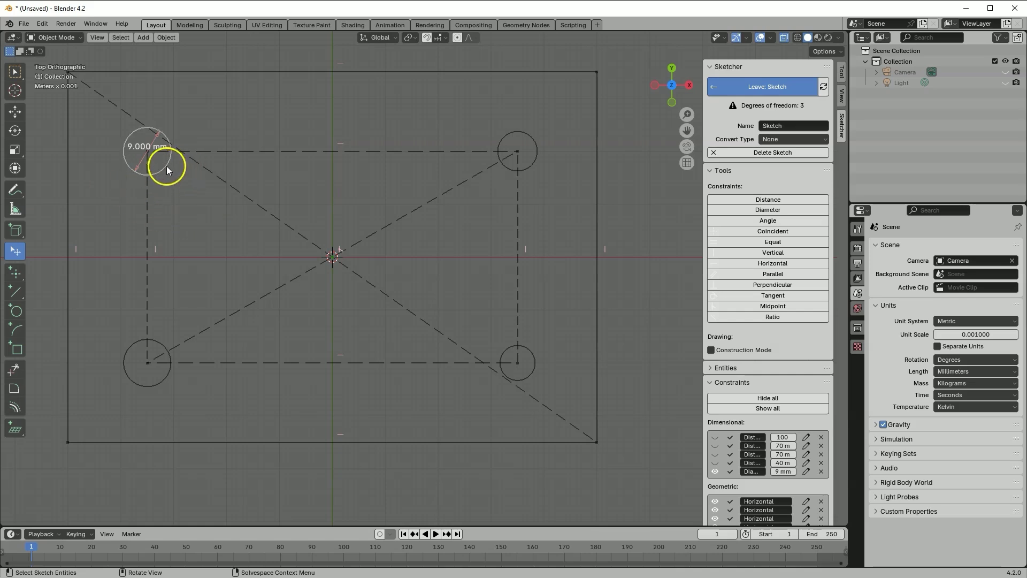
shift+click(537, 160)
shift+click(528, 342)
shift+click(158, 383)
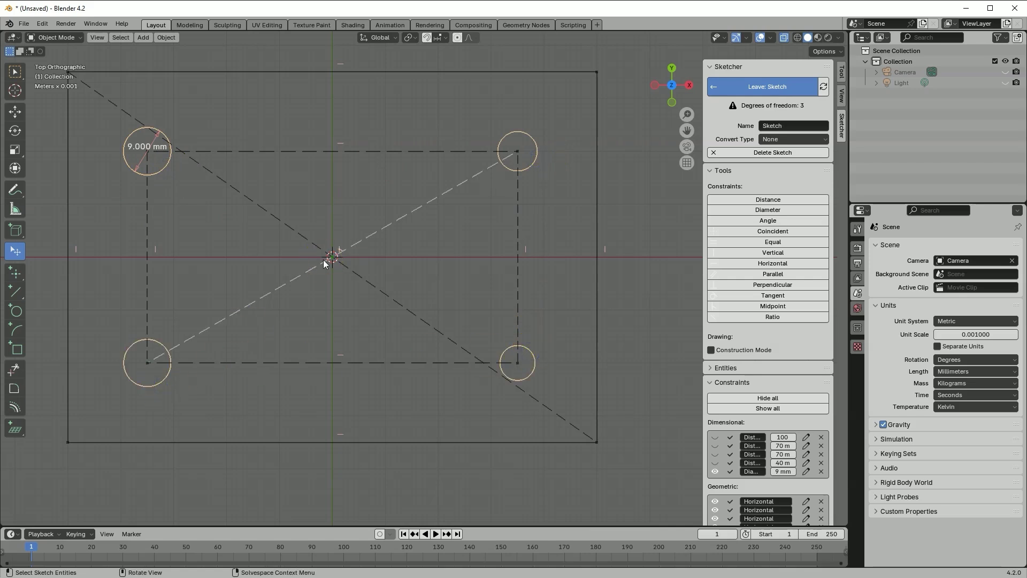
click(237, 267)
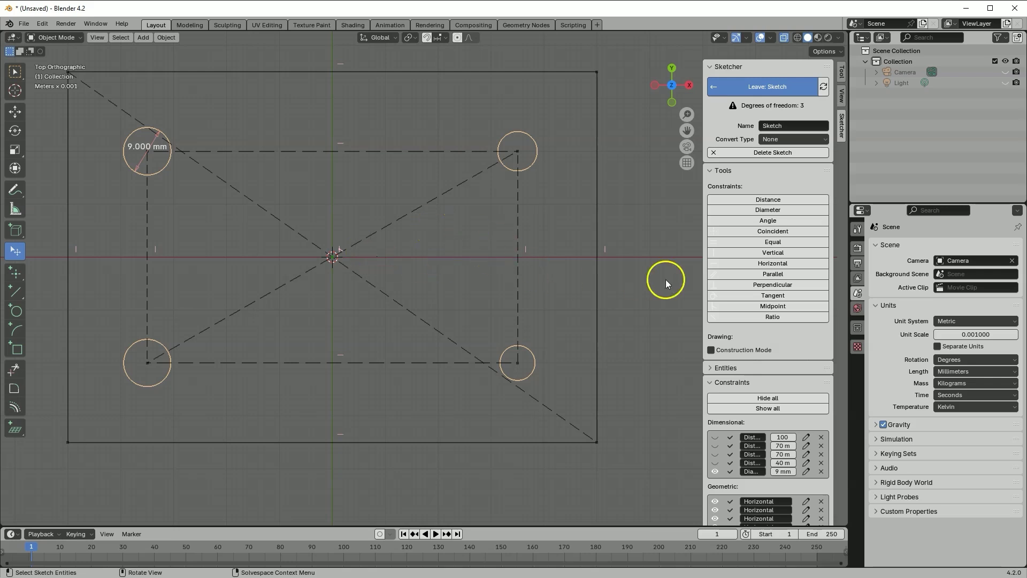
click(774, 243)
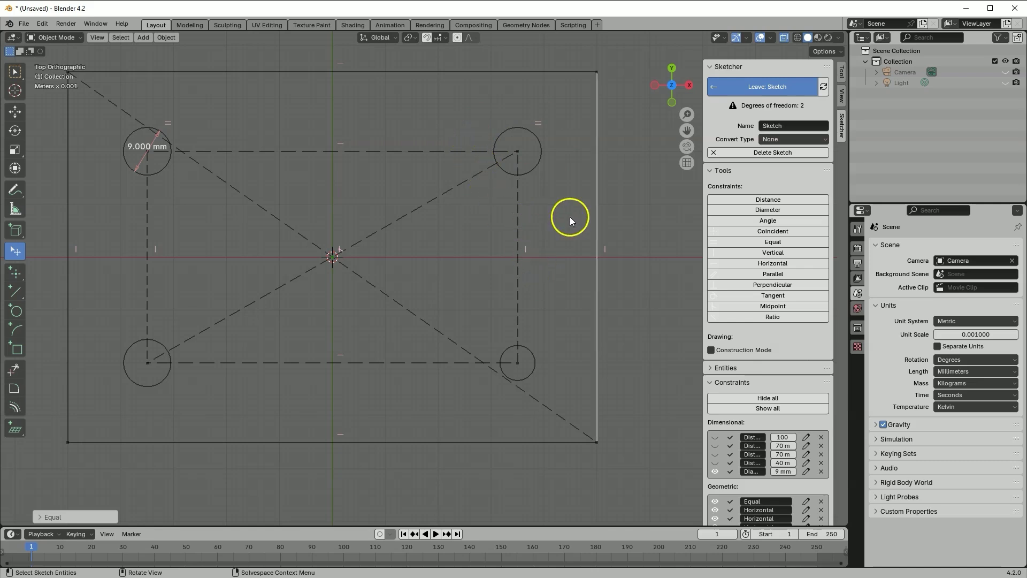
Add Equal constraints between the upper-right and lower-right circles and between the lower-right and lower-left circles.
click(777, 249)
click(537, 166)
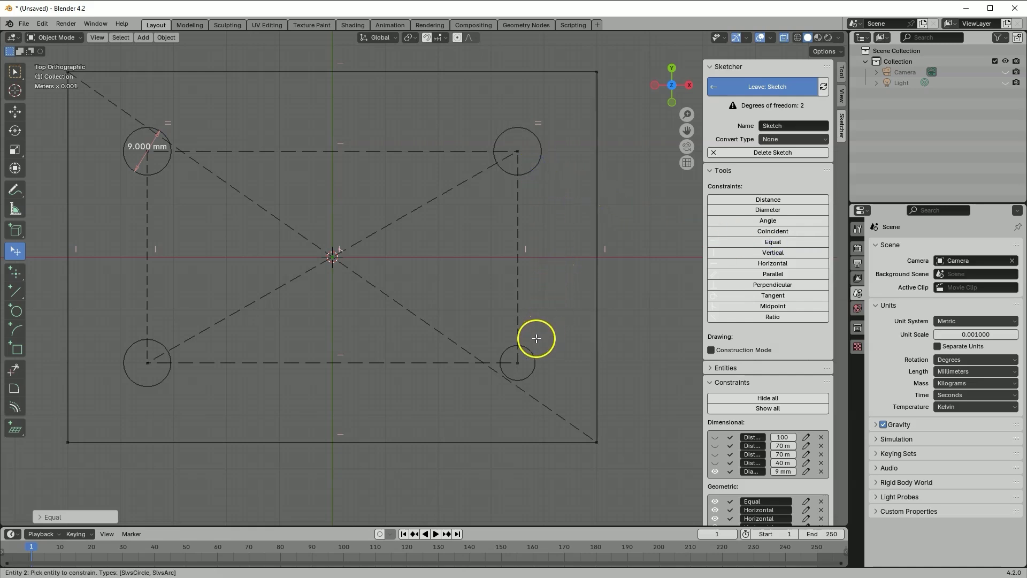
click(535, 361)
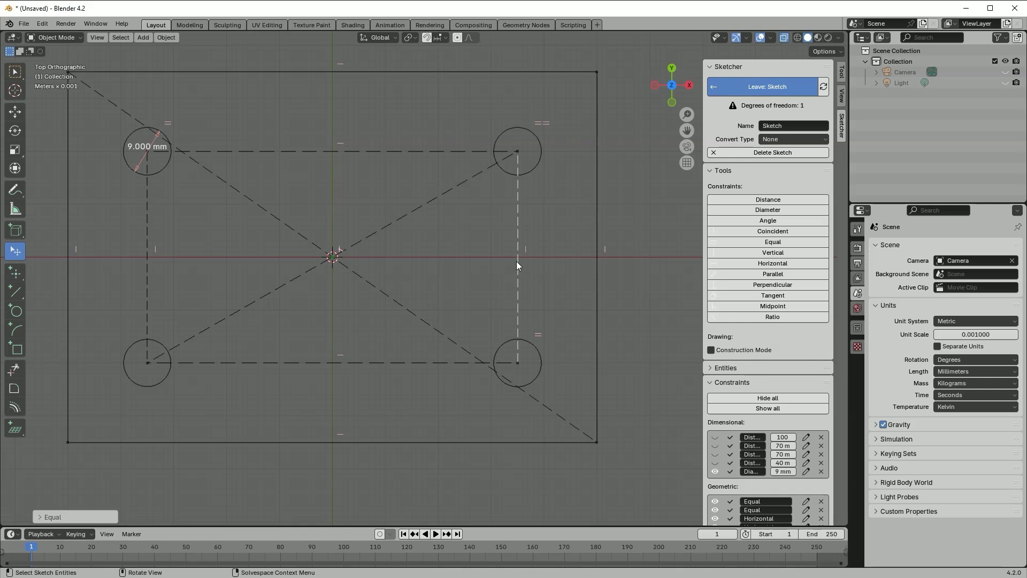
click(511, 344)
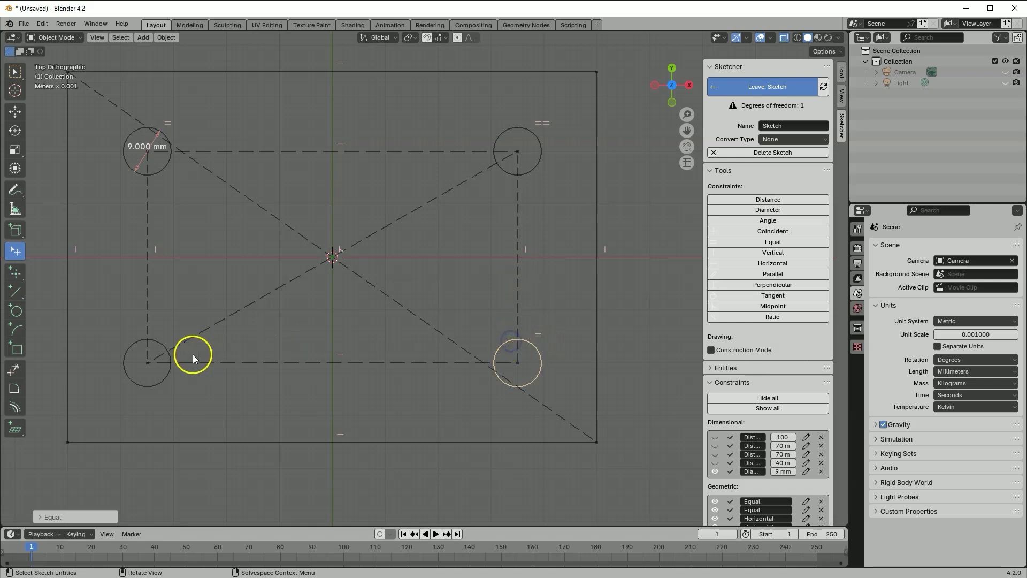
click(167, 385)
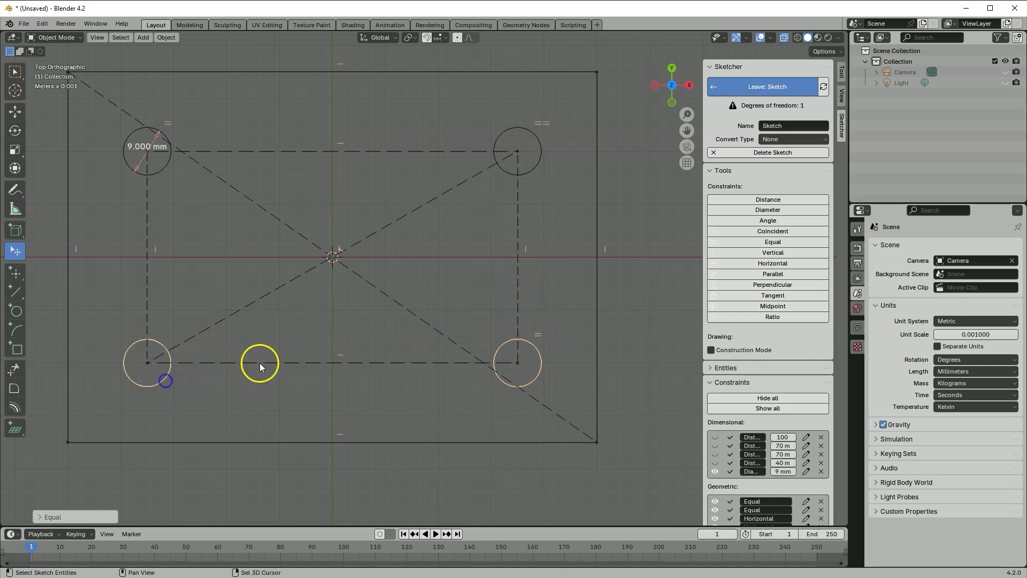
click(775, 243)
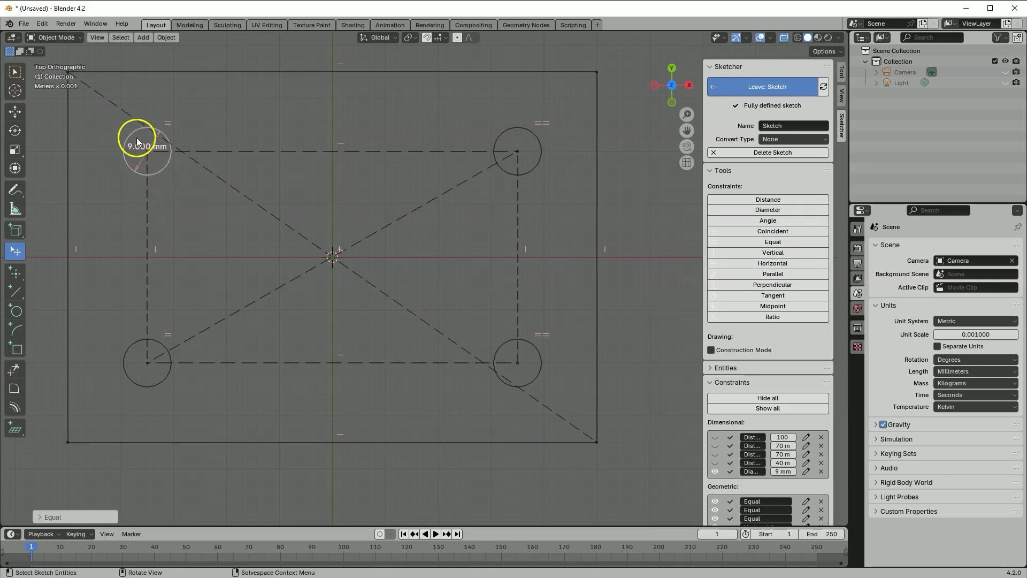
Try a 15 mm diameter on the upper-left circle's constraint and restore it to 9 mm.
right_click(140, 159)
click(143, 159)
text(15)
key(Return)
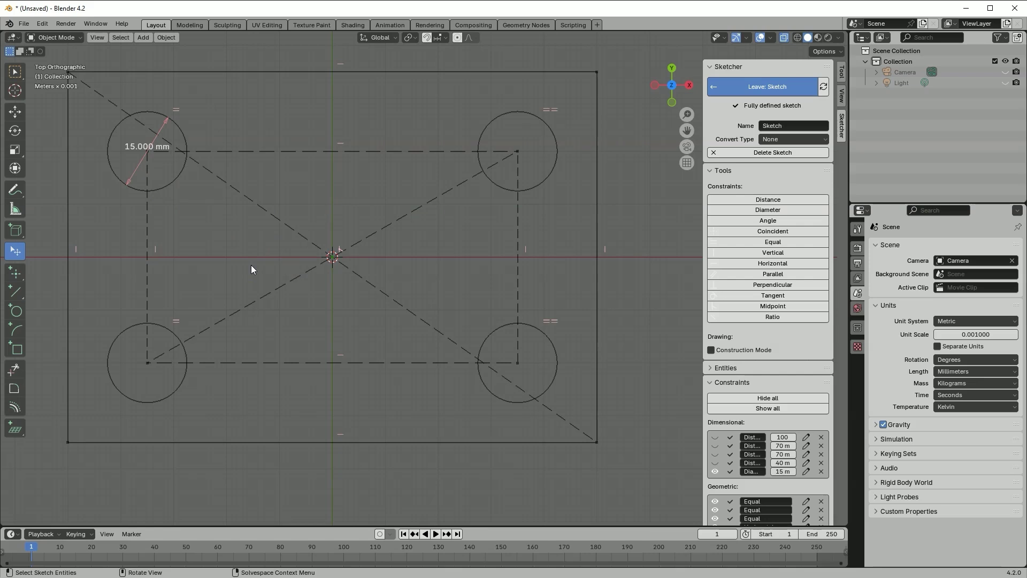
right_click(140, 165)
click(140, 166)
text(9)
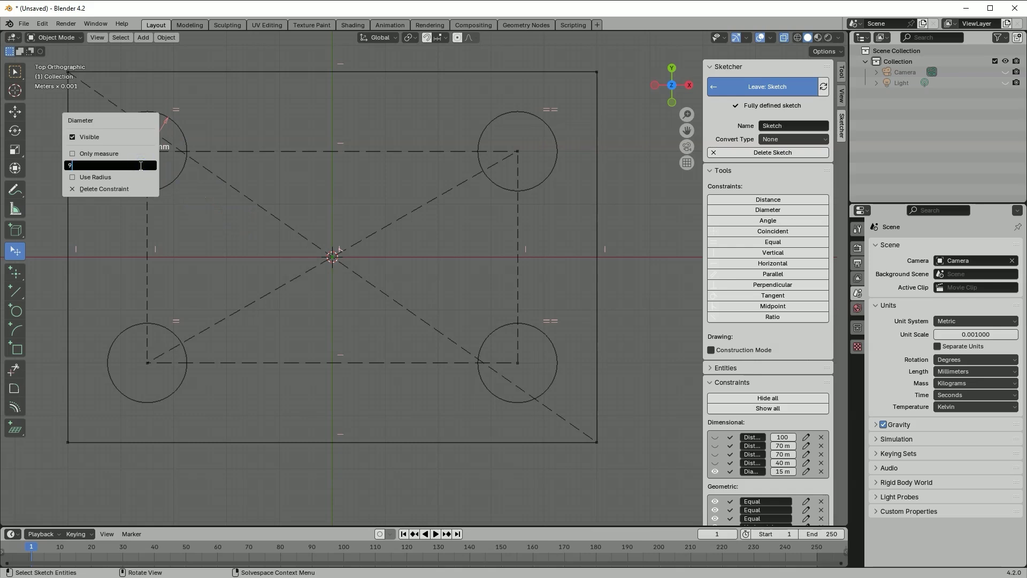
key(Return)
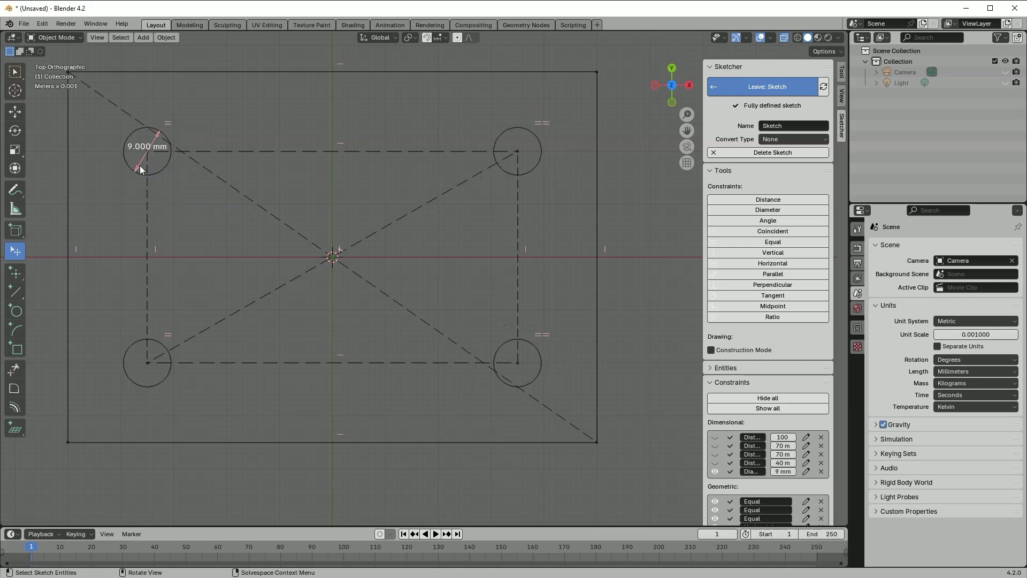
click(286, 219)
Set the sketch's convert type to Mesh and leave the sketch.
click(771, 139)
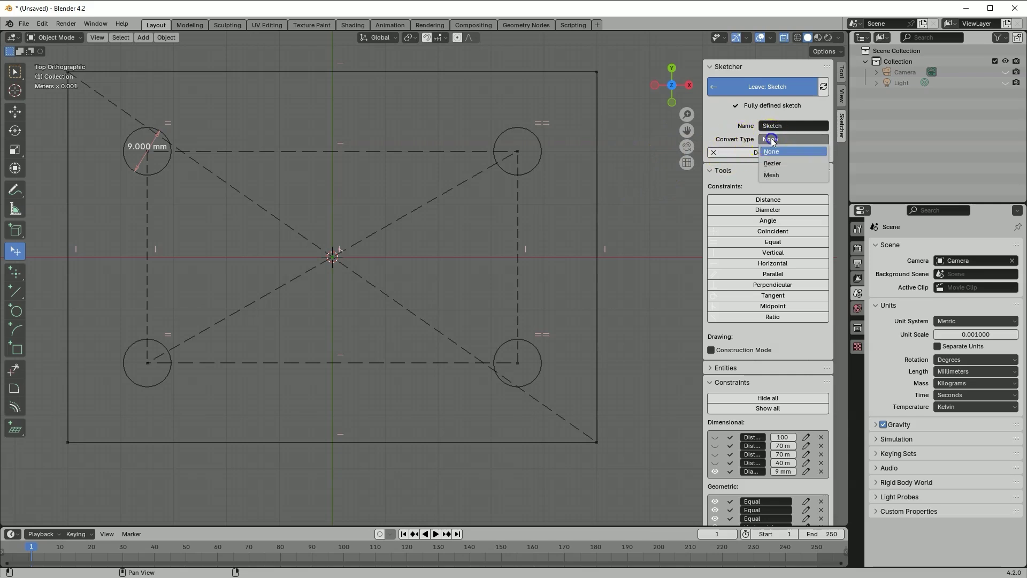
click(782, 175)
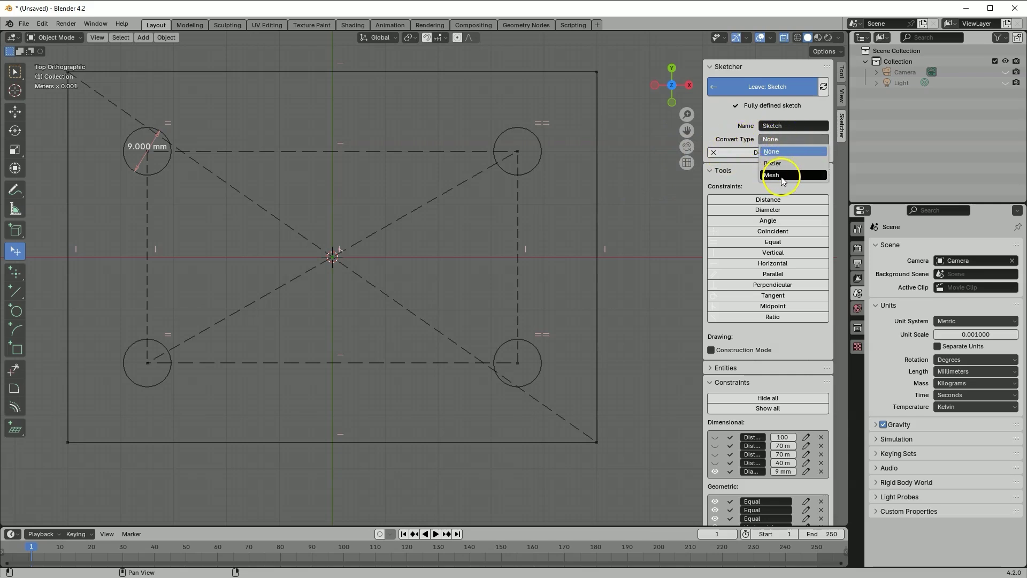
click(751, 88)
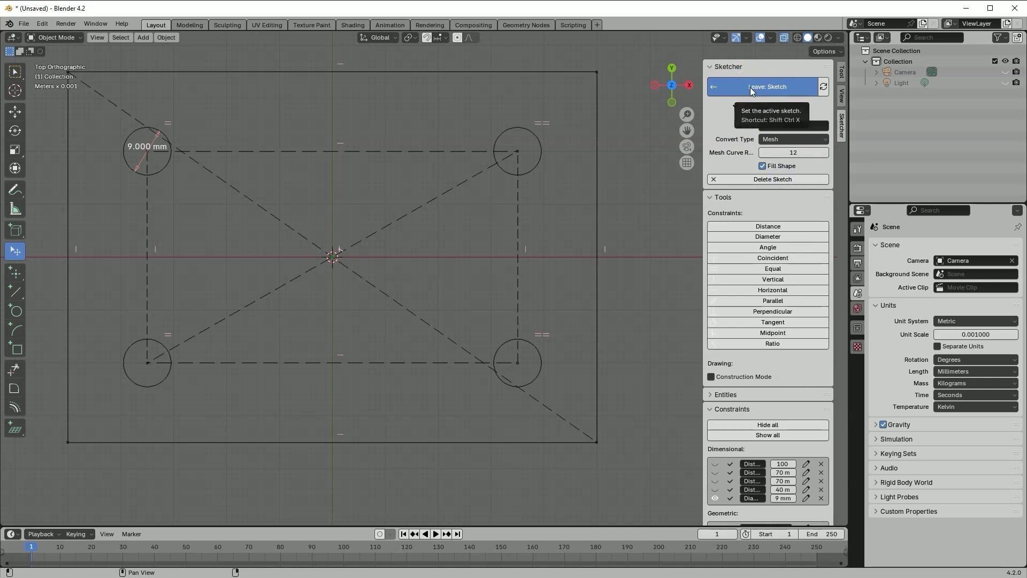
click(750, 88)
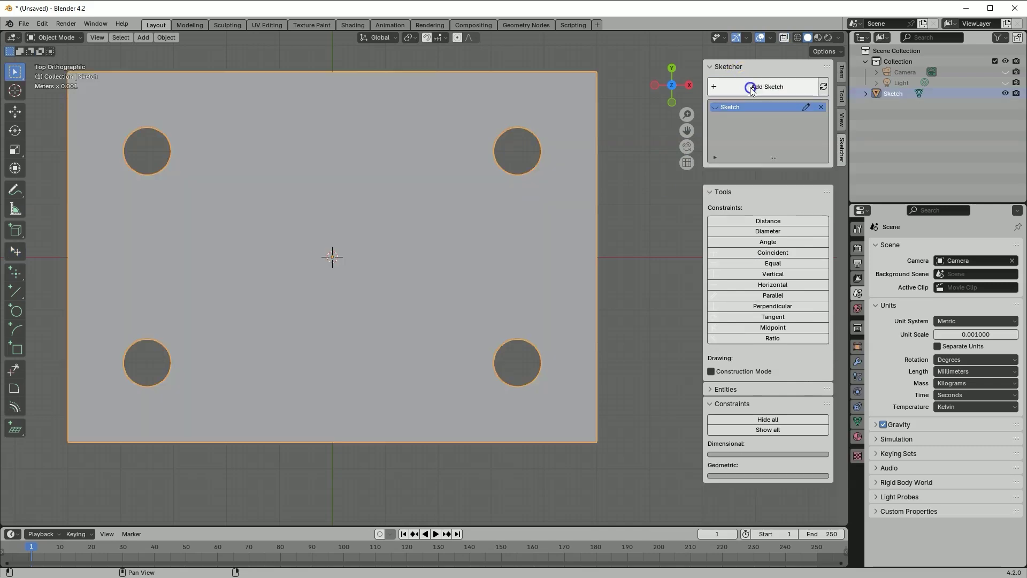
click(763, 149)
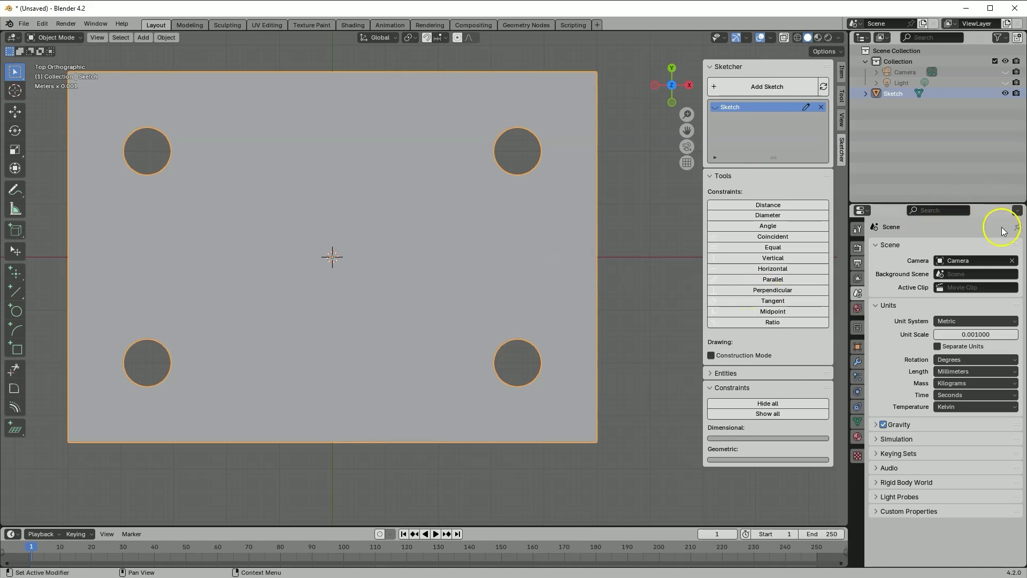
Add a Solidify modifier to the plate mesh converted from the sketch.
click(862, 361)
scroll(489, 234, up, 1)
scroll(526, 228, down, 2)
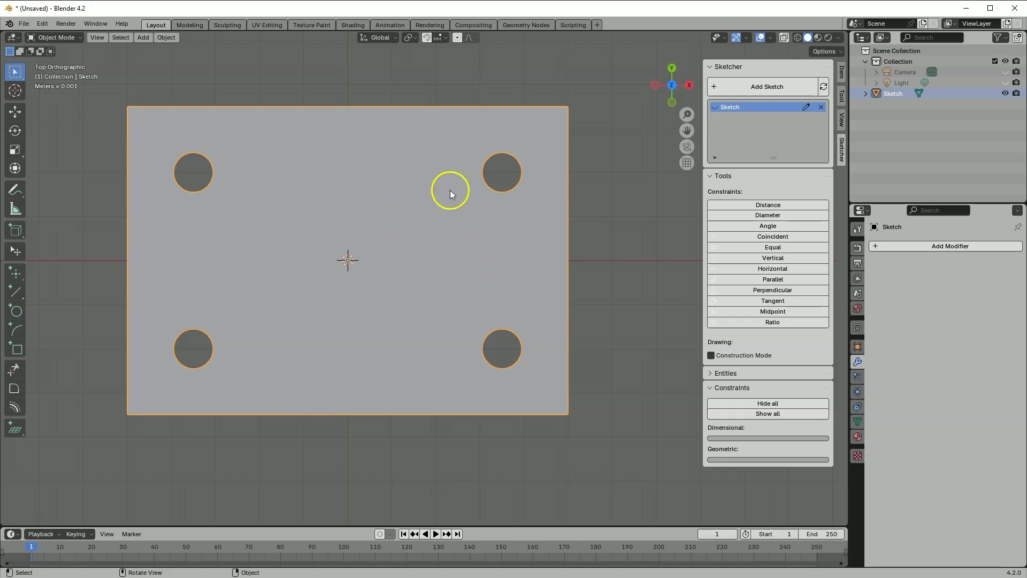
middle_drag(362, 236, 377, 214)
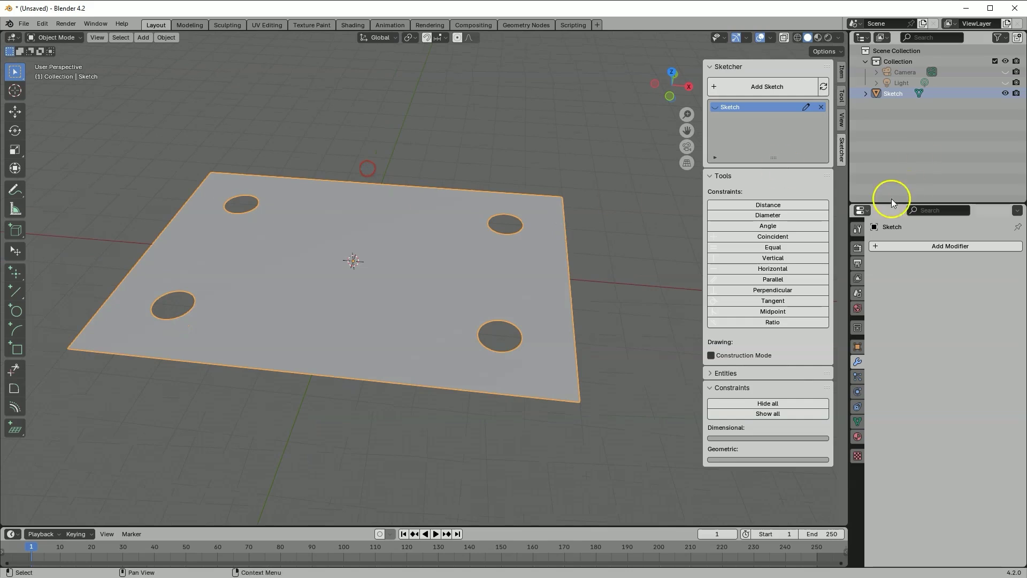
click(934, 247)
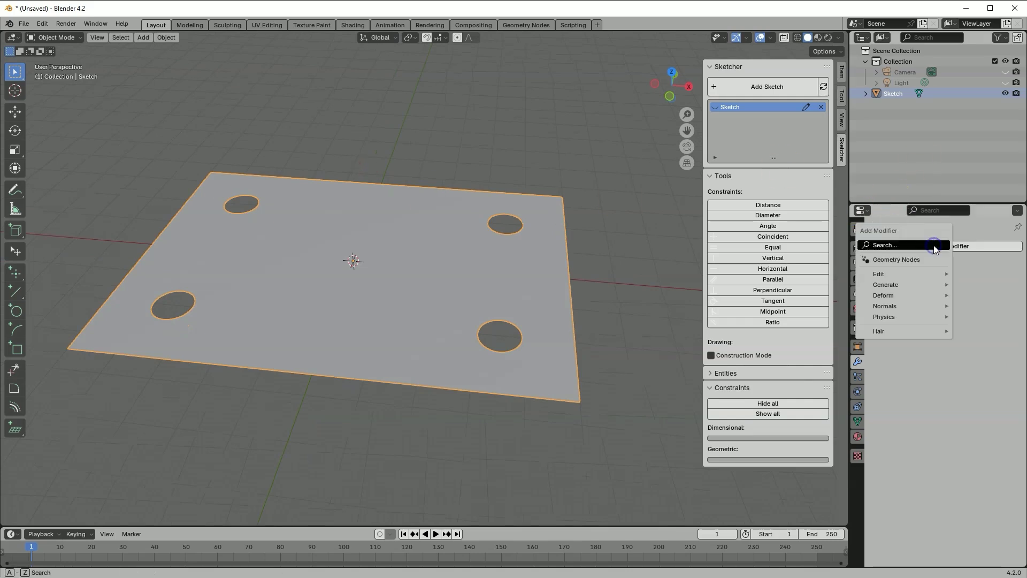
click(903, 286)
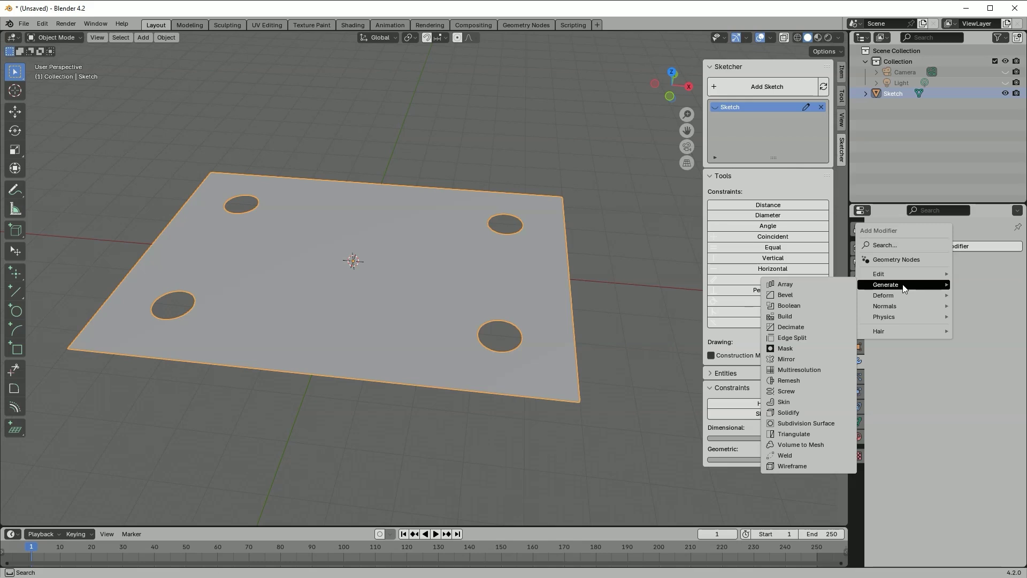
click(791, 413)
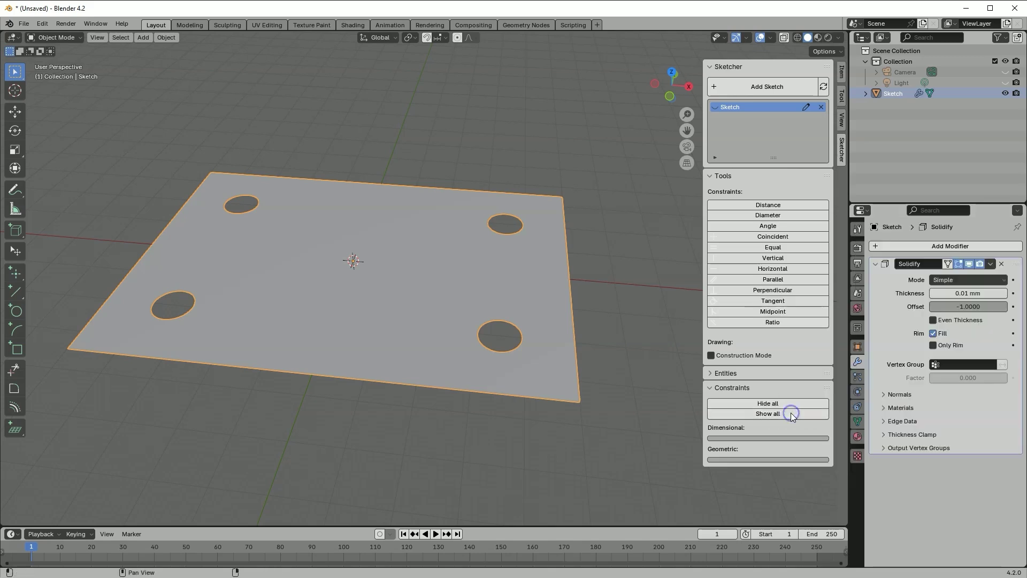
Set the plate's Solidify thickness to 15 mm.
click(968, 292)
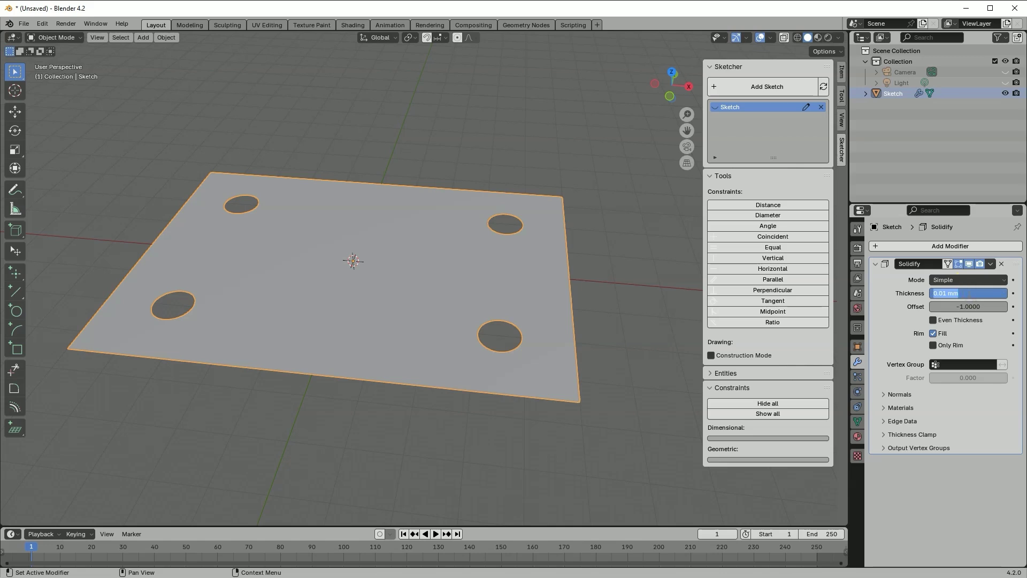
text(15)
click(891, 315)
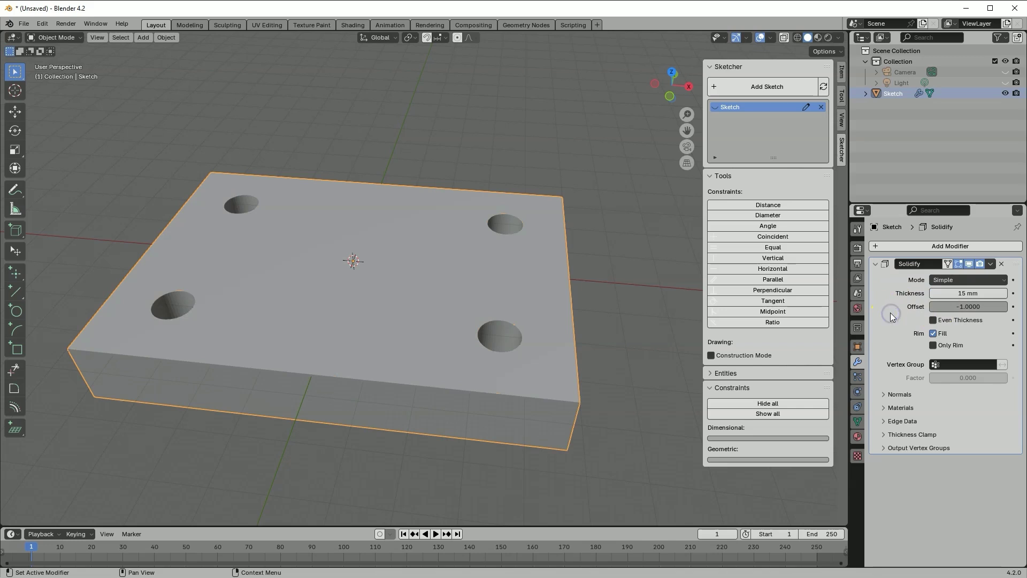
click(595, 368)
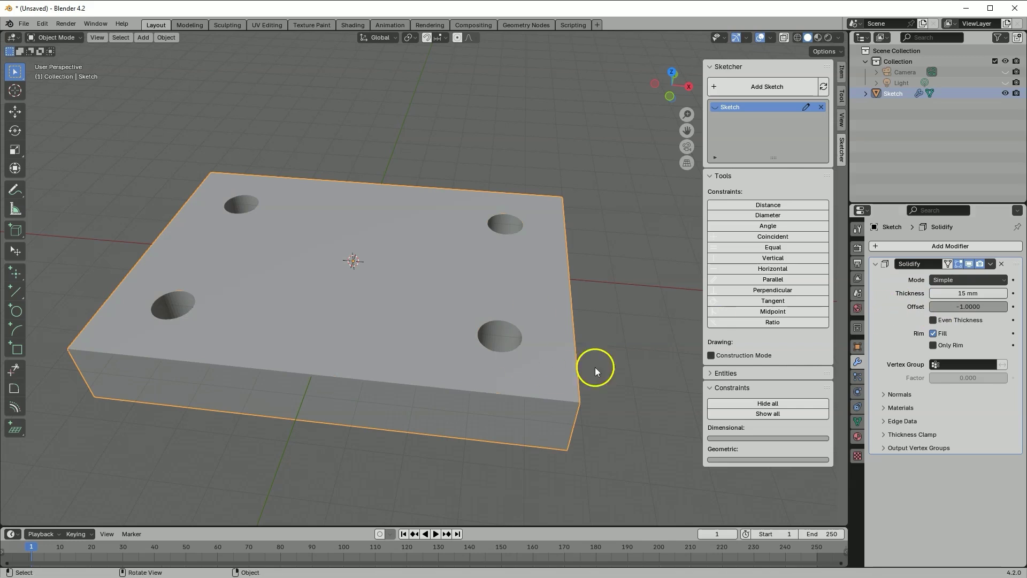
Try a Solidify offset of 1 on the plate and inspect it from a lower angle.
drag(975, 310, 961, 306)
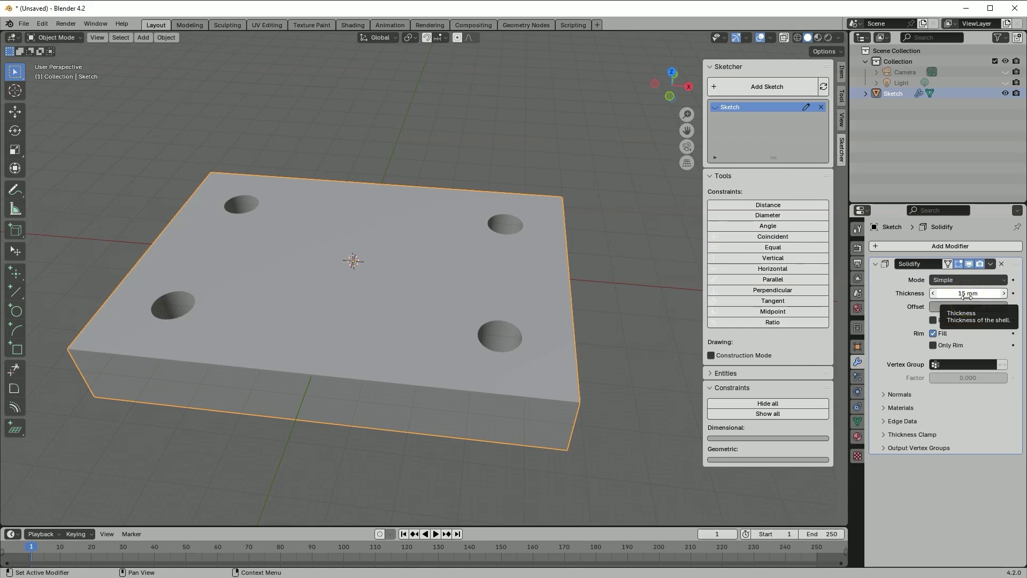
click(968, 309)
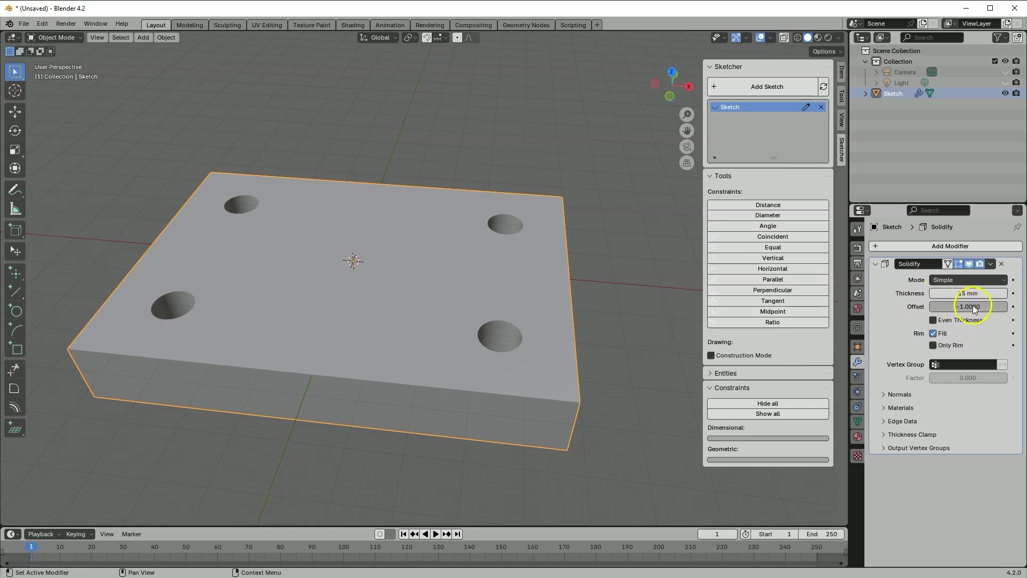
key(minus)
key(minus)
click(971, 307)
text(1)
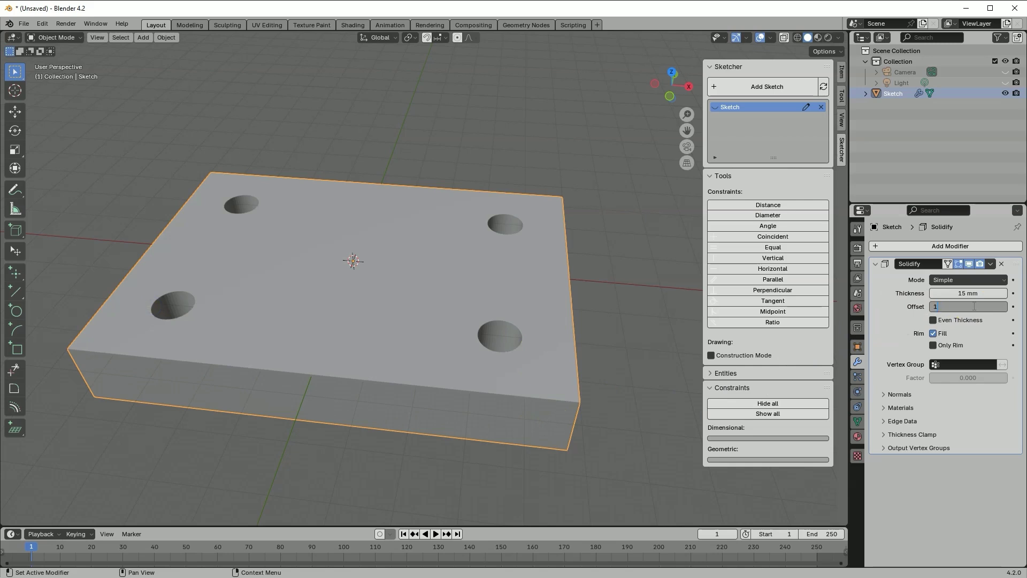
key(Return)
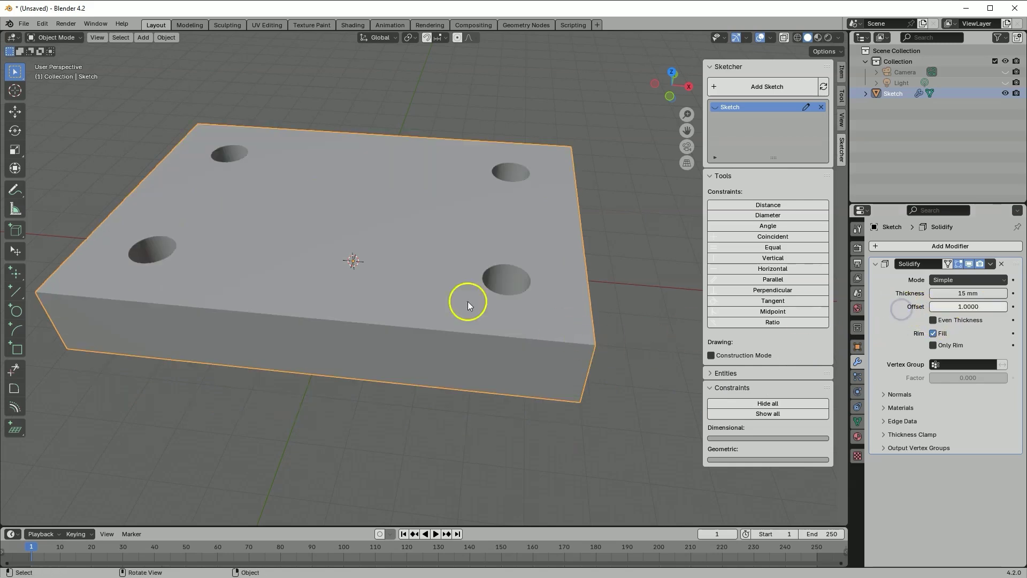
middle_drag(459, 271, 510, 271)
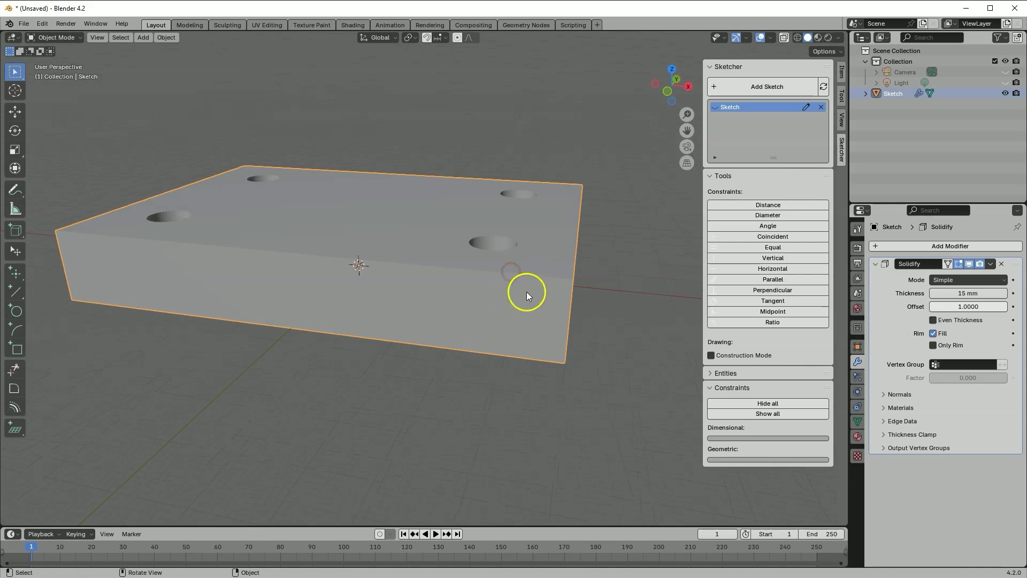
Try Solidify offsets of 0 and 10 to compare where the plate sits relative to the sketch plane.
double_click(972, 306)
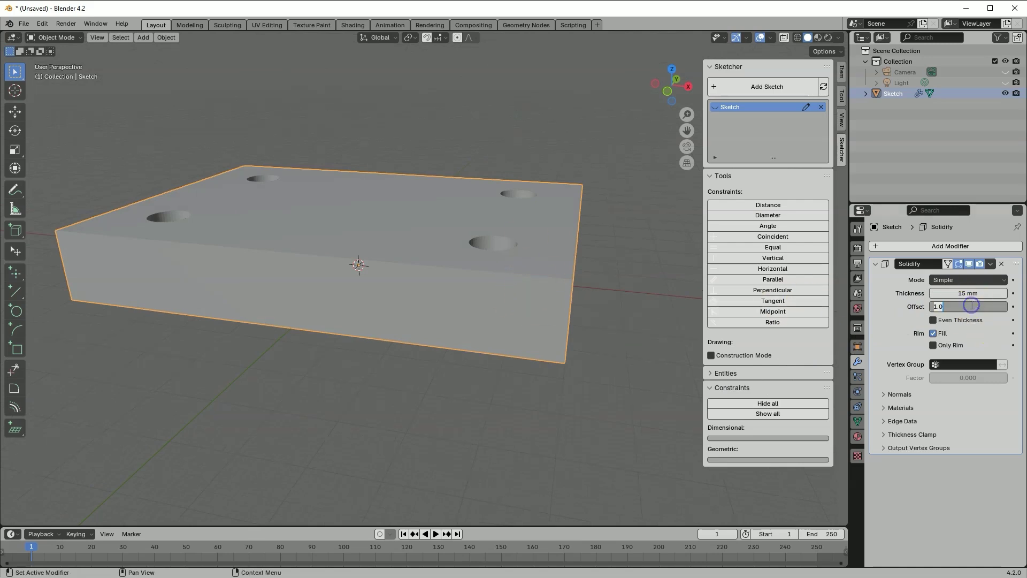
text(0)
click(897, 325)
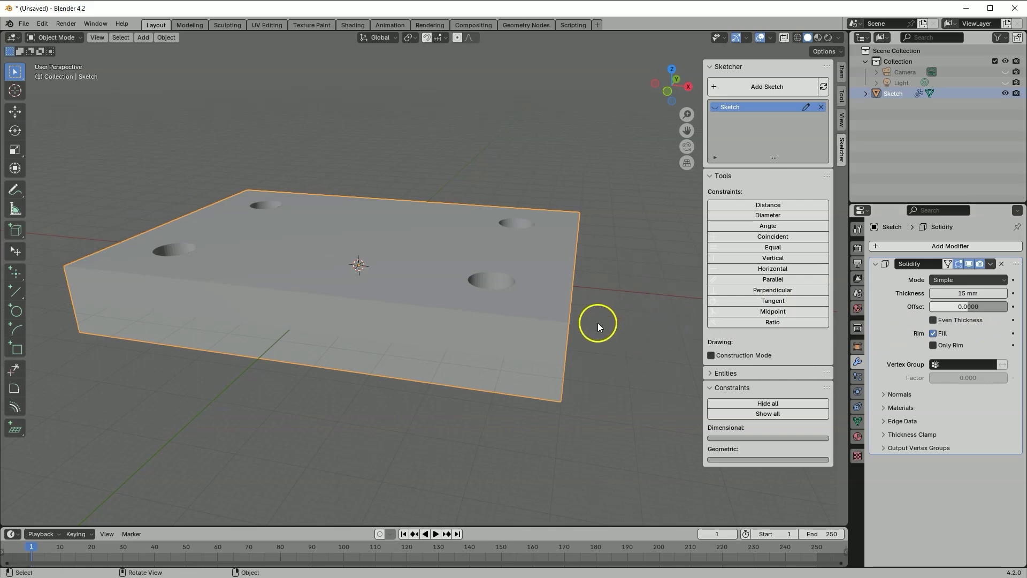
click(970, 306)
text(10)
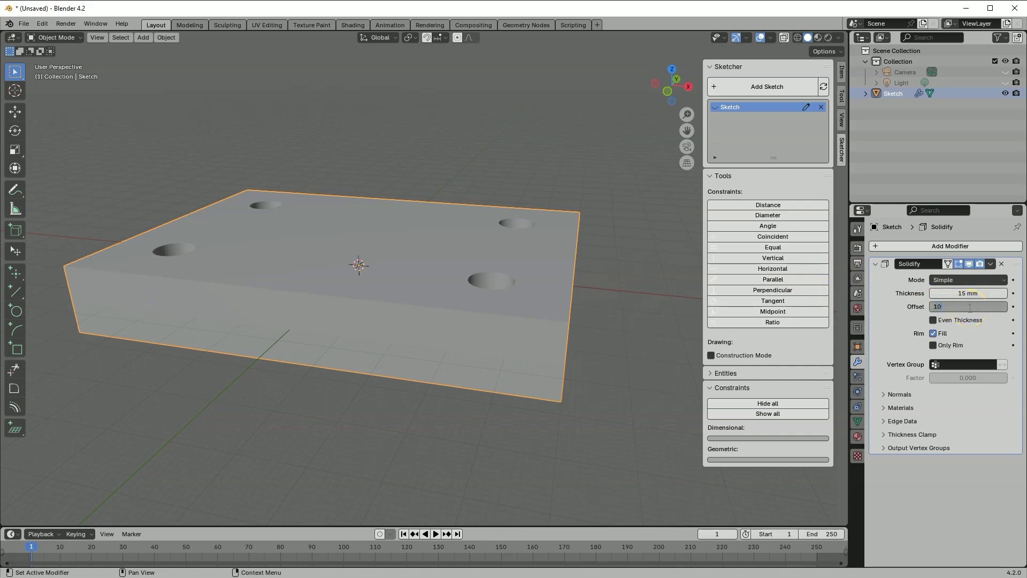
click(898, 306)
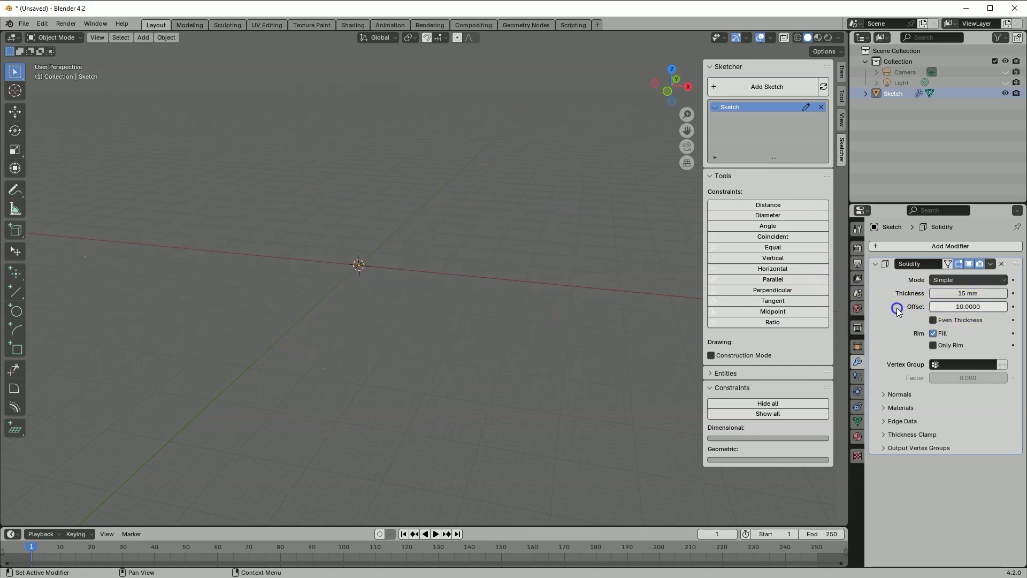
middle_drag(514, 257, 479, 222)
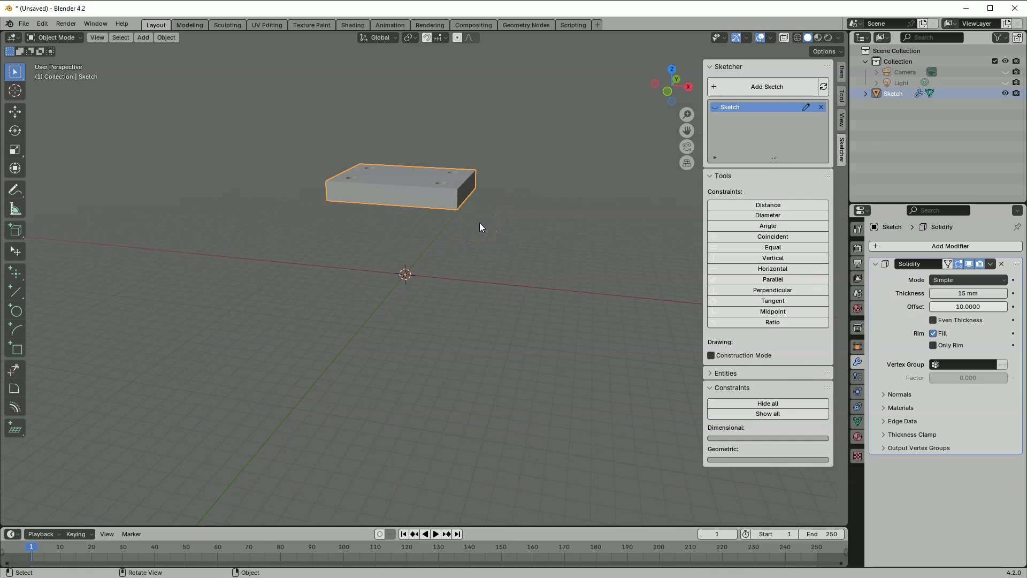
Set the Solidify offset back to -1 and make the plate's sketch visible.
click(963, 304)
text(-1)
click(881, 303)
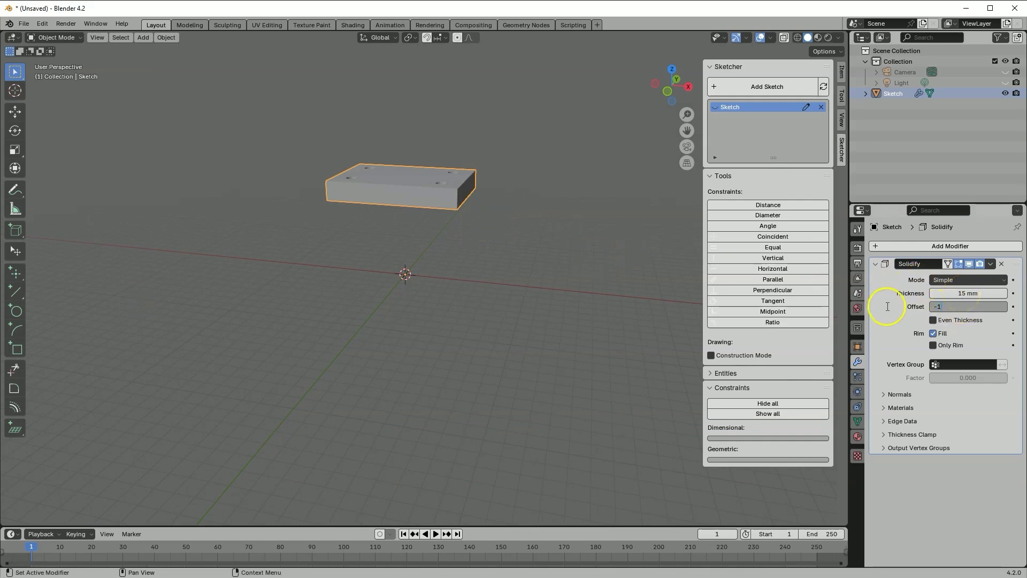
click(487, 254)
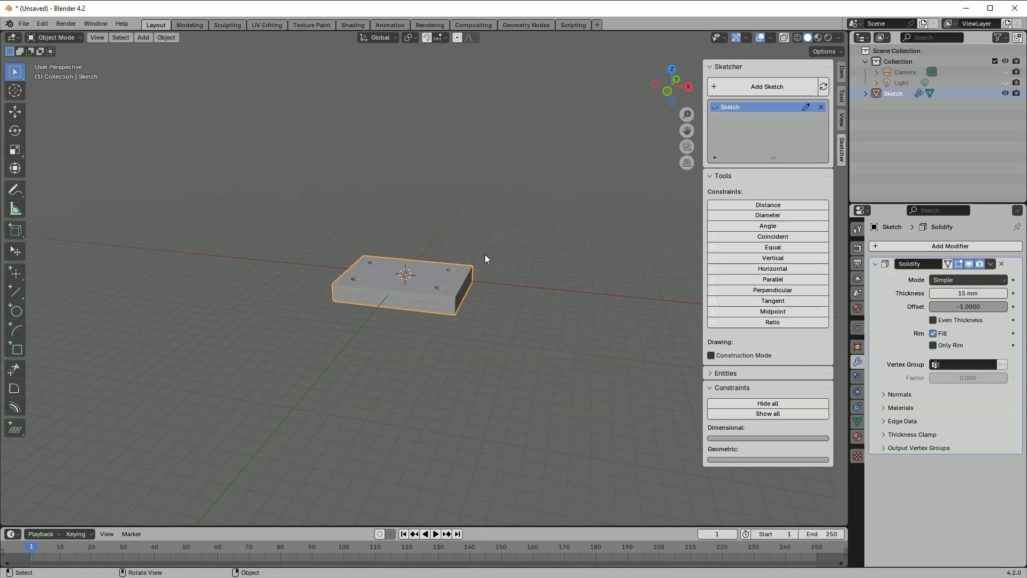
scroll(484, 254, up, 3)
middle_drag(485, 254, 547, 310)
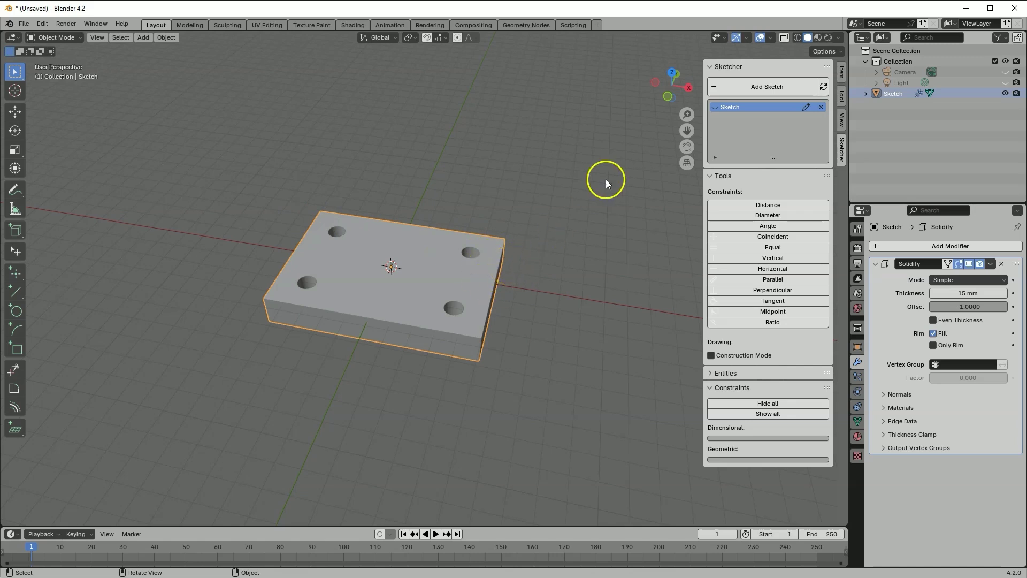
click(716, 107)
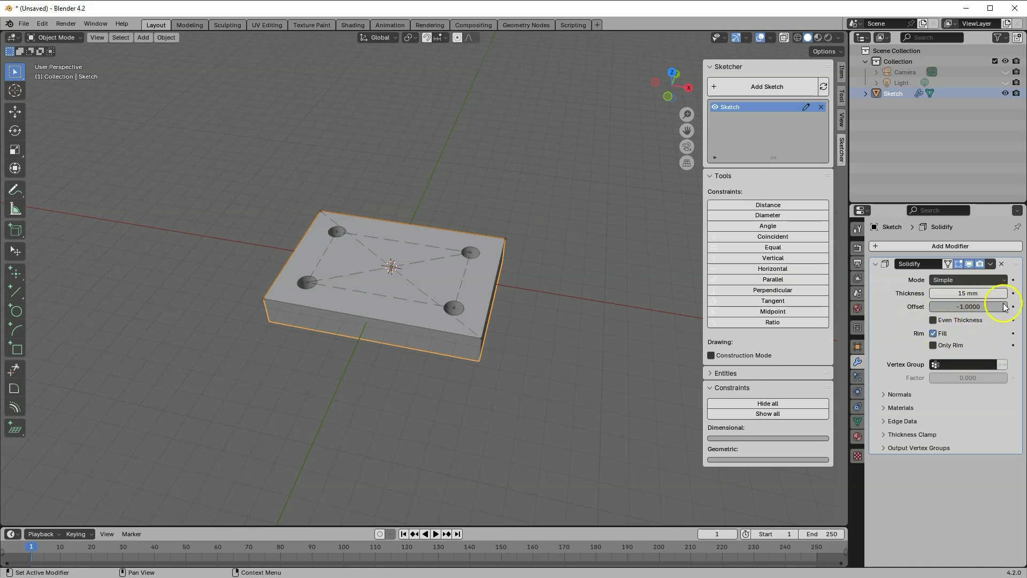
Set the Solidify offset to 1 so the plate thickens upward from the visible sketch.
click(959, 304)
text(1)
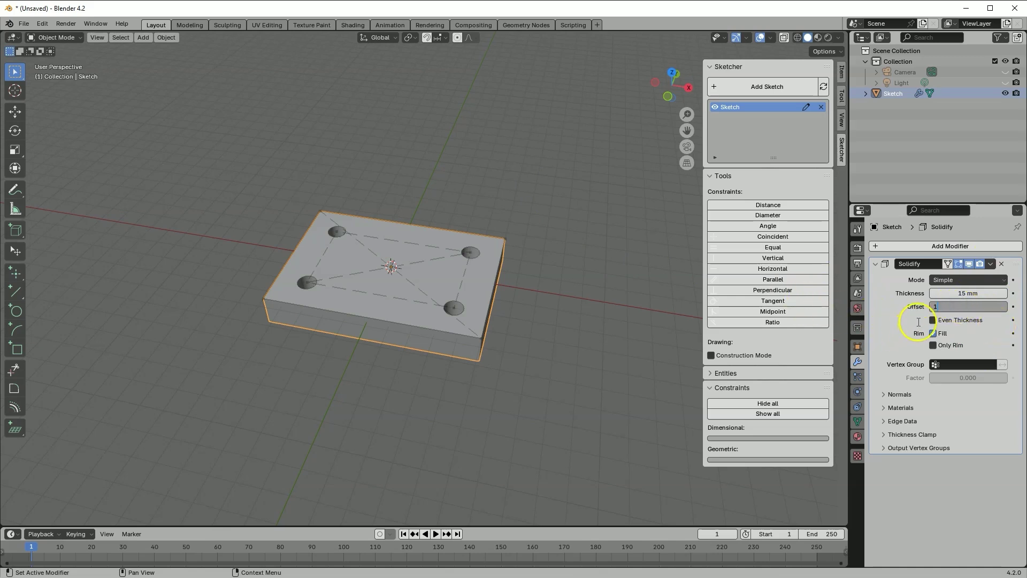
key(Return)
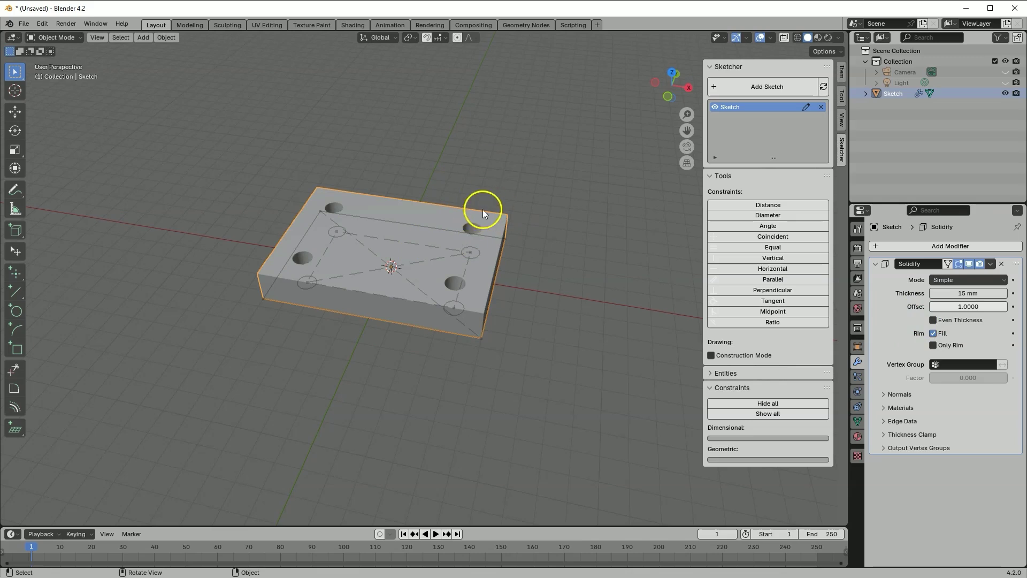
mouse_move(479, 219)
middle_down()
mouse_move(497, 199)
mouse_move(497, 216)
middle_up()
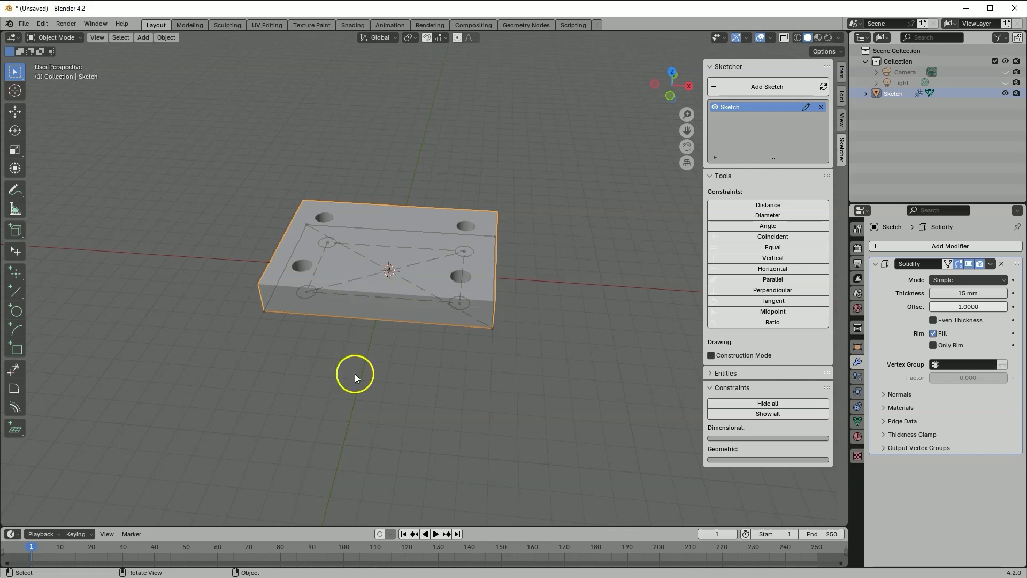
Add a Sketcher workplane on the plate's top face.
click(19, 426)
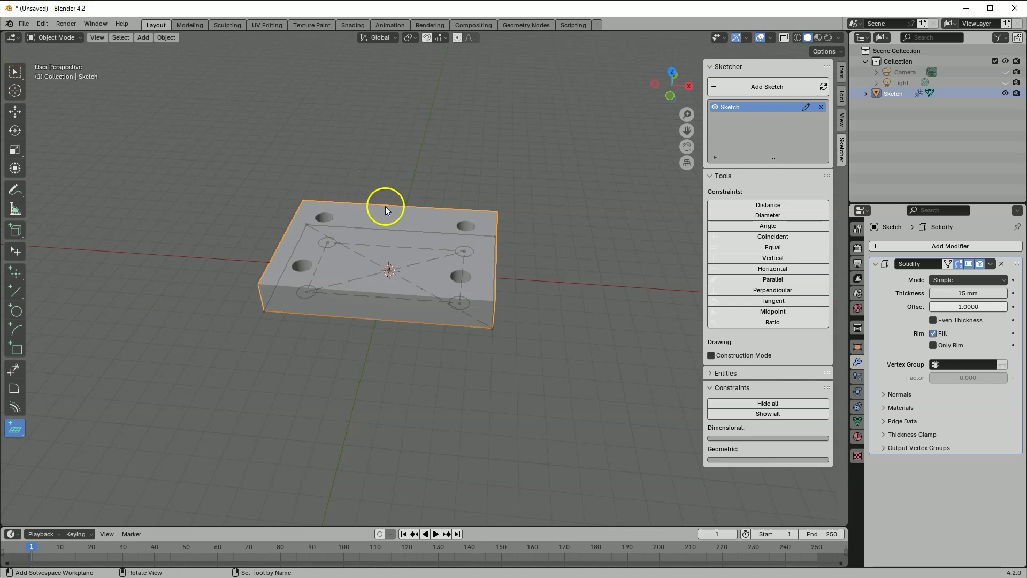
click(411, 224)
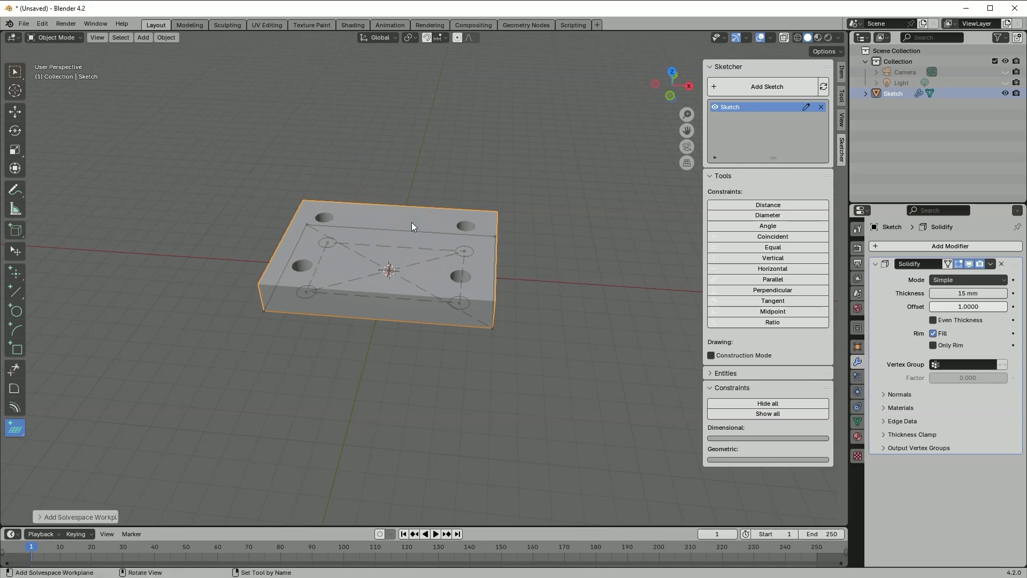
key(Escape)
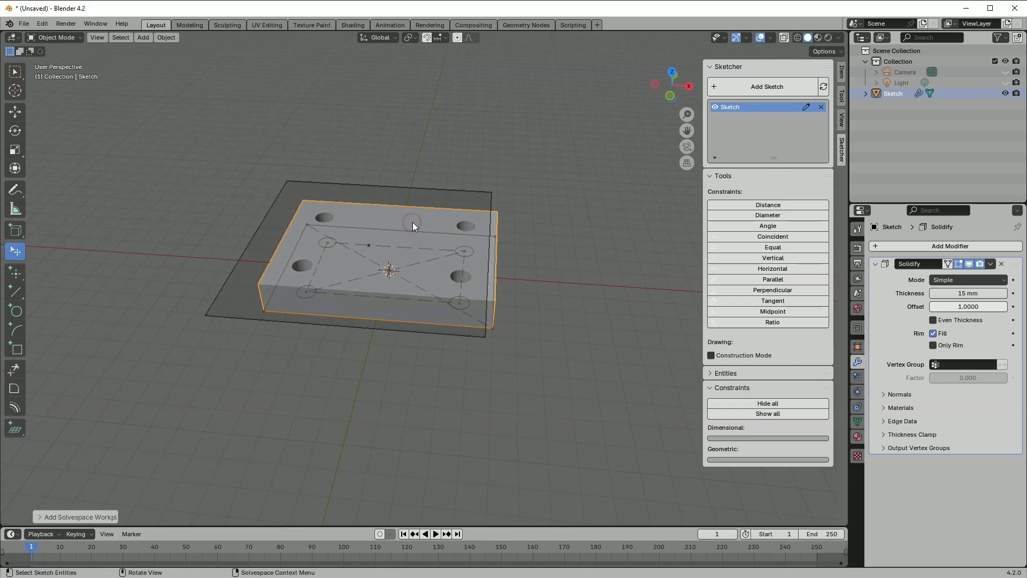
Create a new sketch on the added top-face workplane and ready the Circle tool in top view.
click(760, 88)
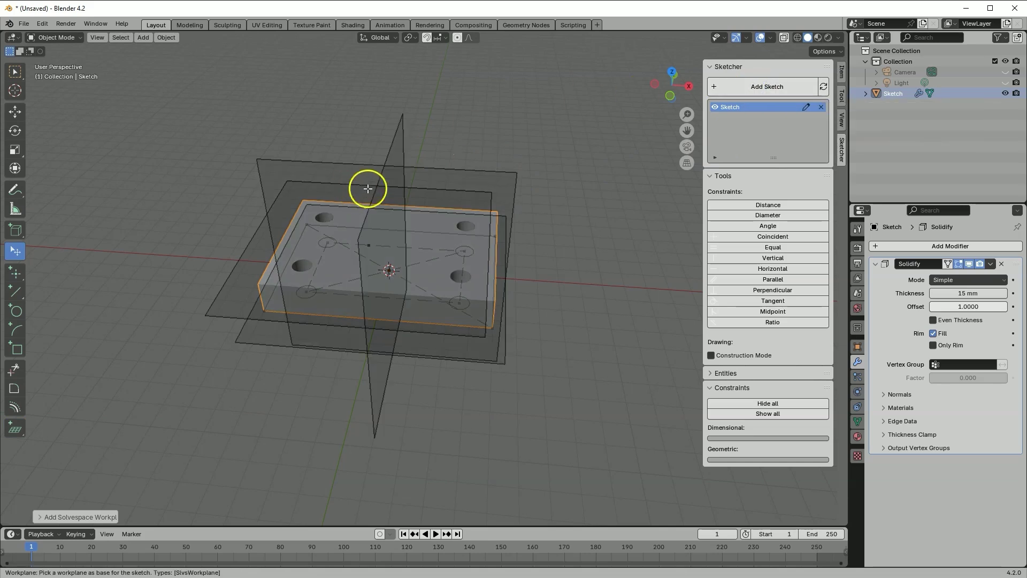
click(212, 311)
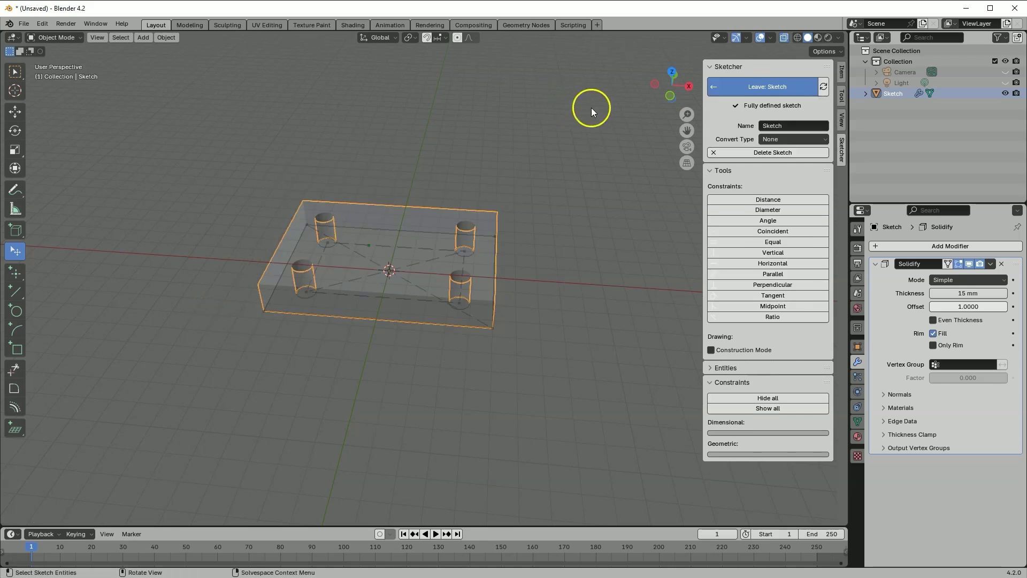
click(673, 71)
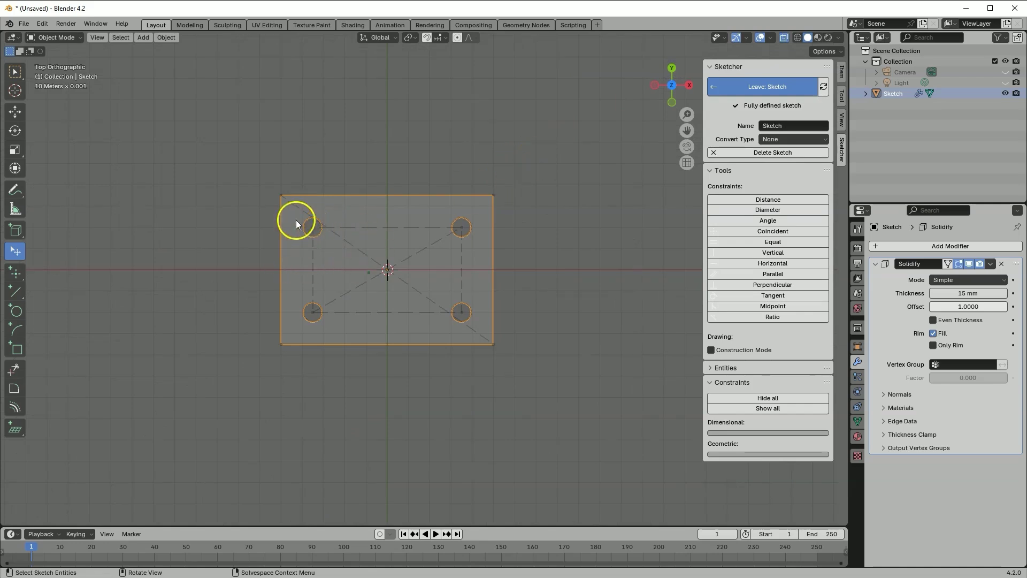
click(15, 312)
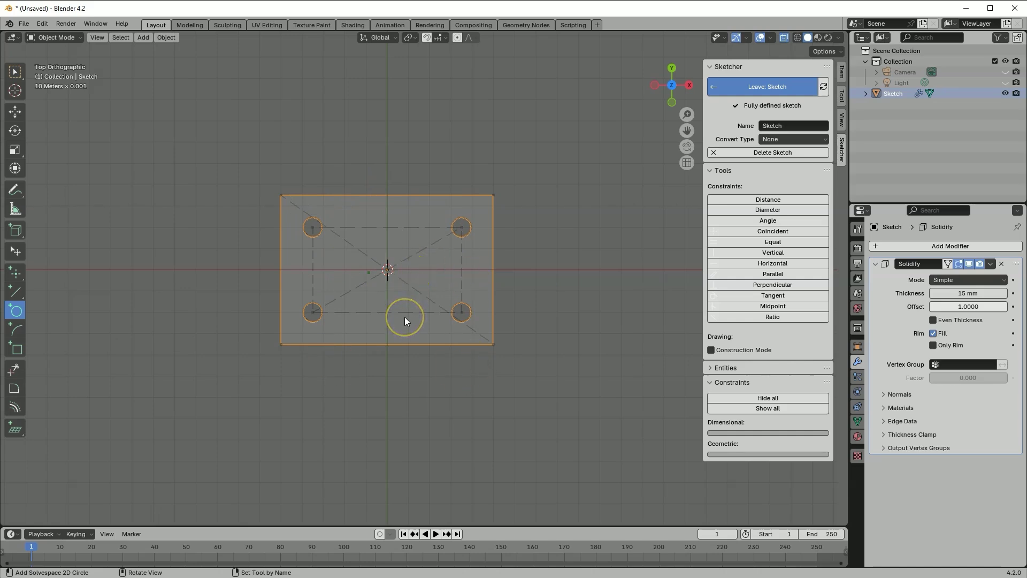
Leave the second, empty sketch and delete it.
click(719, 86)
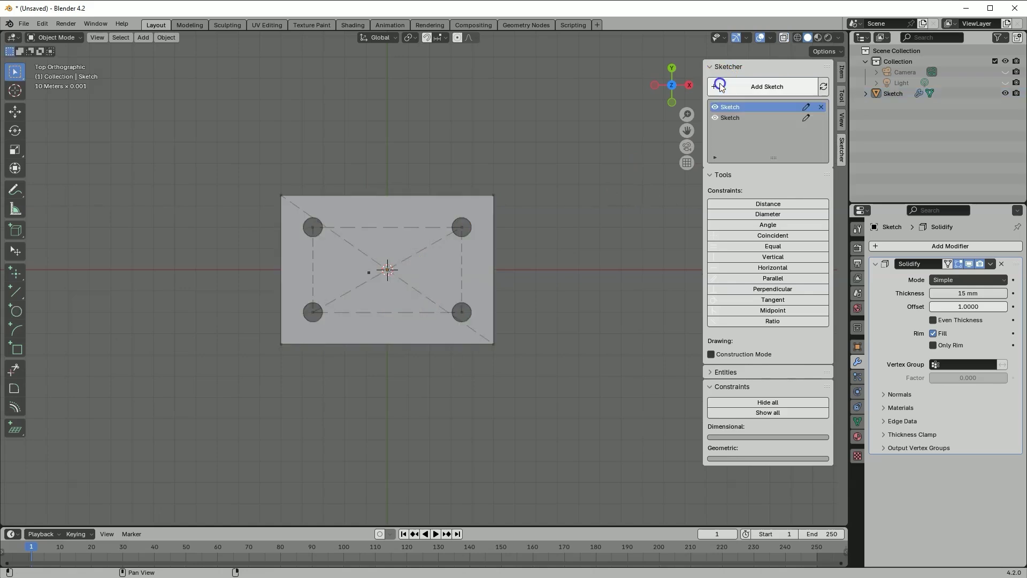
click(738, 121)
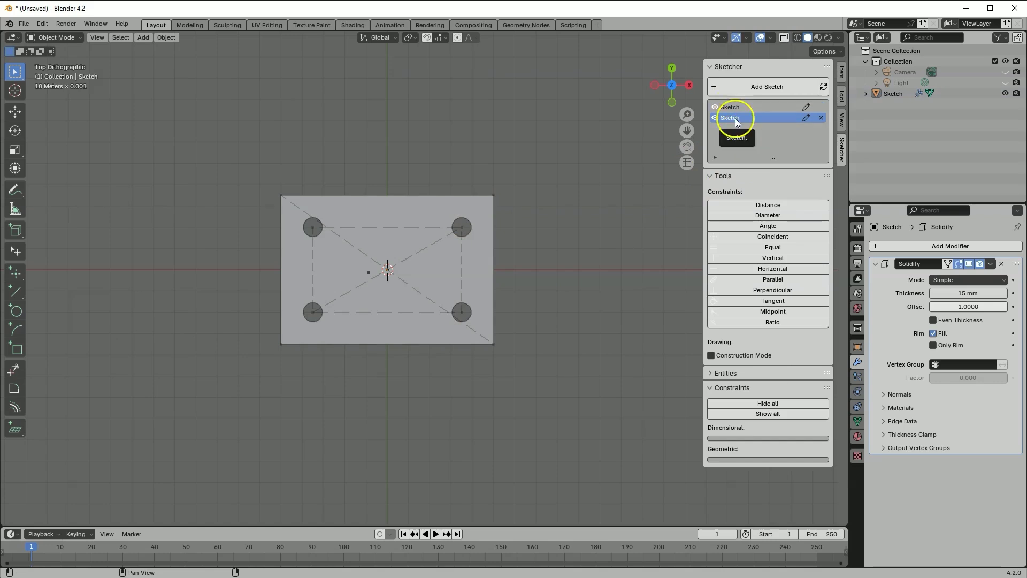
click(822, 117)
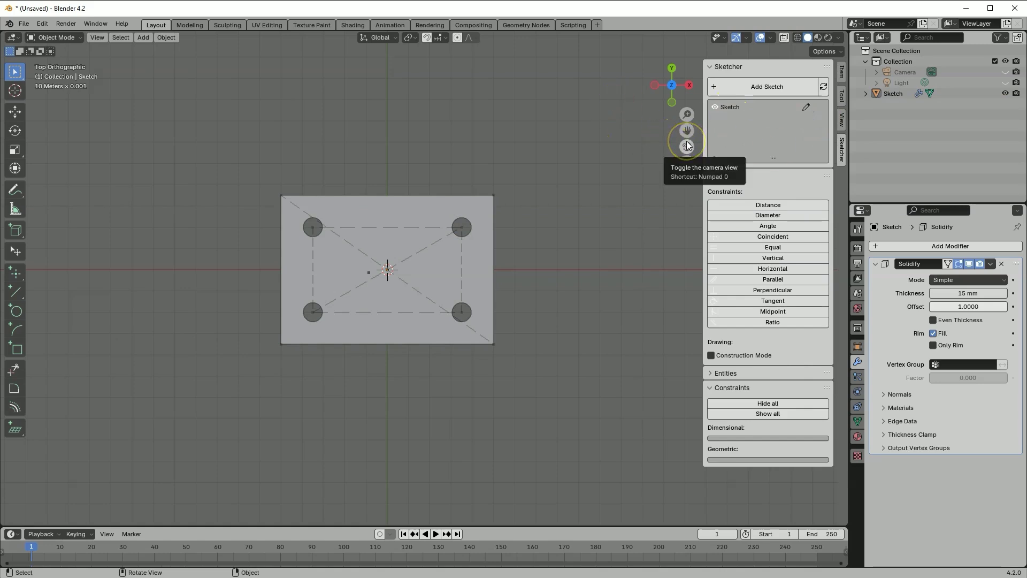
Set the Solidify offset to -1 so the plate's top face lies on the sketch plane.
middle_drag(544, 296, 528, 245)
click(960, 307)
text(-1)
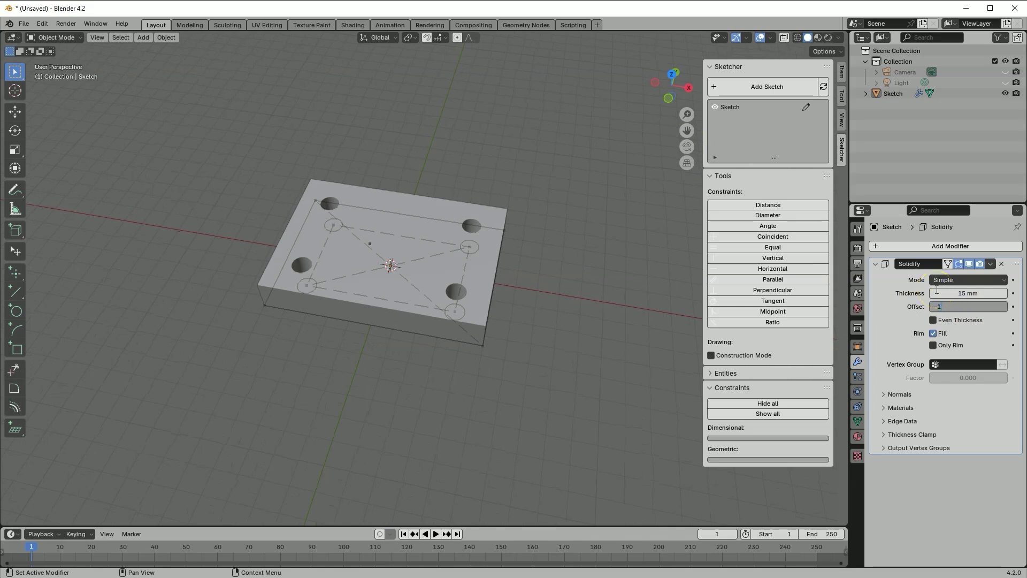
click(901, 321)
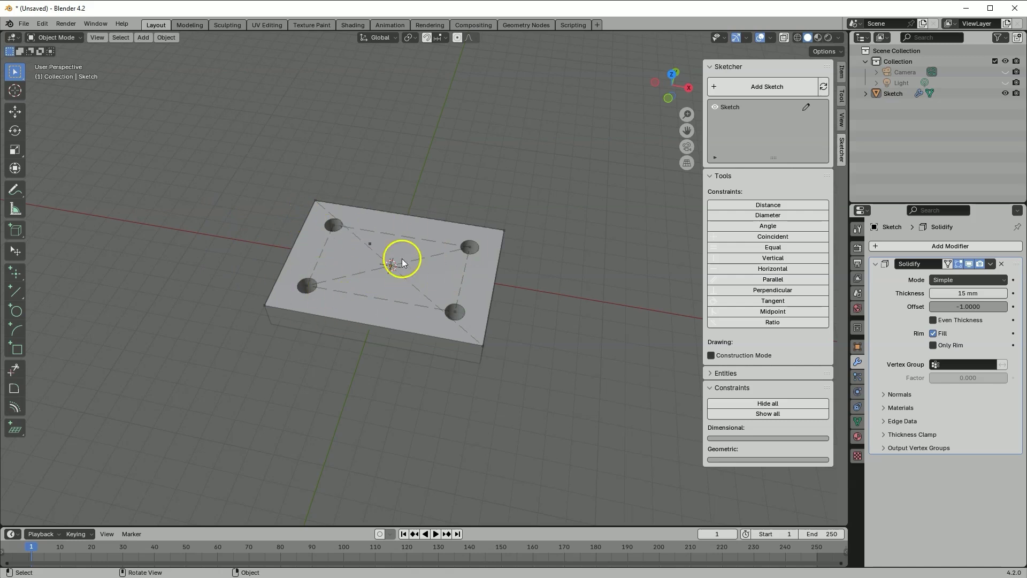
Add a new sketch on the horizontal origin workplane, level with the plate's top face.
click(741, 87)
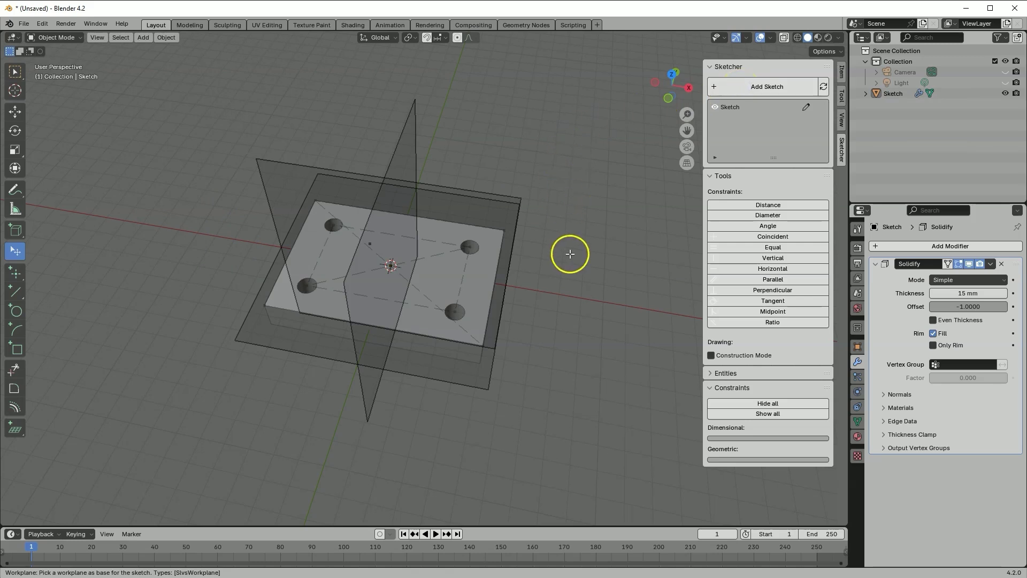
middle_drag(569, 252, 544, 239)
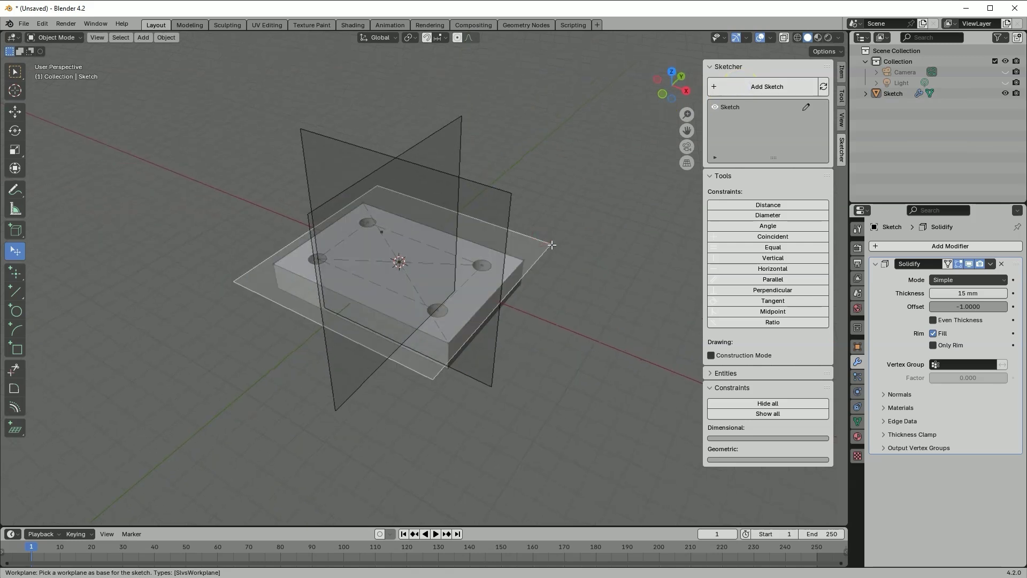
click(551, 245)
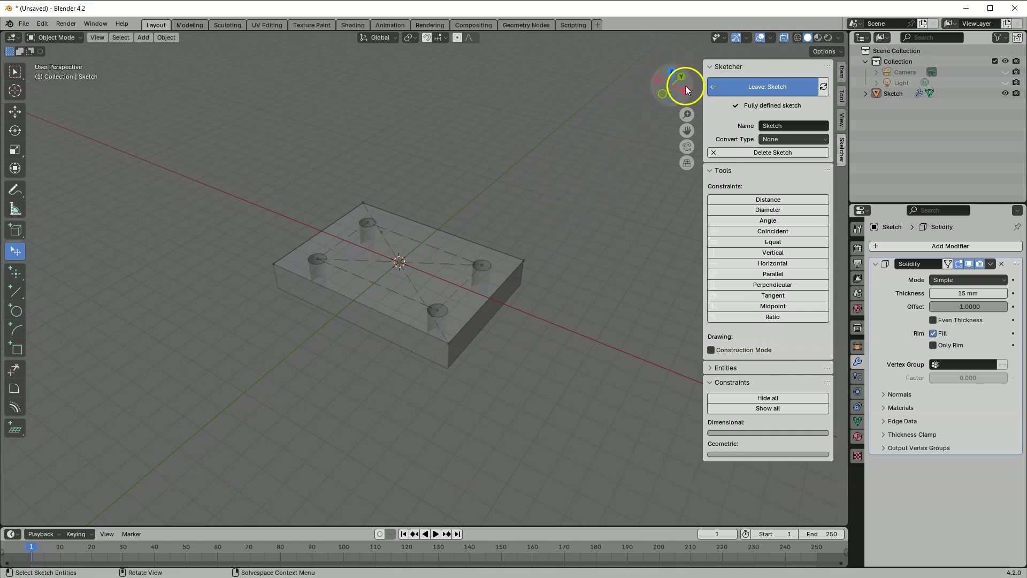
In top view, draw a circle about 16 mm in diameter centred on the plate's upper-left hole.
click(671, 72)
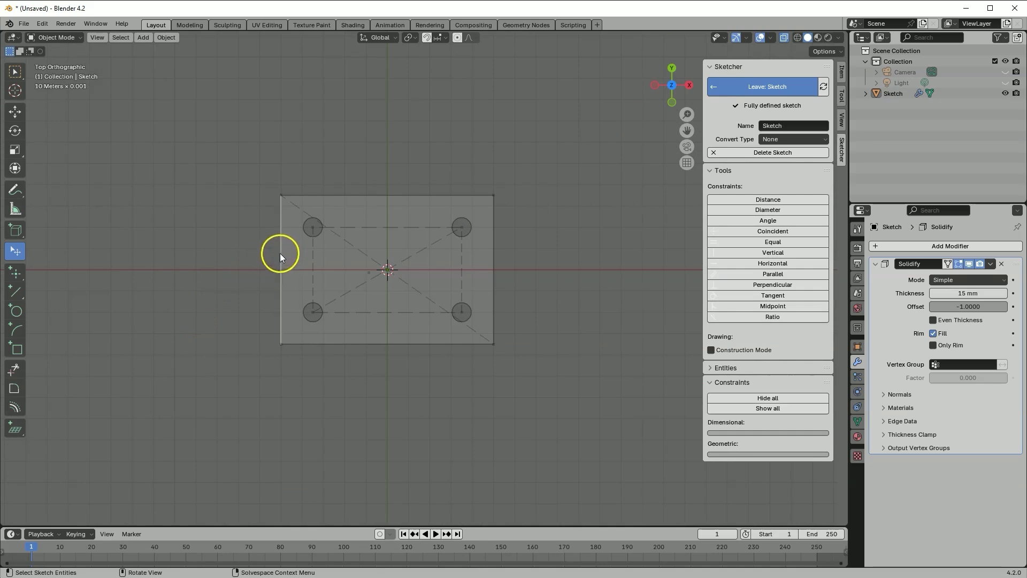
click(325, 230)
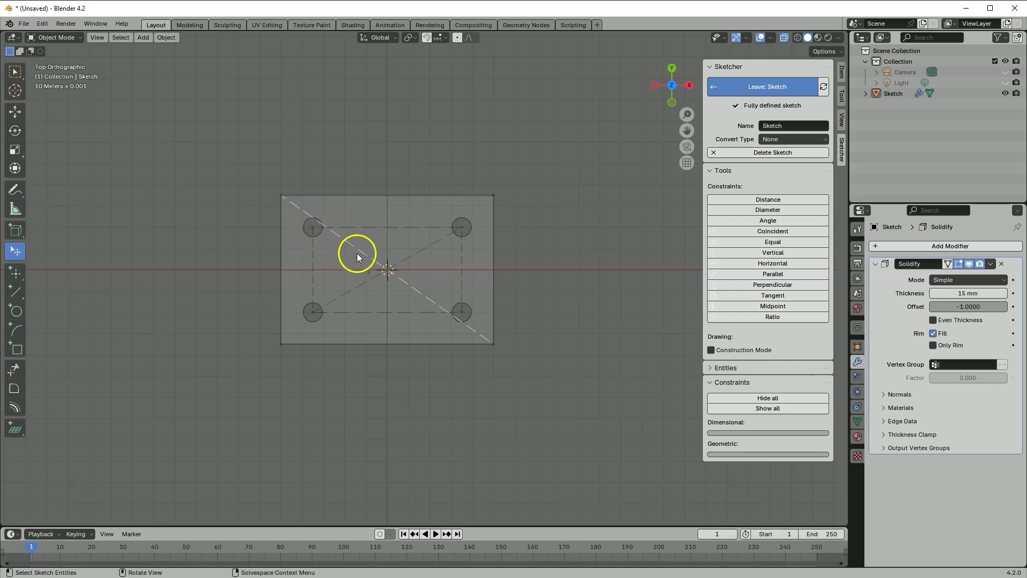
click(16, 311)
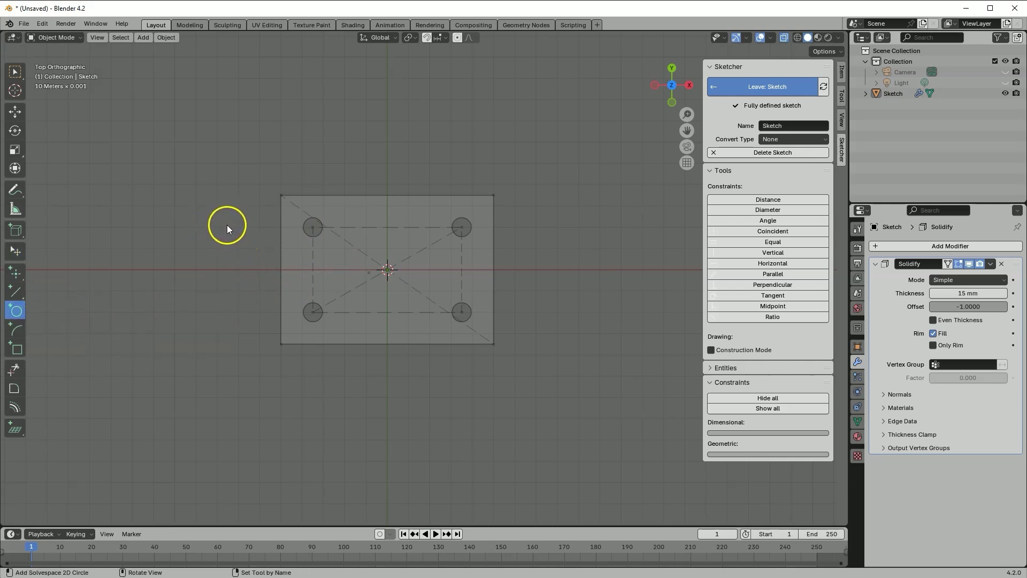
click(320, 220)
click(314, 227)
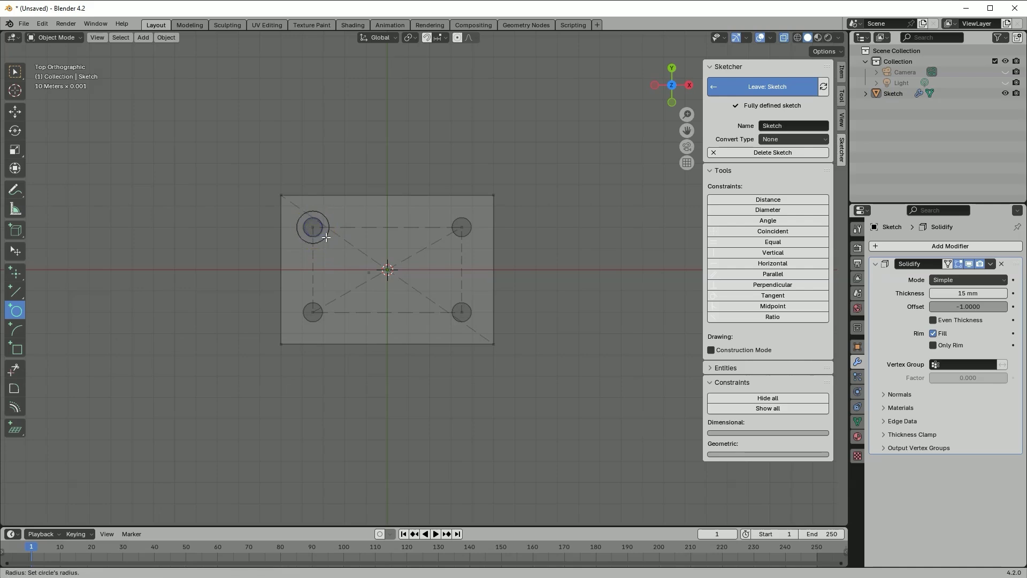
click(326, 237)
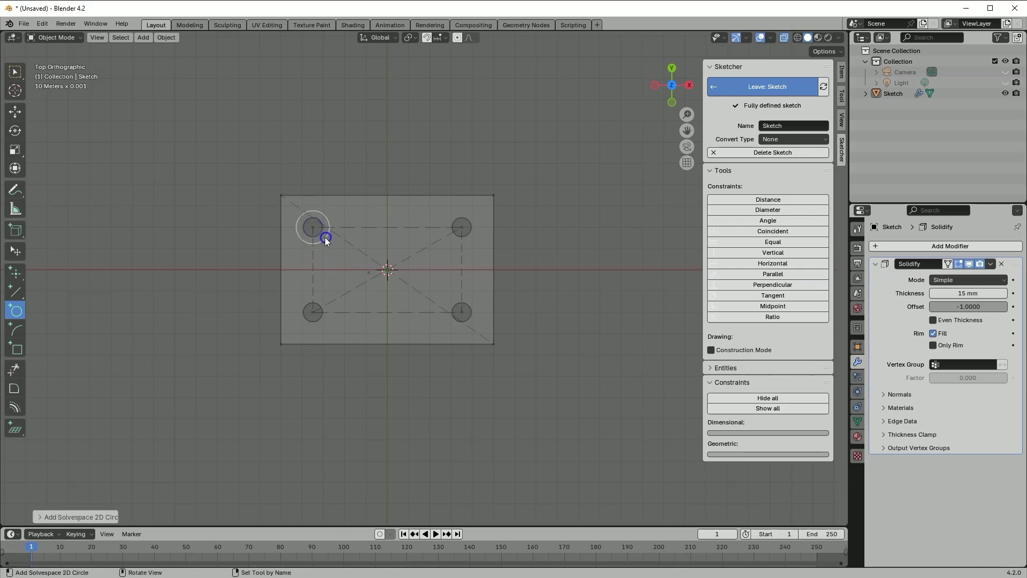
Draw three more circles larger than the holes, centred on the remaining corner holes, and finish the Circle tool.
click(461, 228)
click(456, 256)
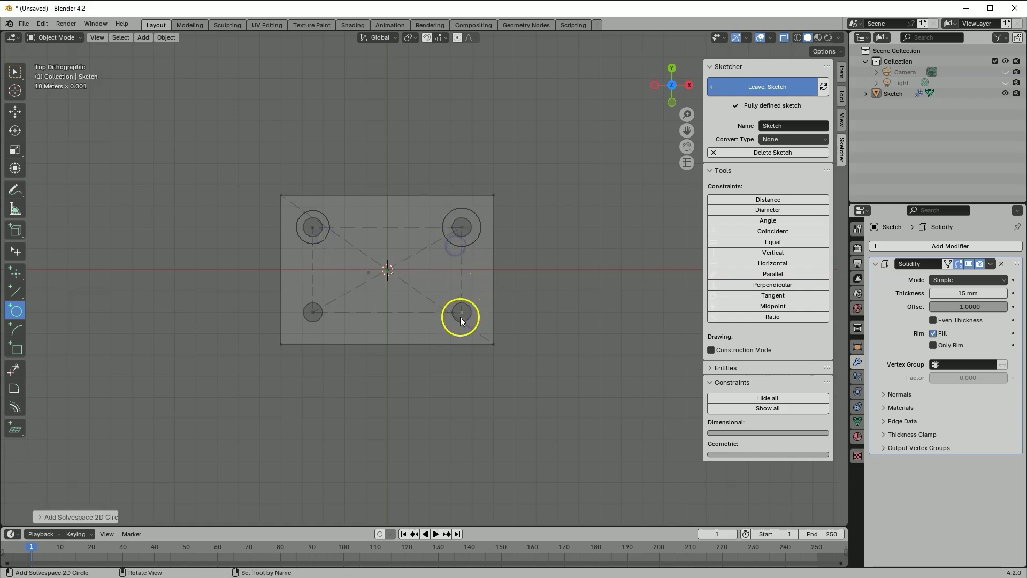
click(462, 313)
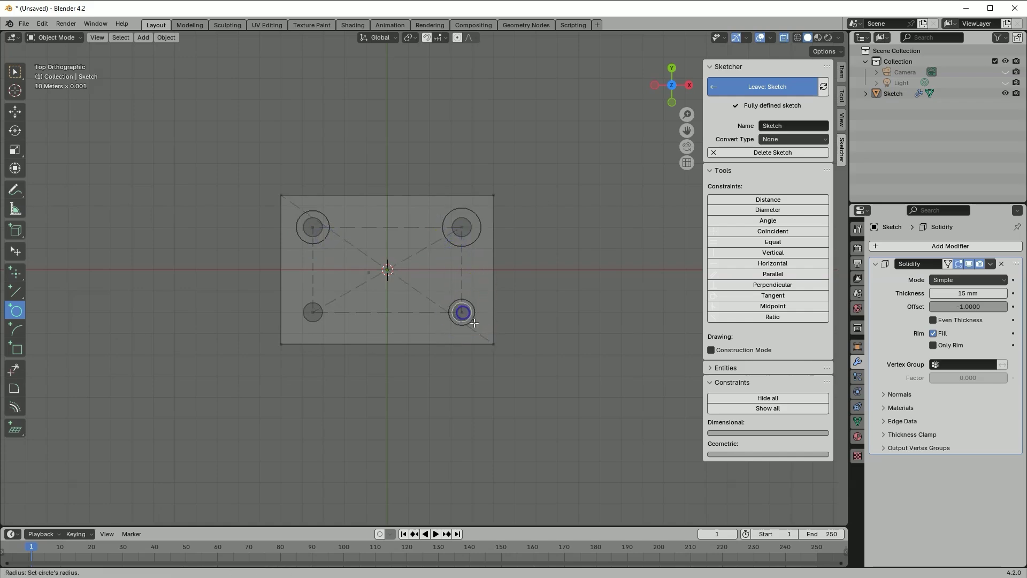
click(444, 313)
click(313, 314)
click(323, 296)
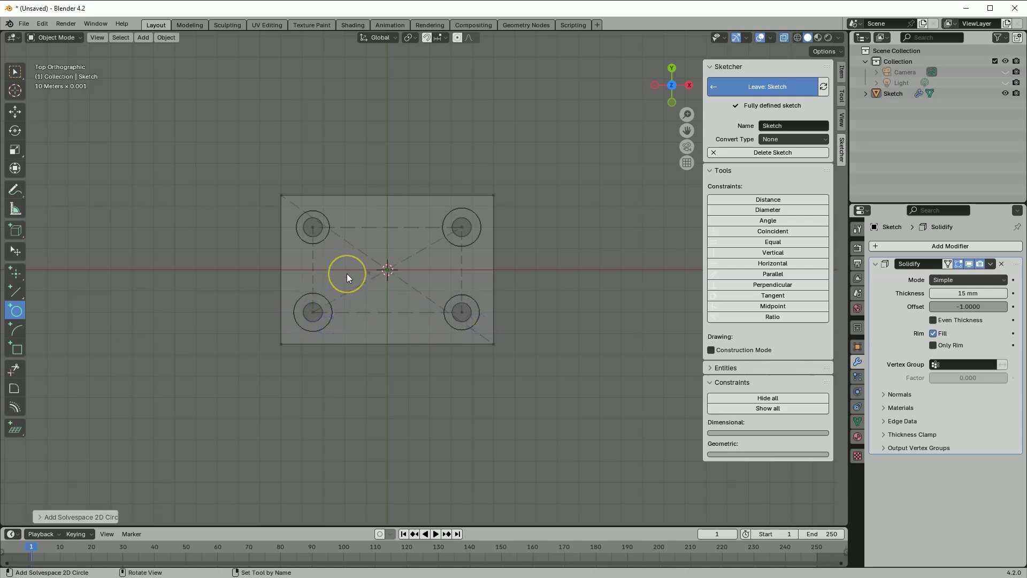
key(Escape)
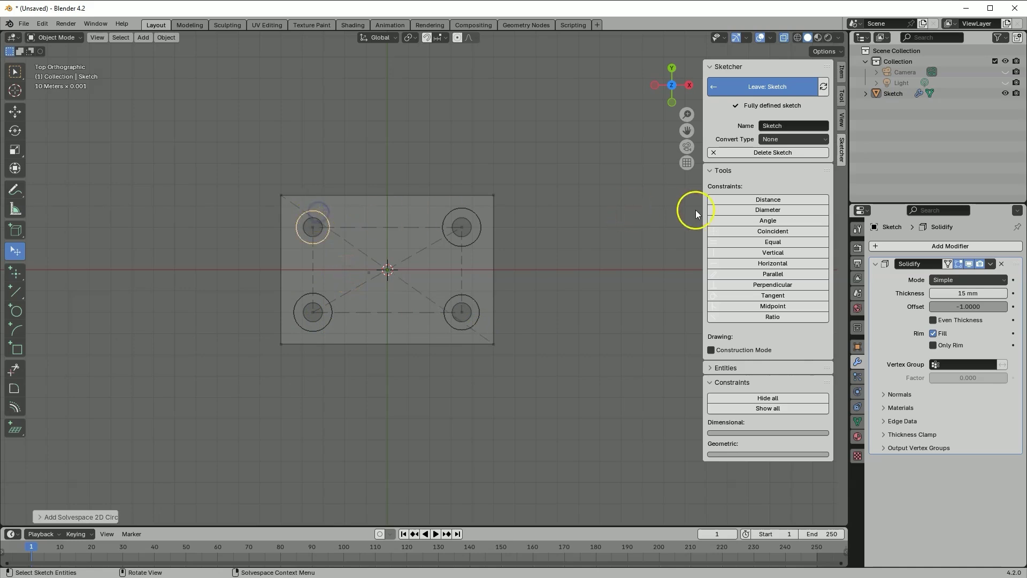
Constrain the diameter of the new circle around the upper-left hole to 15 mm.
click(747, 209)
right_click(309, 237)
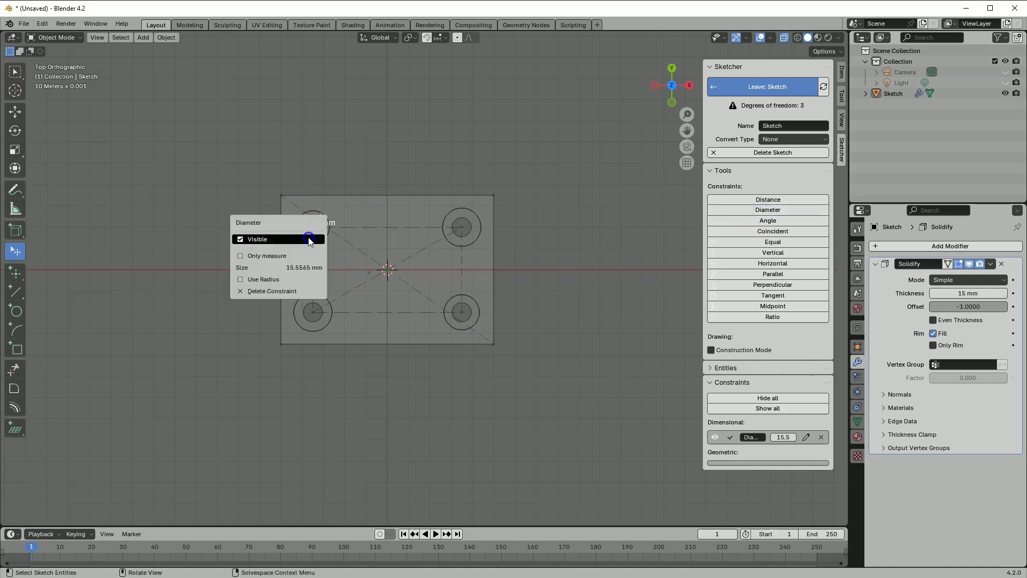
click(301, 267)
text(15)
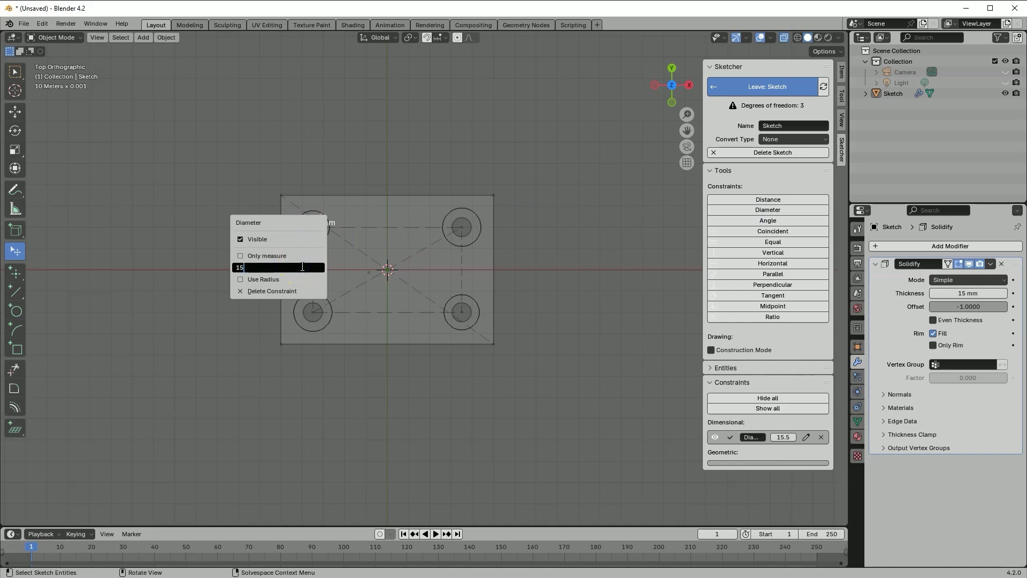
key(Return)
Make the four new circles equal in size by chaining Equal constraints from the 15 mm circle around the corners.
click(773, 242)
click(317, 245)
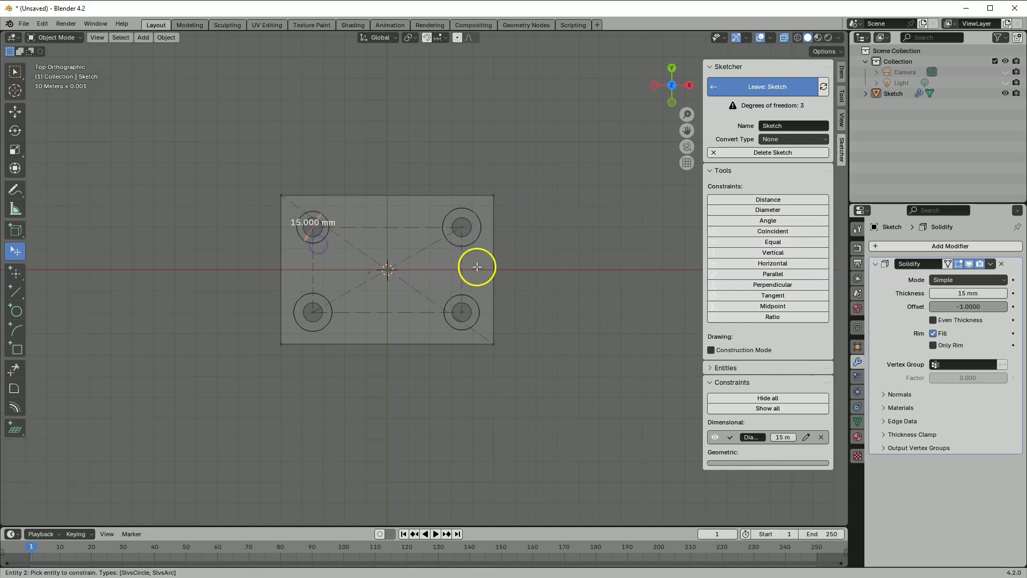
click(470, 247)
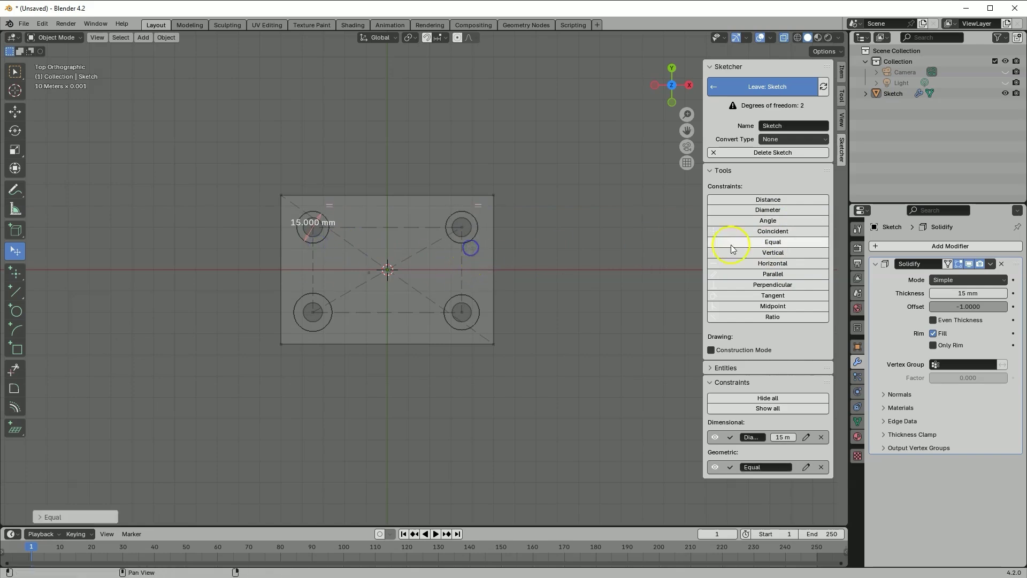
click(773, 242)
click(468, 240)
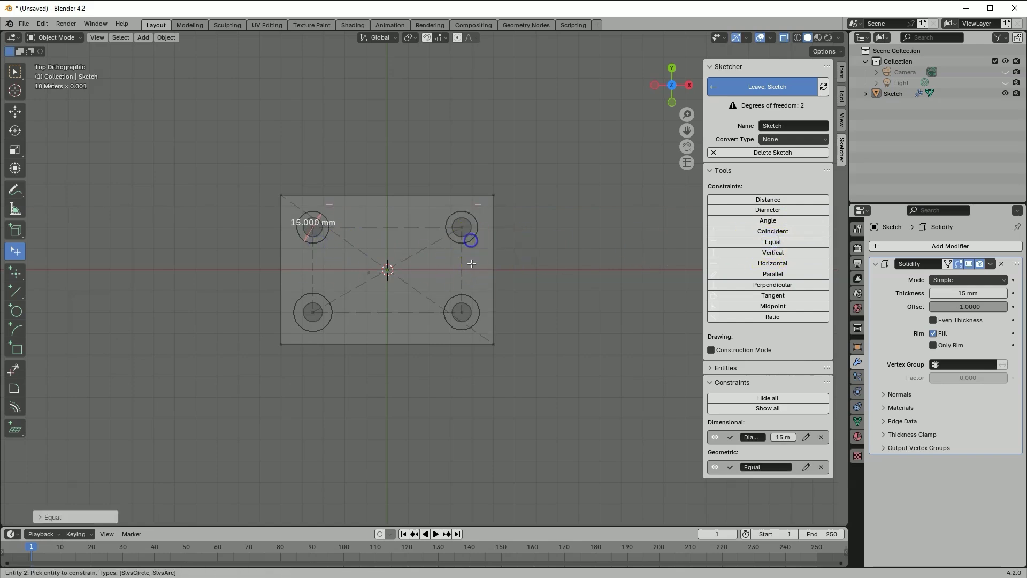
click(471, 298)
click(756, 246)
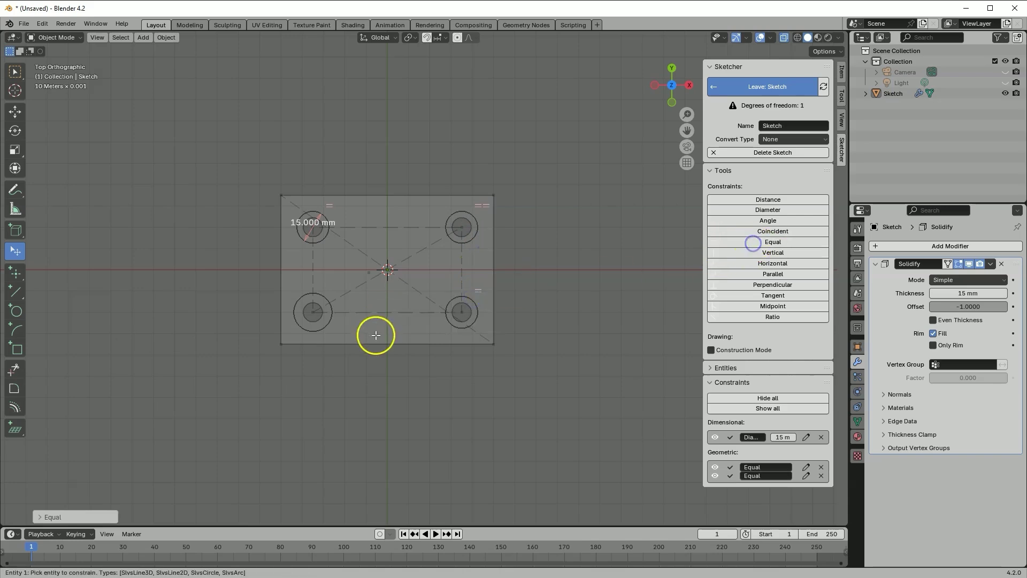
click(454, 321)
click(328, 328)
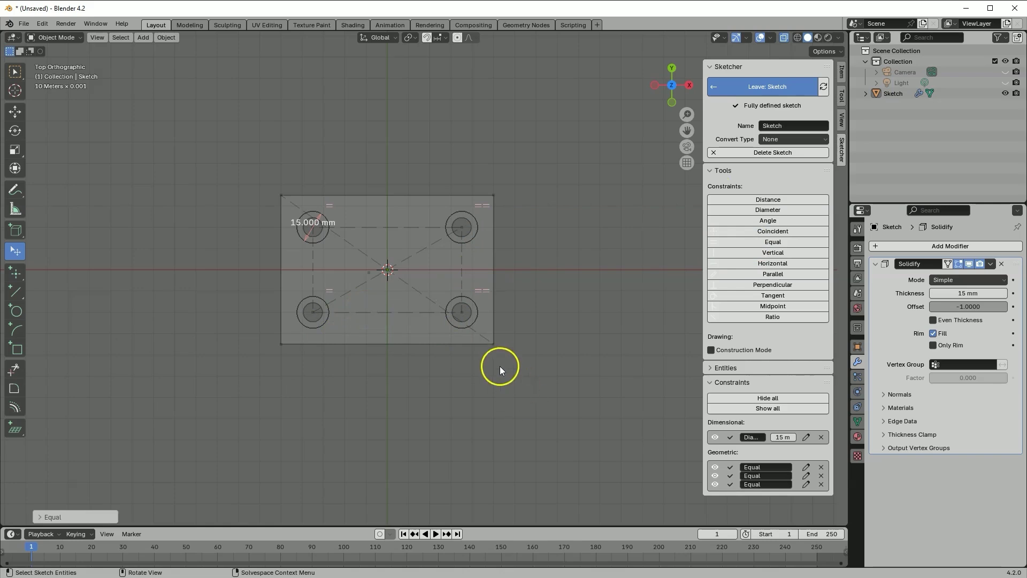
Set the circle sketch's convert type to Mesh, then leave it with both sketches' geometry hidden.
click(774, 140)
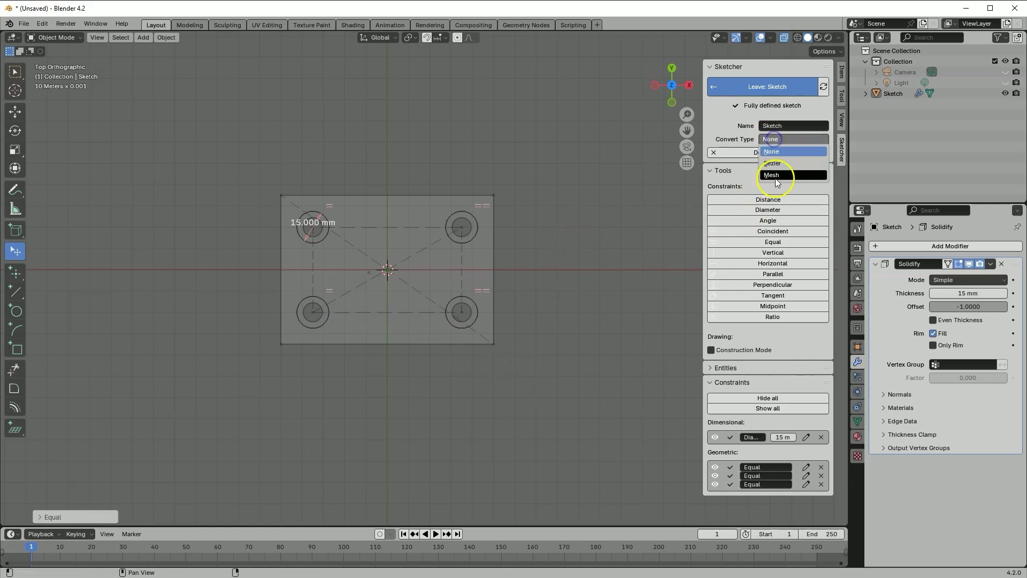
click(768, 145)
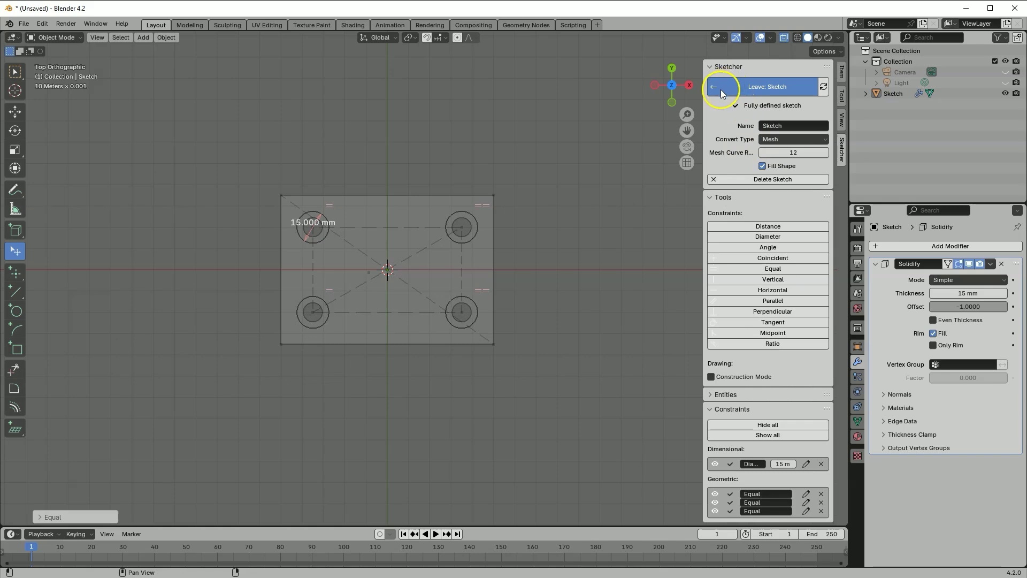
click(721, 89)
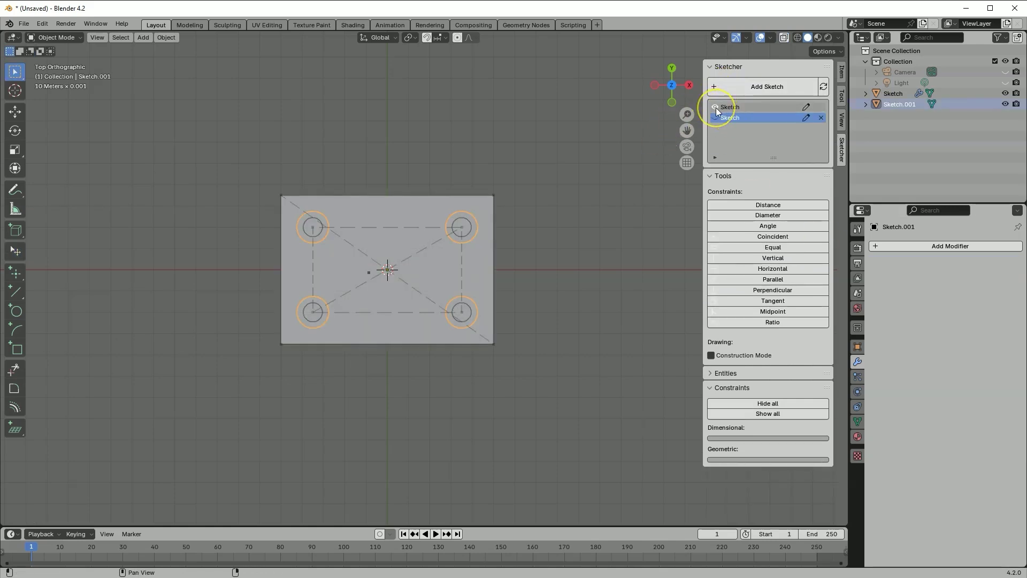
click(716, 109)
Hide the plate object Sketch so that only the Sketch.001 discs stay shown.
middle_drag(560, 307, 514, 290)
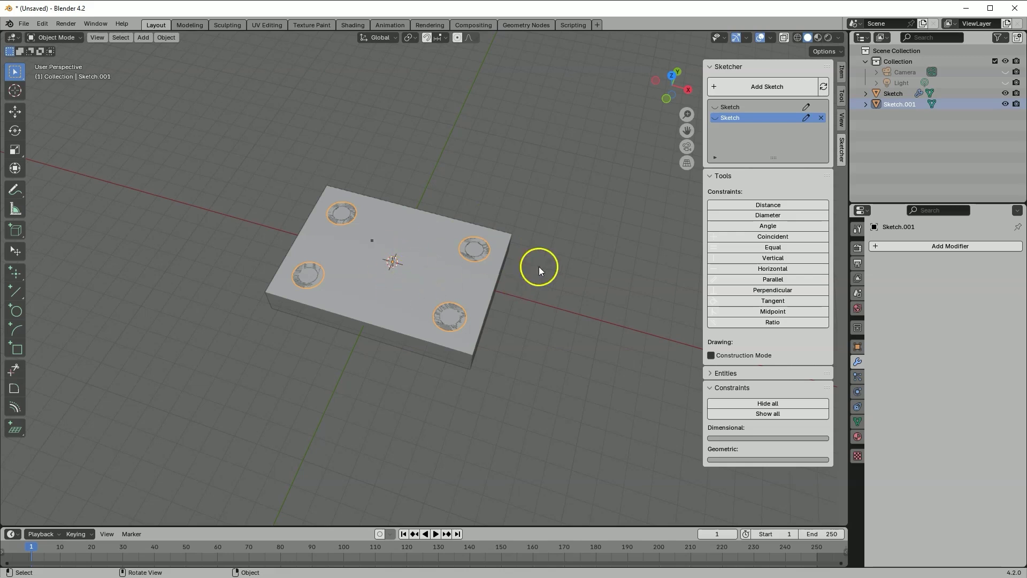
click(1007, 93)
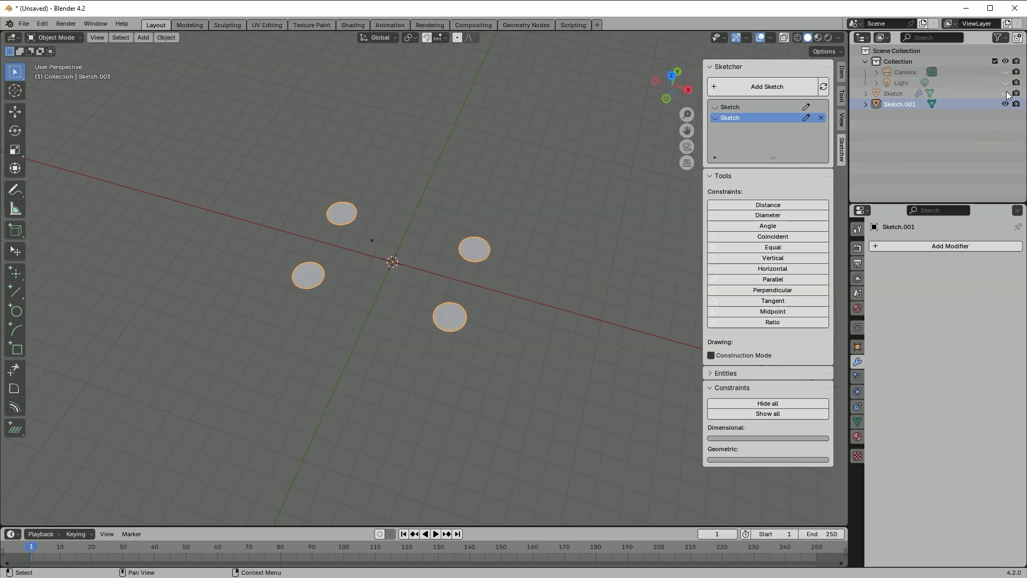
click(1006, 93)
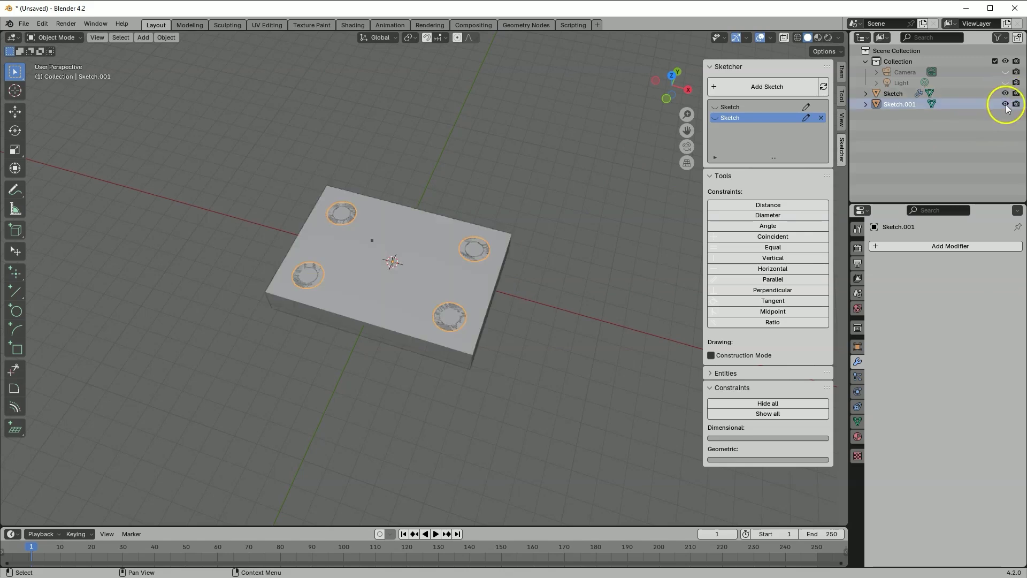
click(1006, 104)
click(1007, 93)
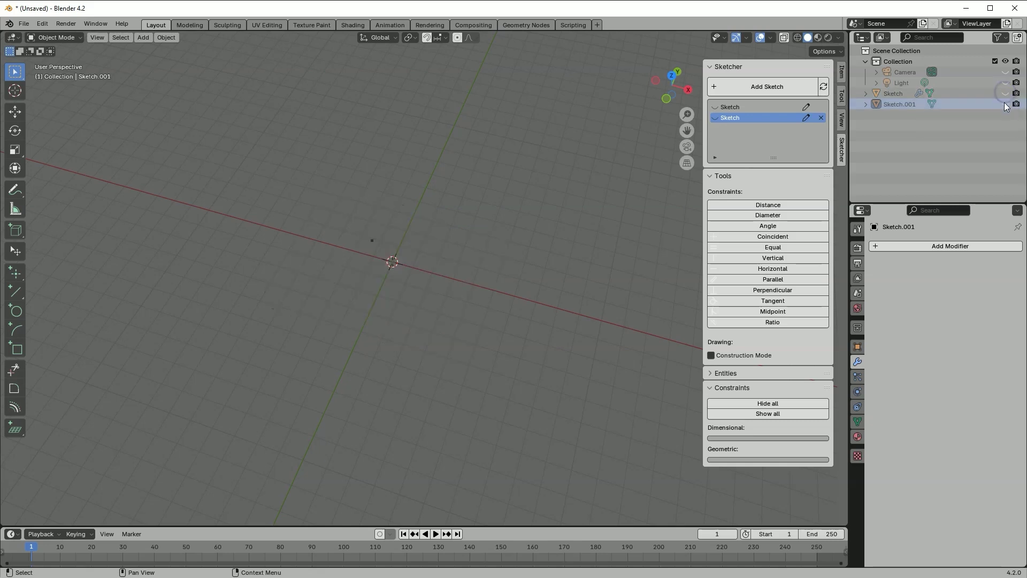
click(1006, 104)
Add a Solidify modifier to Sketch.001 with an offset of -1 and a thickness of 9 mm.
click(902, 105)
click(931, 246)
mouse_move(933, 247)
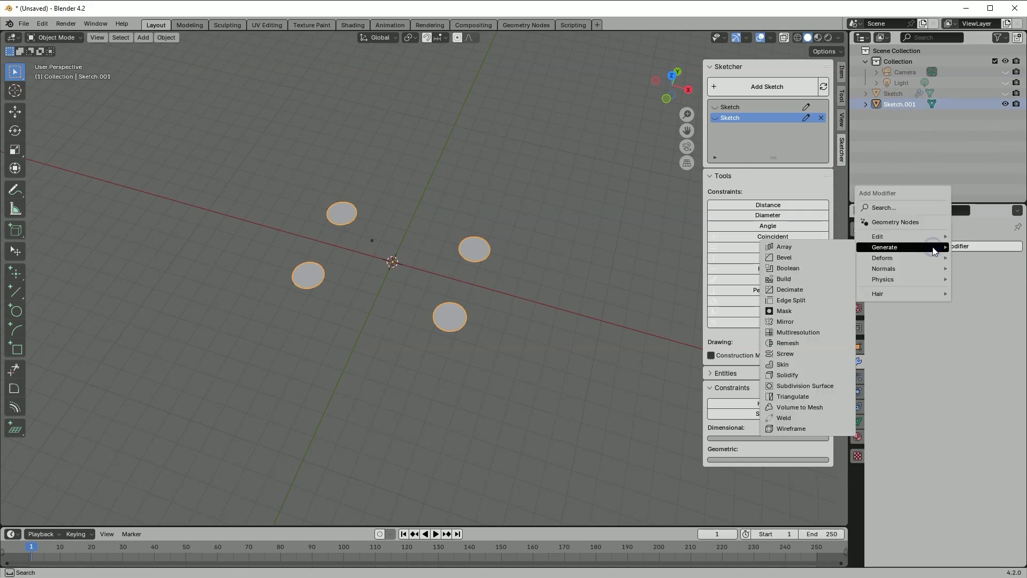
click(799, 375)
click(942, 308)
text(-1)
key(Return)
click(969, 293)
text(9)
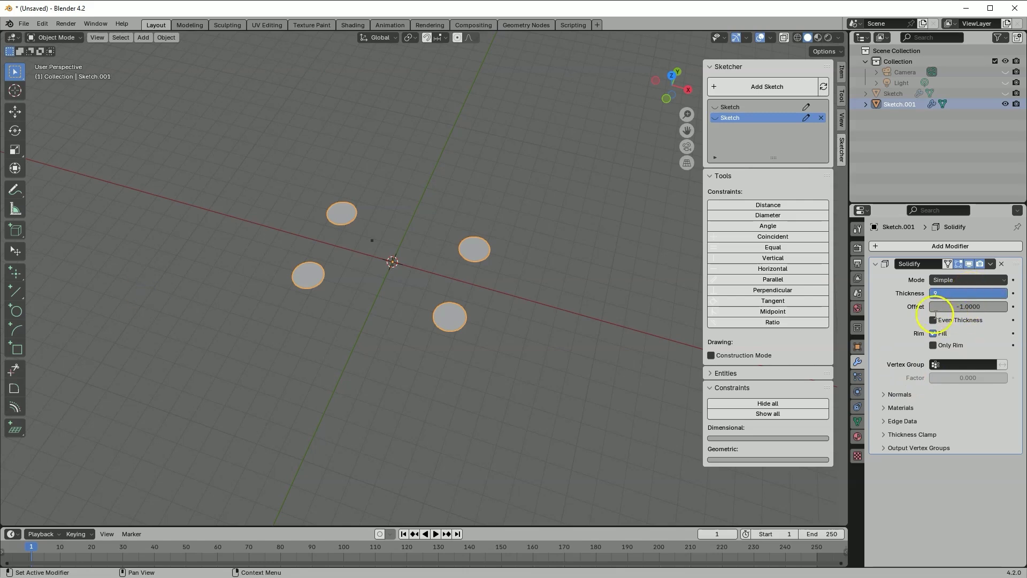
click(895, 310)
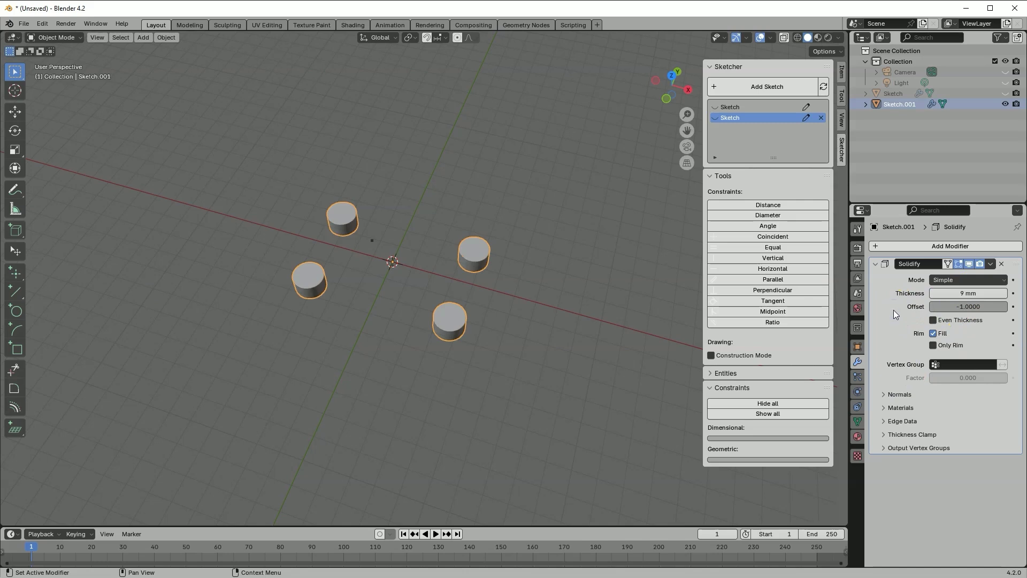
Deselect the four cylinders and show the plate together with them.
middle_click(592, 279)
middle_click(497, 307)
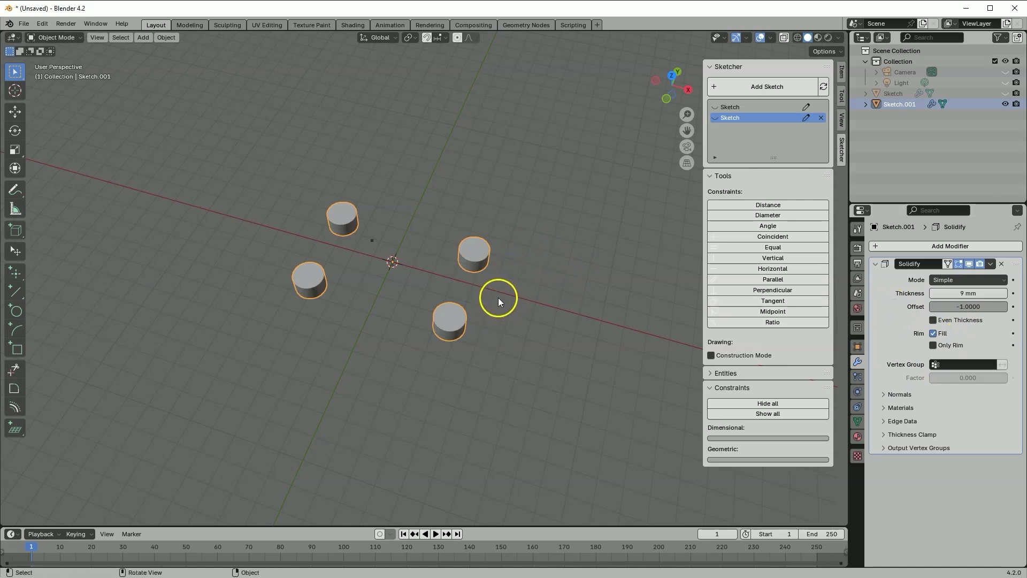
middle_drag(505, 316, 454, 298)
click(544, 254)
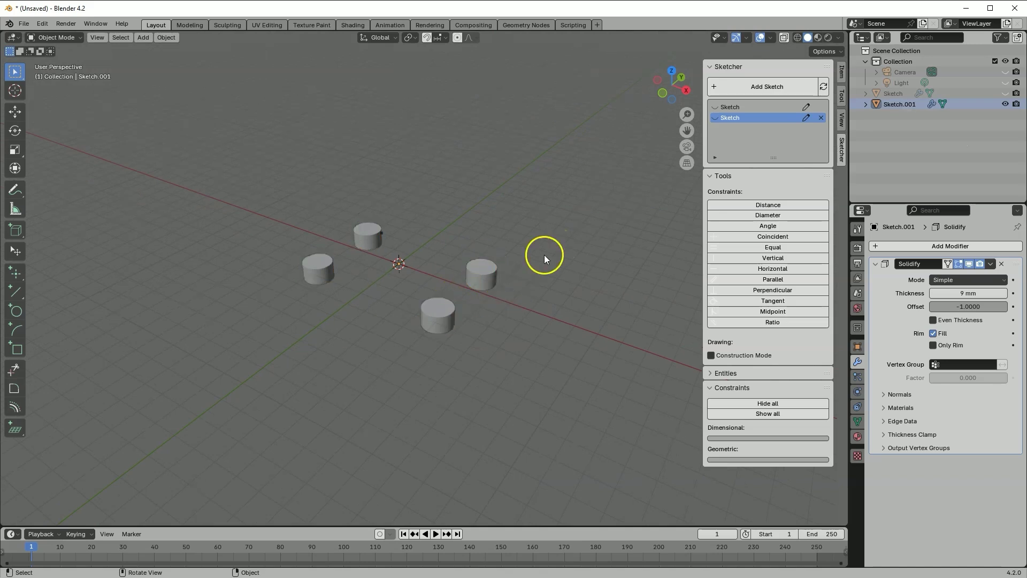
click(1006, 93)
click(1005, 104)
click(1006, 104)
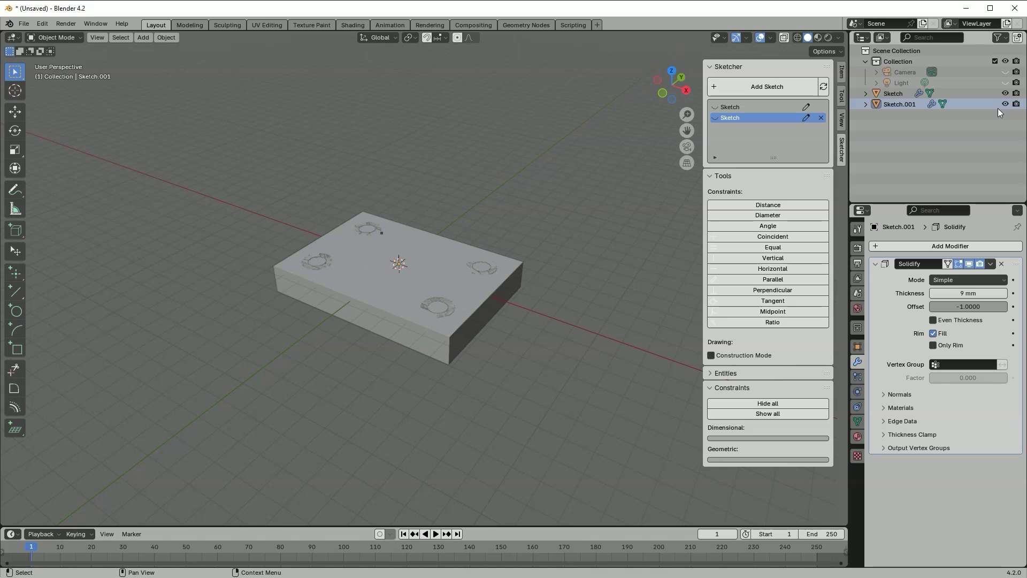
Add a Boolean Difference modifier to the plate, using Sketch.001 as the object to subtract.
click(892, 97)
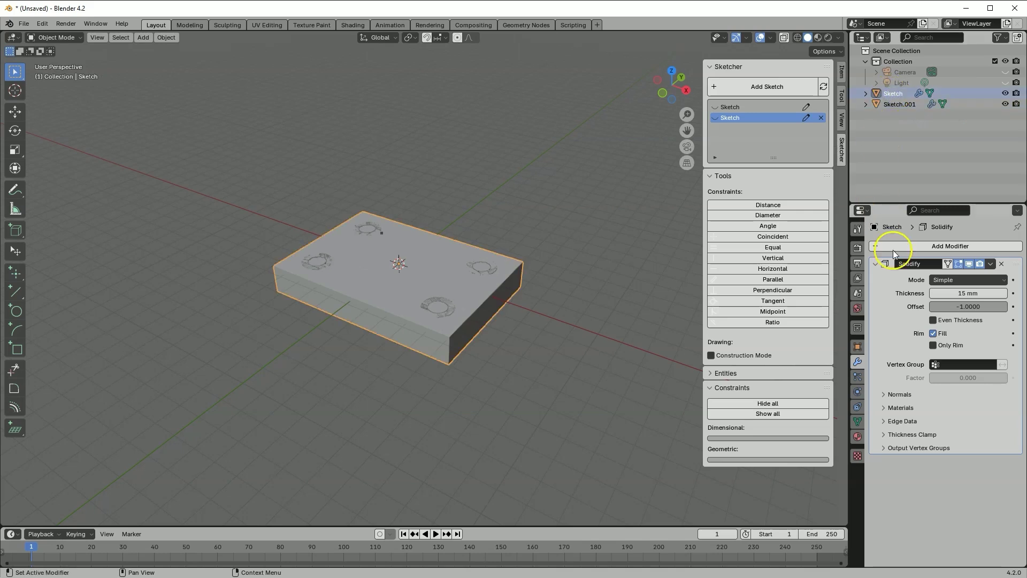
click(925, 246)
mouse_move(926, 247)
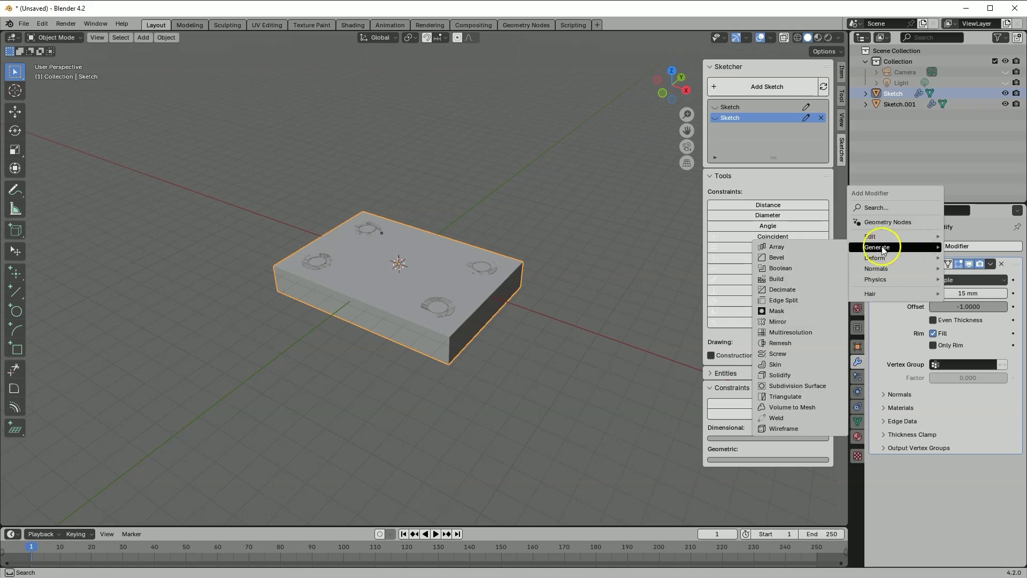
click(794, 269)
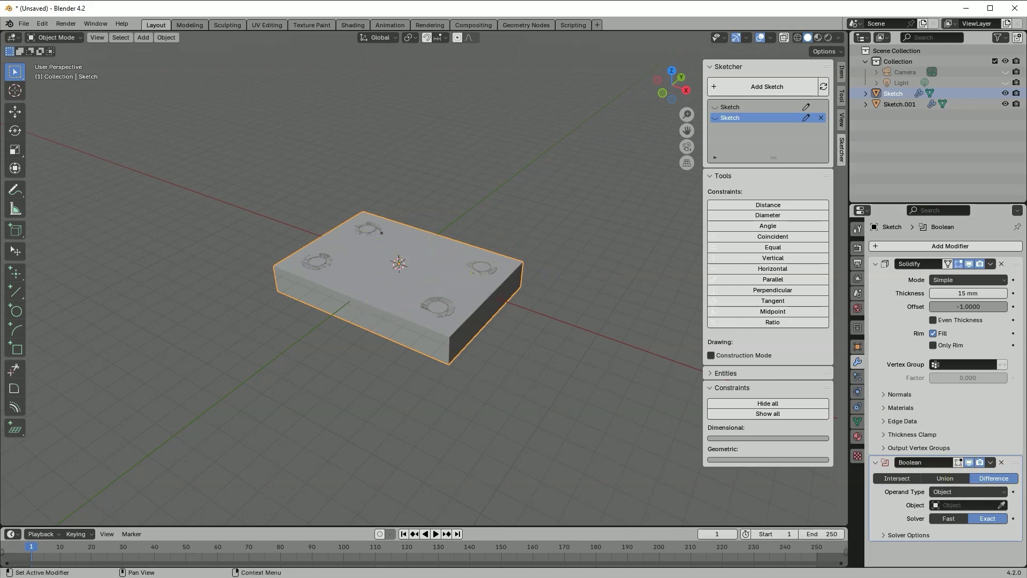
click(967, 506)
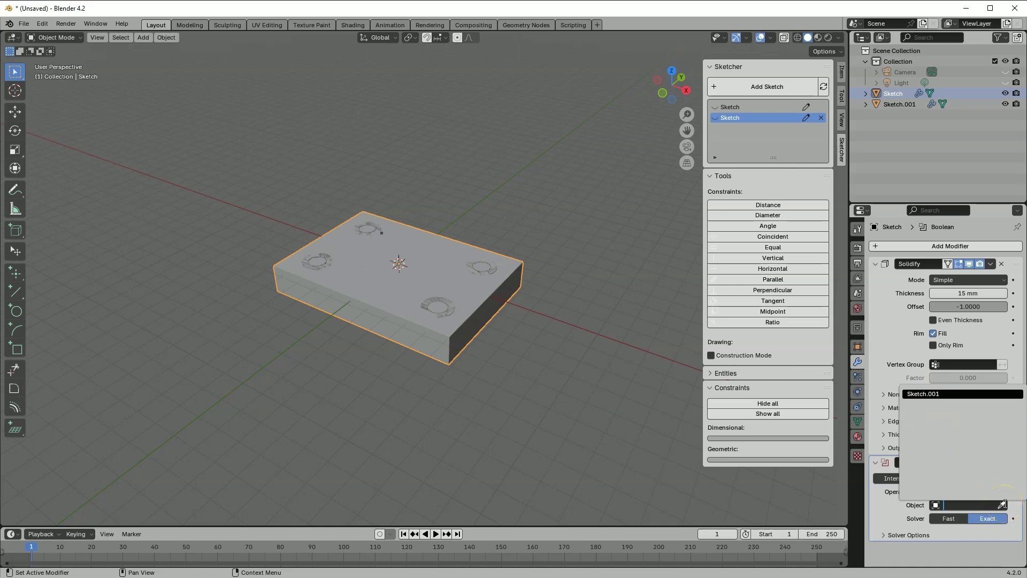
mouse_move(1003, 504)
mouse_down()
mouse_move(688, 227)
mouse_move(484, 259)
mouse_move(874, 129)
mouse_move(913, 102)
mouse_move(892, 98)
mouse_up()
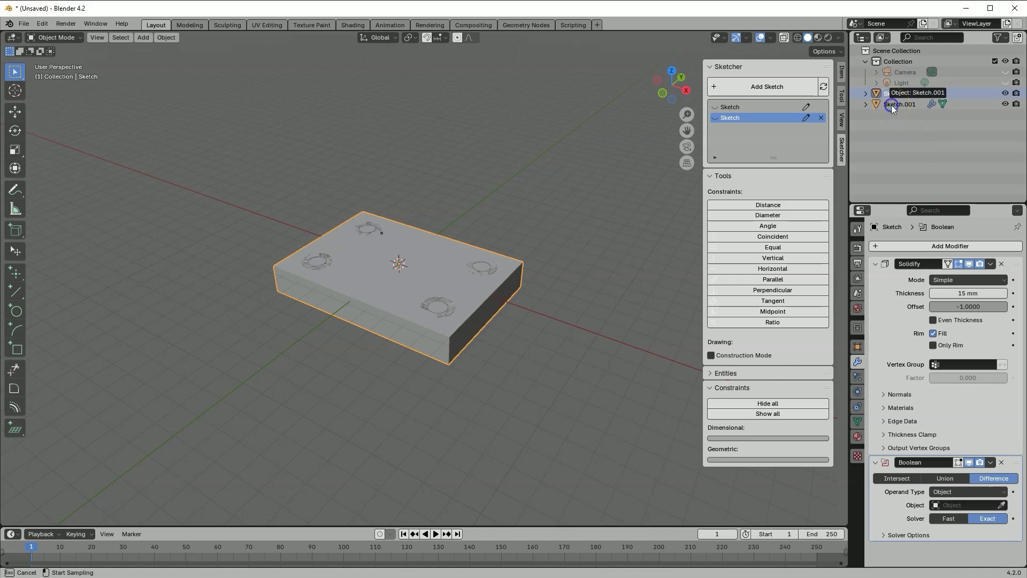
click(891, 105)
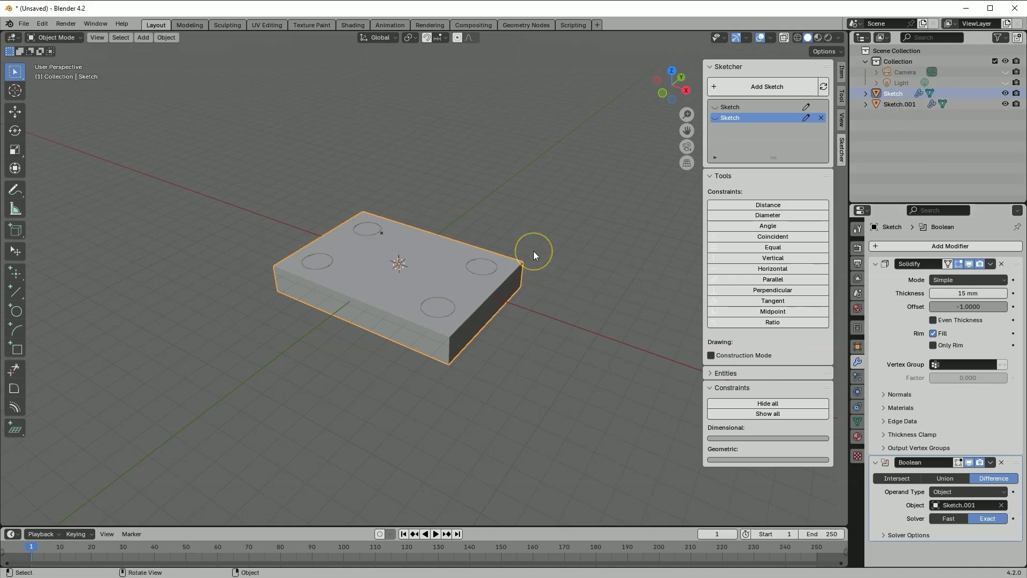
Hide the Sketch.001 cylinders and inspect the four counterbored holes in the plate.
click(434, 280)
click(1006, 104)
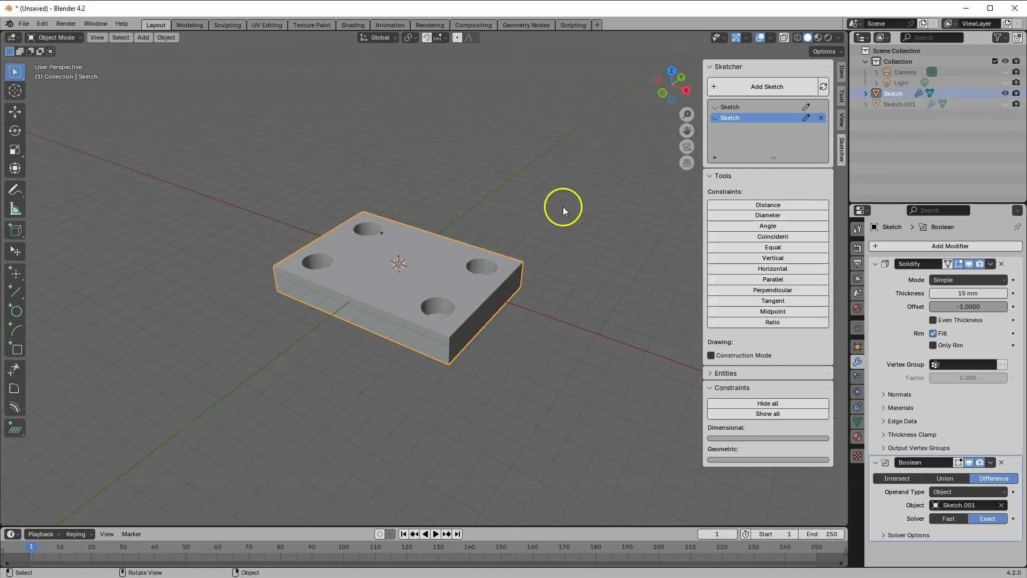
middle_drag(509, 205, 546, 229)
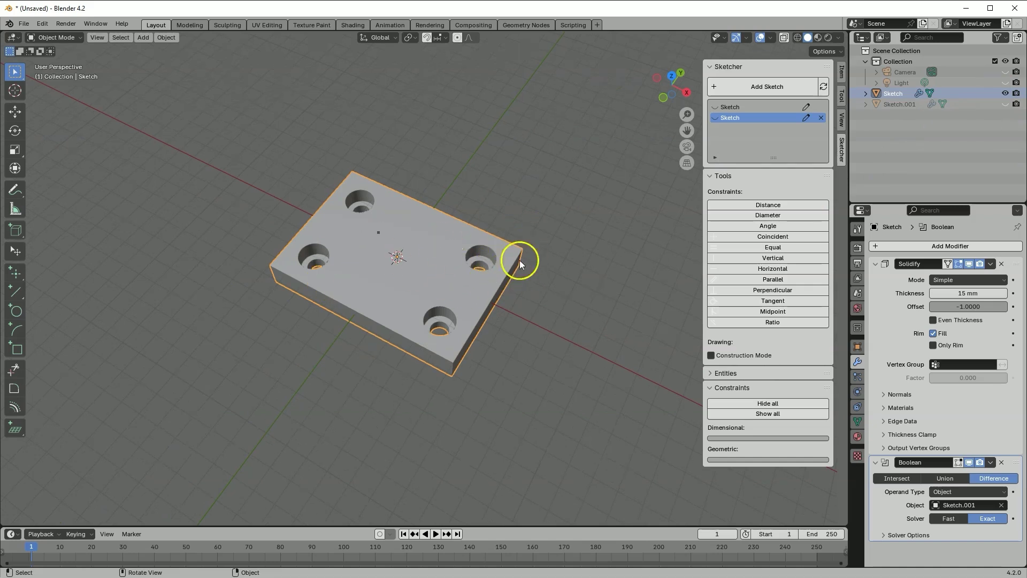
middle_drag(493, 226, 507, 248)
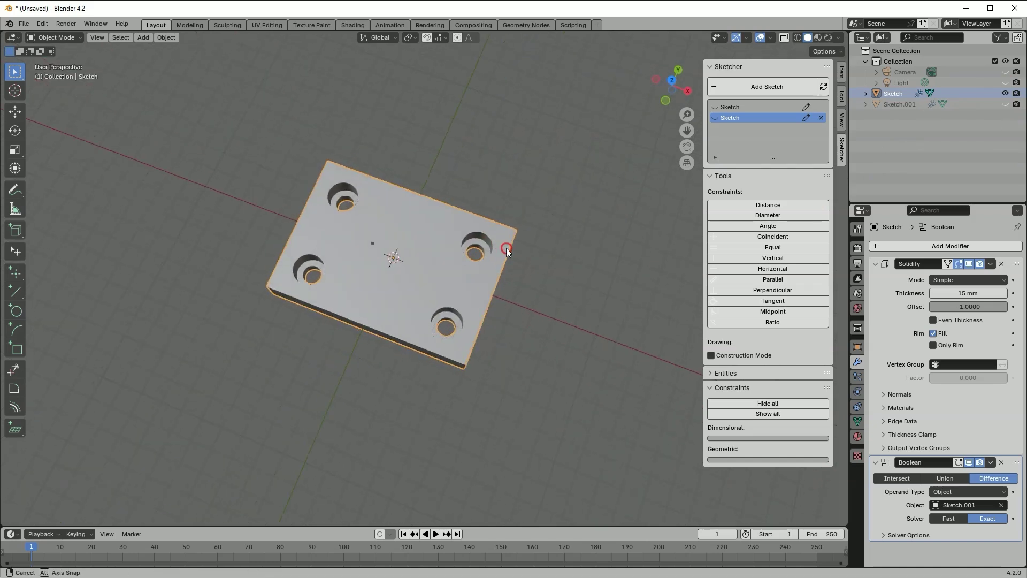